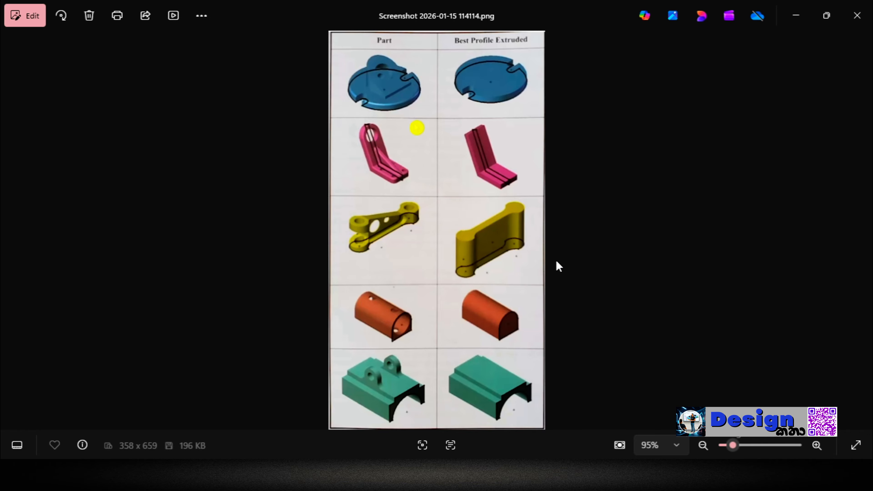
Examine the reference bracket in R 1.jpg and compare its orientation with the default planes of the empty part in SOLIDWORKS.
{"action": "mouse_move", "coordinate": [637, 482]}
{"action": "left_click", "coordinate": [495, 409]}
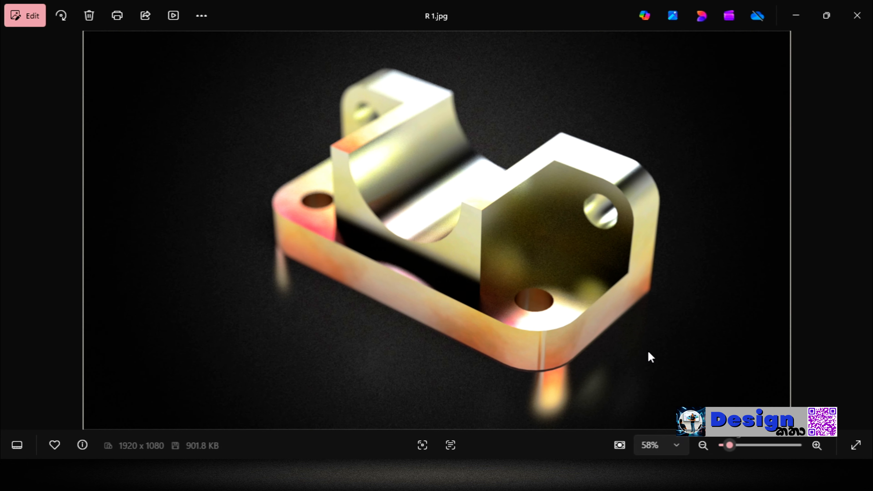
{"action": "left_click", "coordinate": [593, 478]}
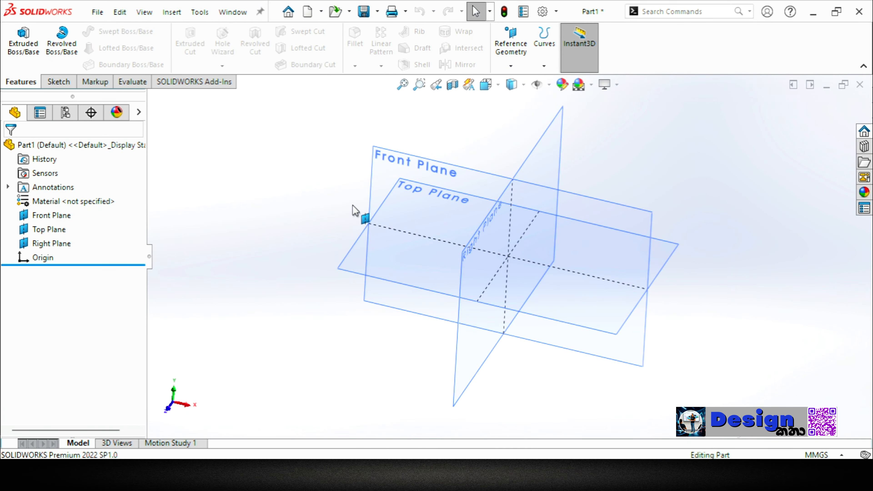
{"action": "middle_click_drag", "start_coordinate": [355, 210], "coordinate": [323, 242]}
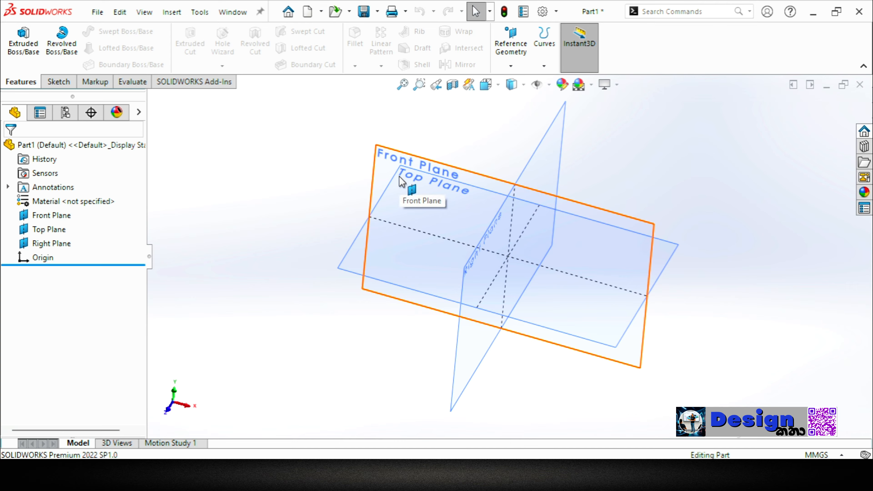
{"action": "middle_click_drag", "start_coordinate": [353, 296], "coordinate": [324, 279]}
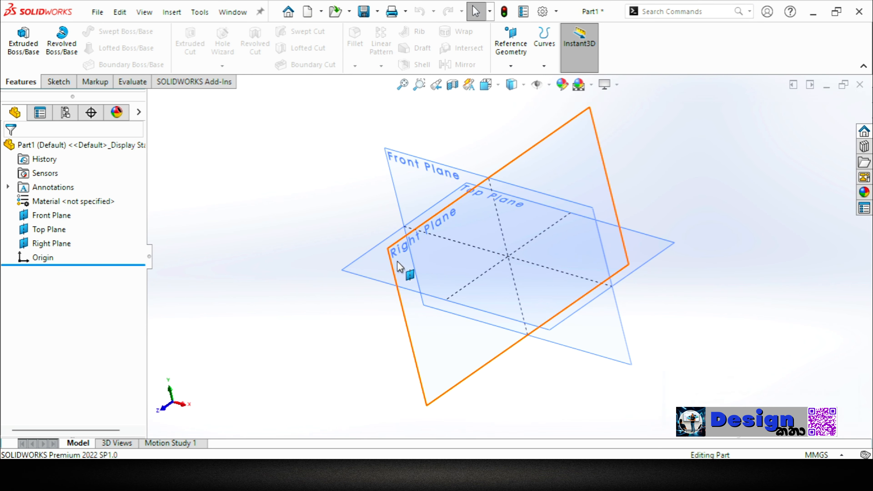
{"action": "middle_click_drag", "start_coordinate": [380, 297], "coordinate": [400, 310]}
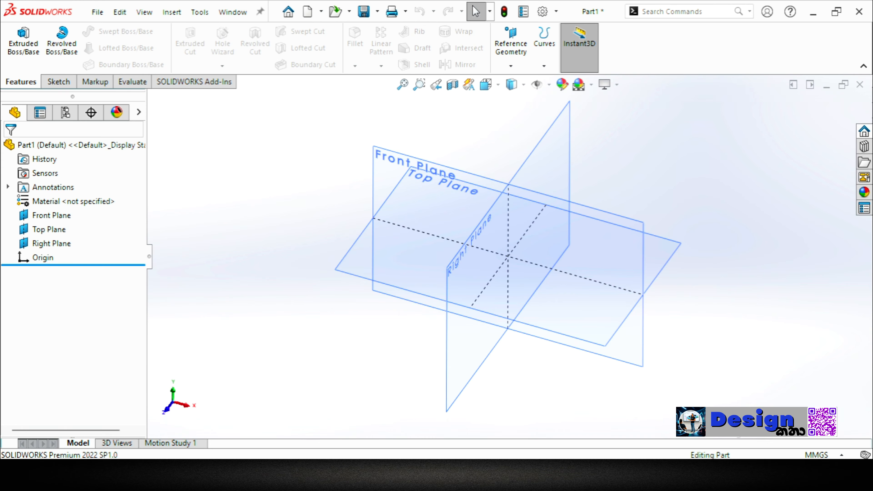
{"action": "left_click", "coordinate": [468, 396]}
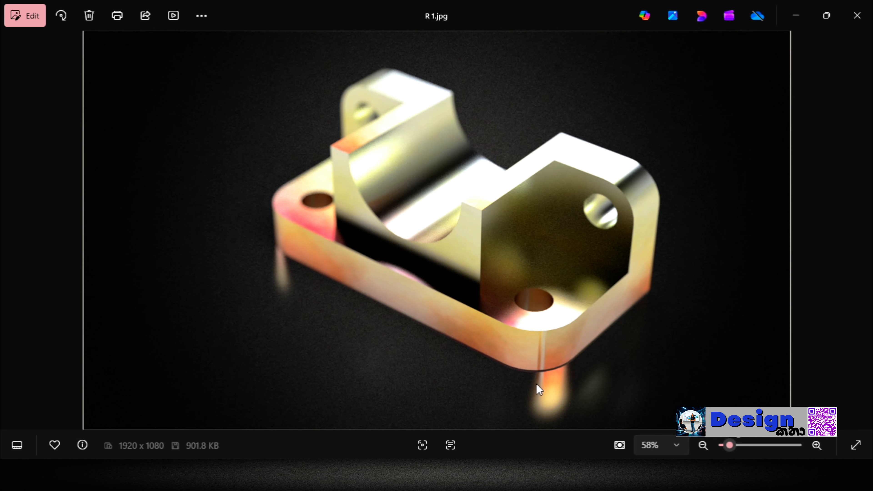
{"action": "left_click", "coordinate": [557, 426]}
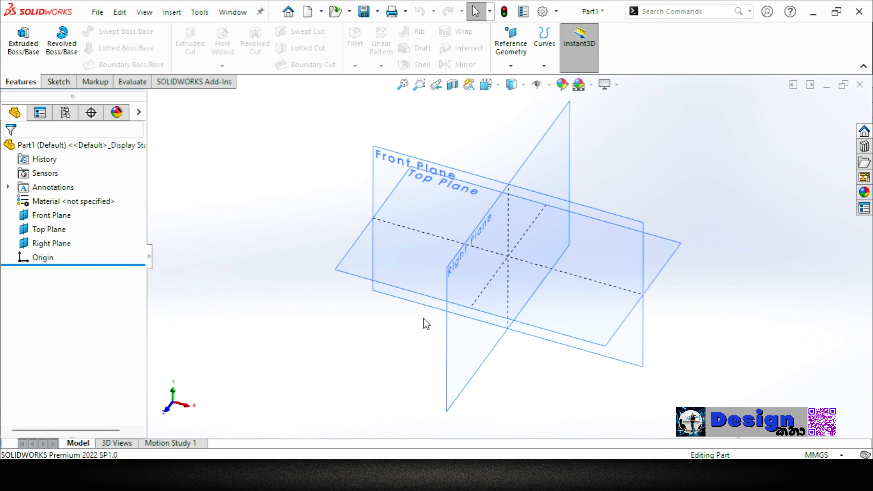
{"action": "middle_click_drag", "start_coordinate": [425, 322], "coordinate": [410, 312]}
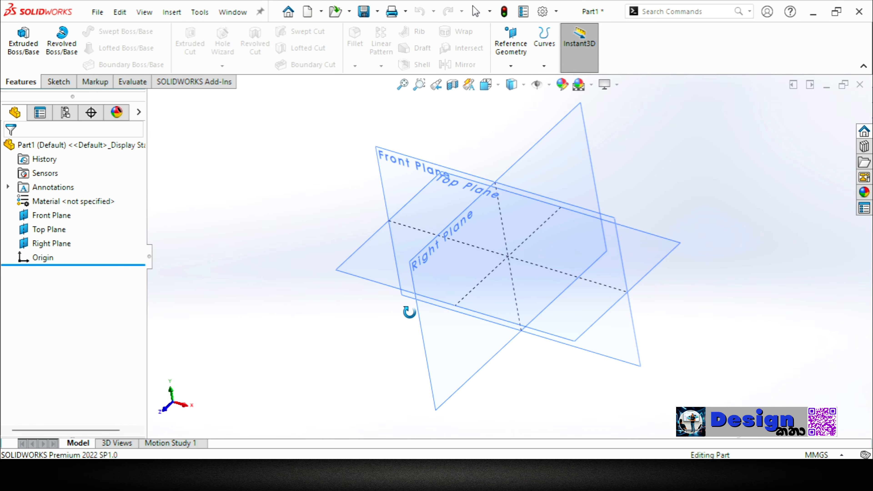
{"action": "key", "text": "ctrl+7"}
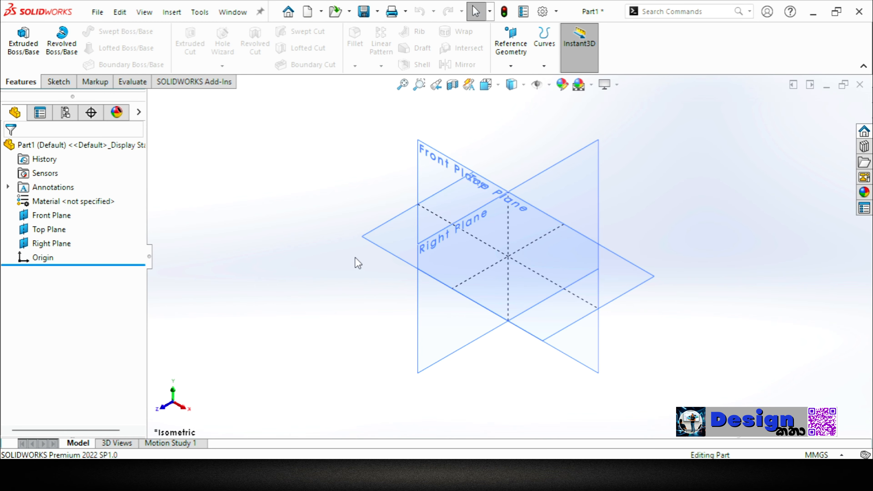
{"action": "middle_click_drag", "start_coordinate": [357, 261], "coordinate": [348, 311]}
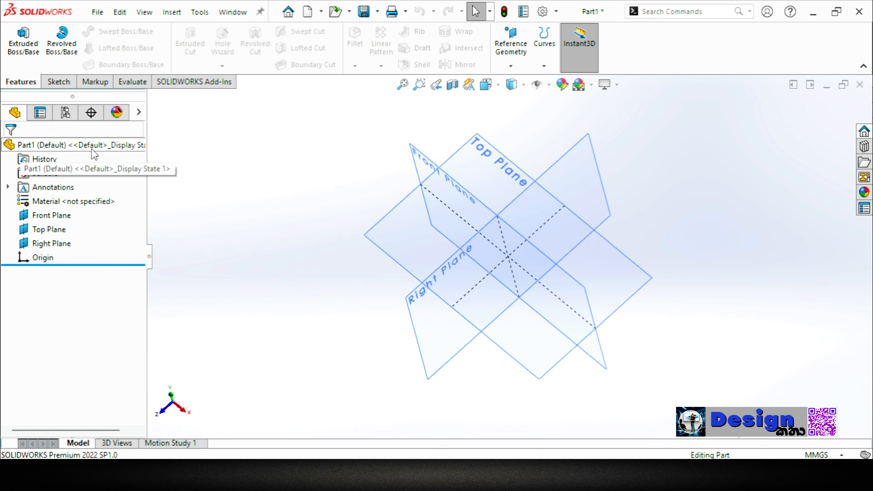
{"action": "middle_click_drag", "start_coordinate": [327, 287], "coordinate": [332, 261]}
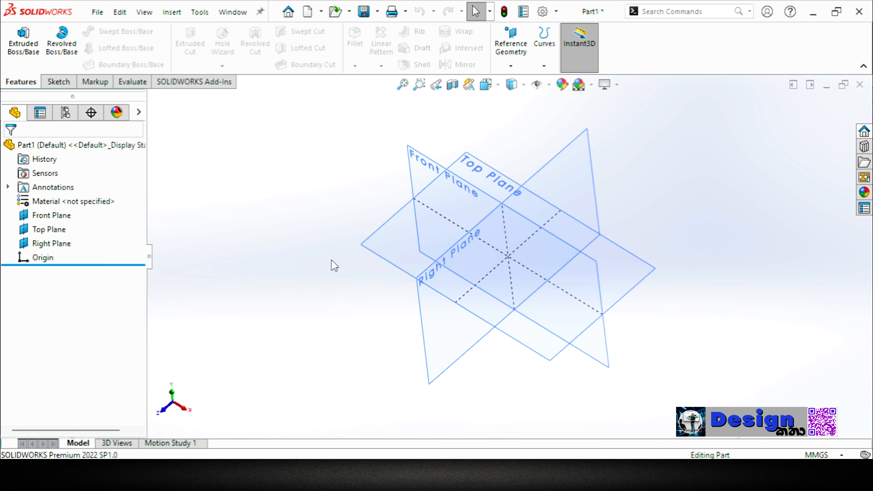
Start a new sketch on the Top Plane.
{"action": "left_click", "coordinate": [387, 246]}
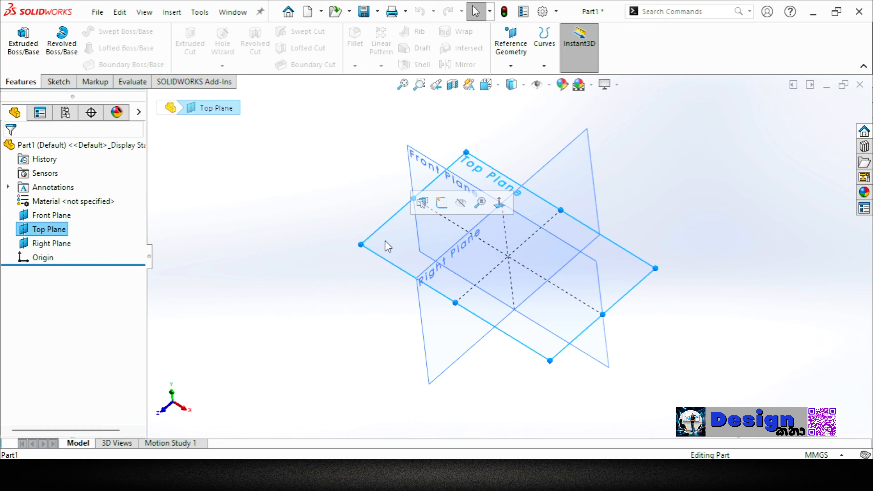
{"action": "left_click", "coordinate": [327, 218]}
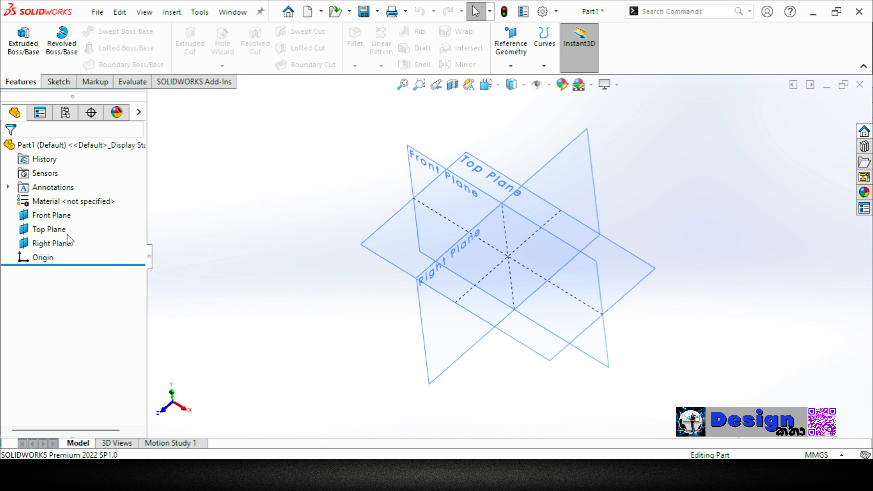
{"action": "right_click", "coordinate": [59, 234]}
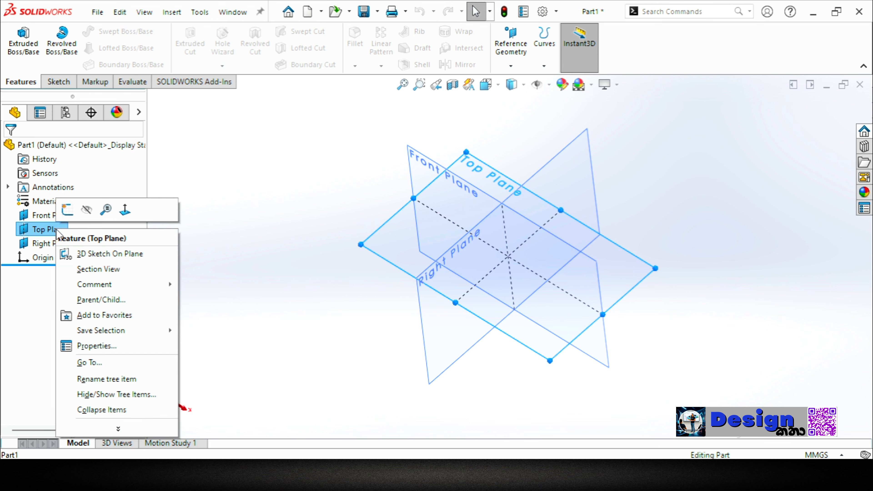
{"action": "left_click", "coordinate": [67, 210]}
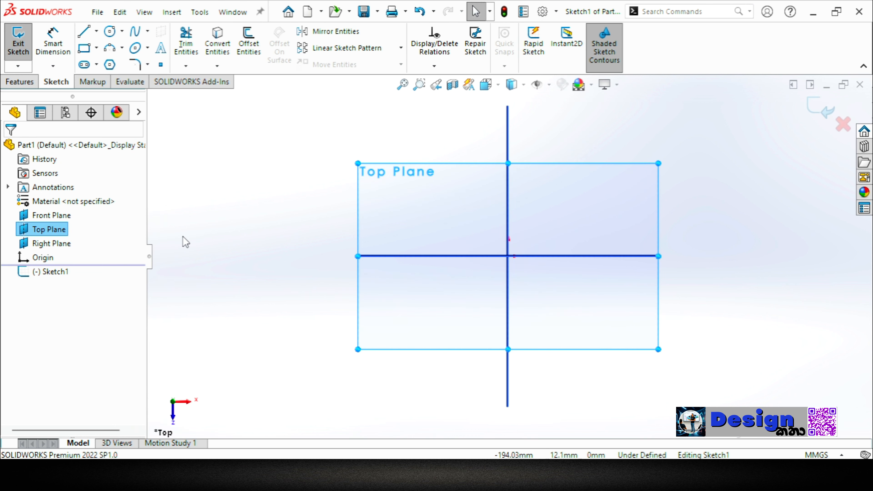
Hide the Front, Top and Right planes so that only the origin remains in the sketch view.
{"action": "left_click", "coordinate": [59, 244], "text": "shift"}
{"action": "left_click", "coordinate": [59, 214], "text": "shift"}
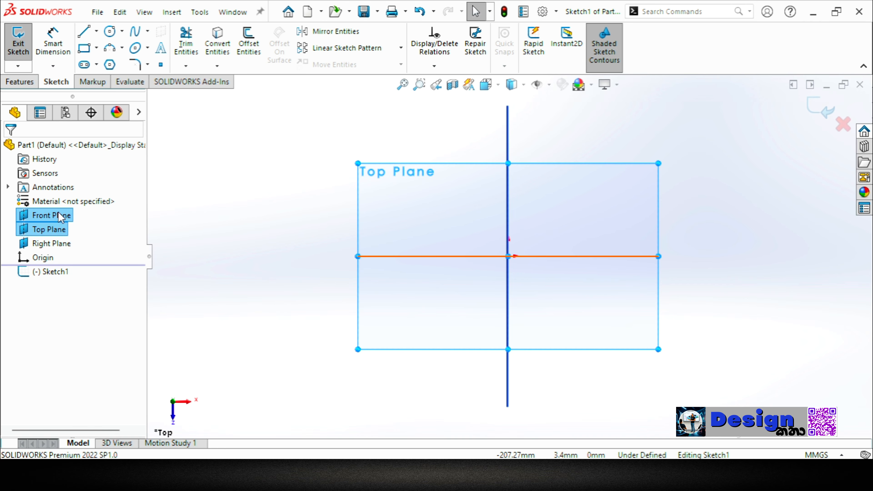
{"action": "left_click", "coordinate": [70, 194]}
{"action": "left_click", "coordinate": [51, 243]}
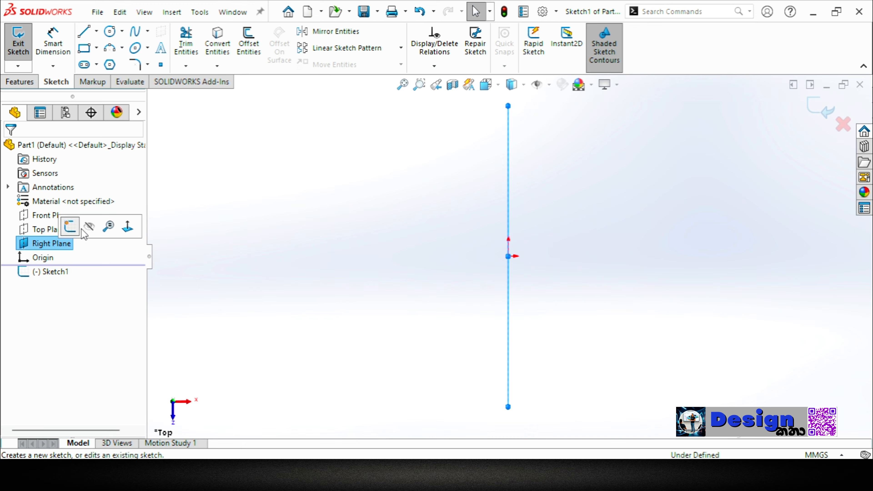
{"action": "left_click", "coordinate": [70, 227]}
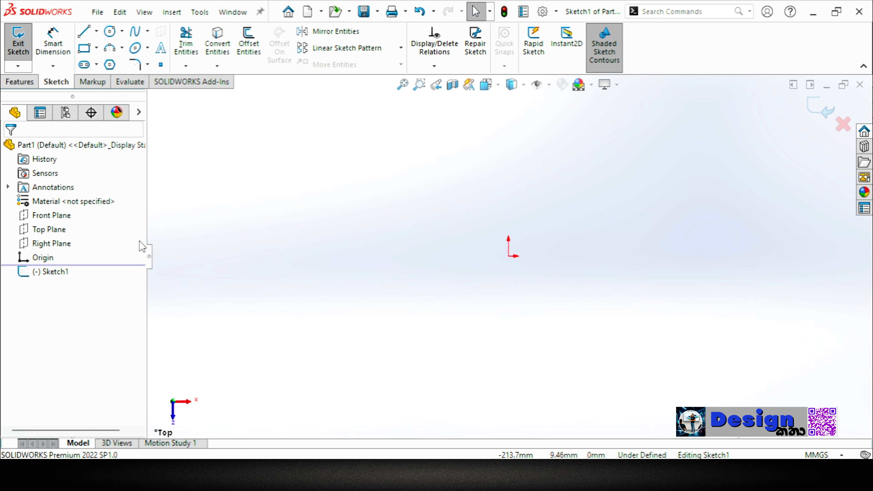
{"action": "left_click", "coordinate": [69, 219]}
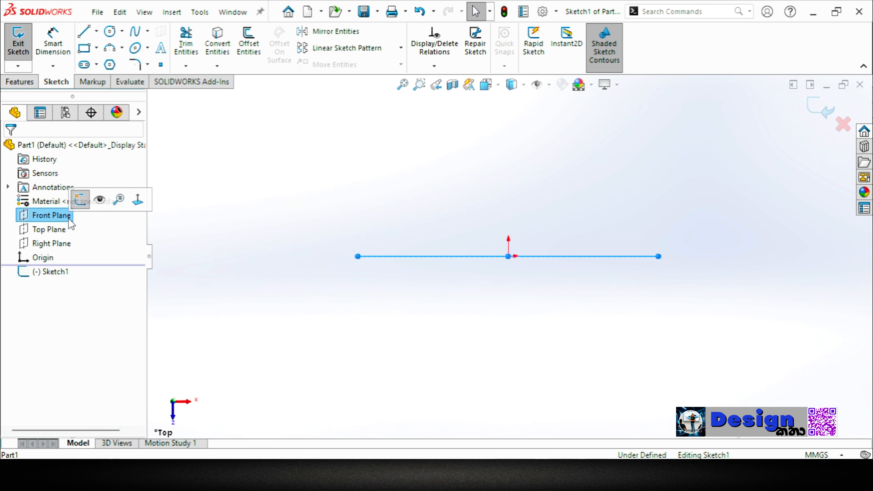
{"action": "left_click", "coordinate": [99, 200]}
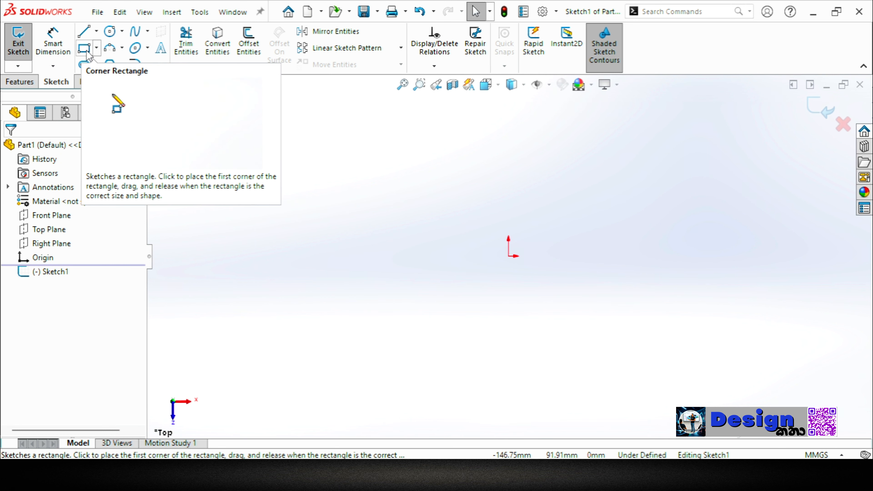
Sketch a center rectangle on the origin and stretch it by its corner to about 185 by 95 mm.
{"action": "left_click", "coordinate": [98, 53]}
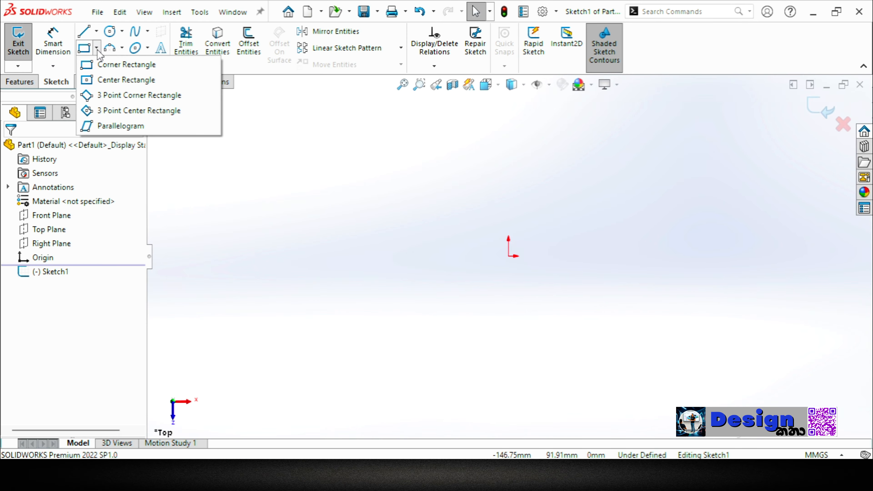
{"action": "left_click", "coordinate": [155, 81]}
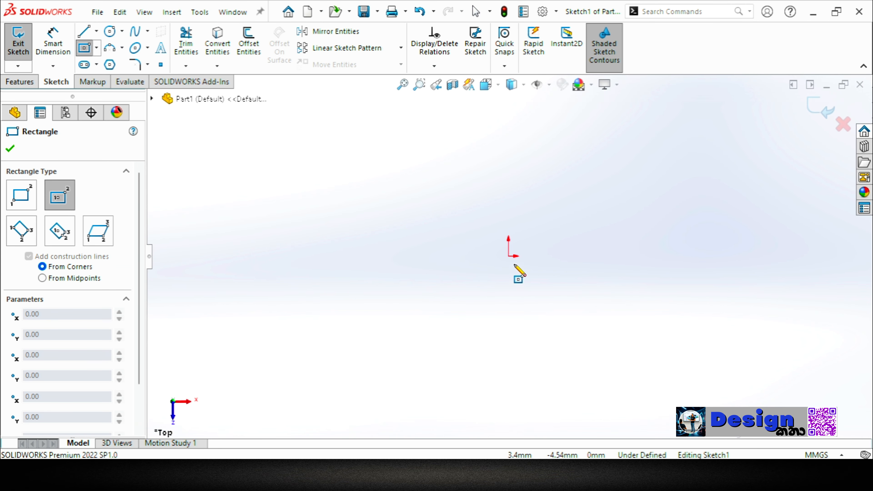
{"action": "left_click", "coordinate": [508, 256]}
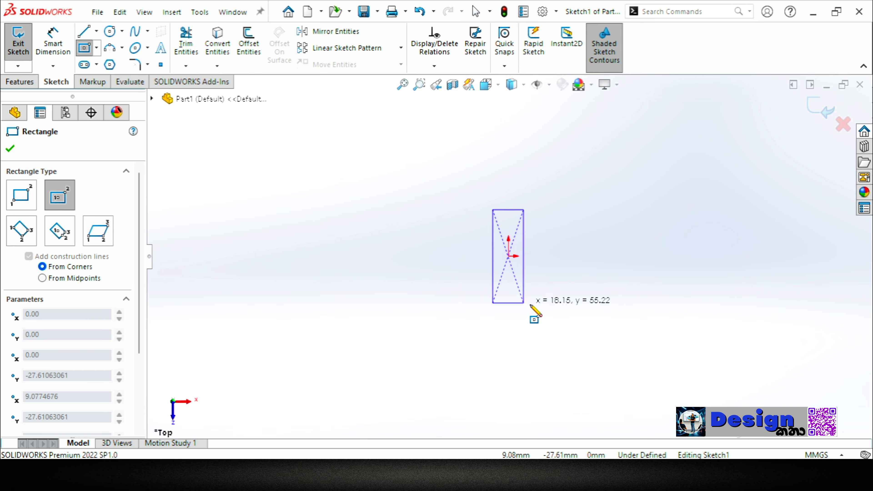
{"action": "left_click", "coordinate": [631, 313]}
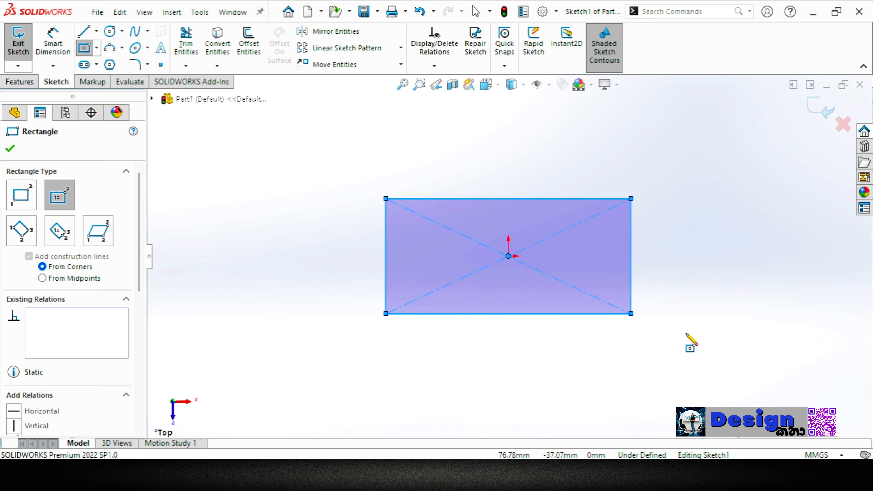
{"action": "key", "text": "Escape"}
{"action": "left_click_drag", "start_coordinate": [631, 313], "coordinate": [665, 336]}
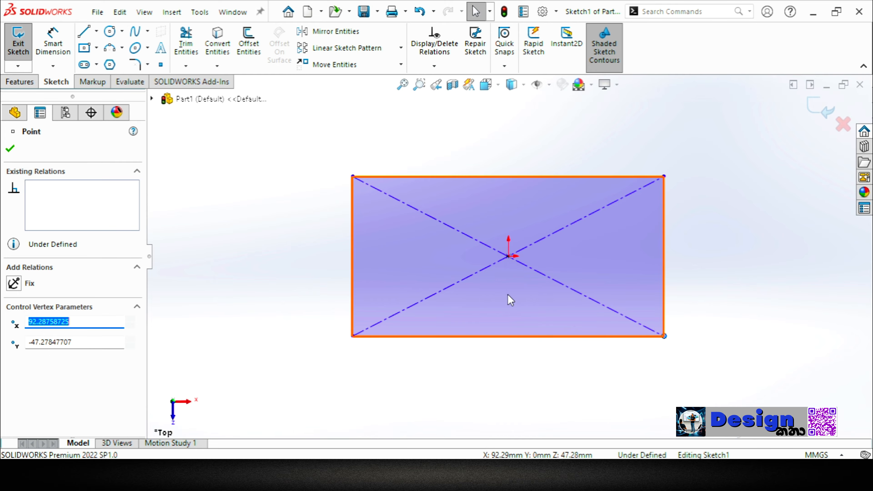
{"action": "left_click", "coordinate": [510, 258]}
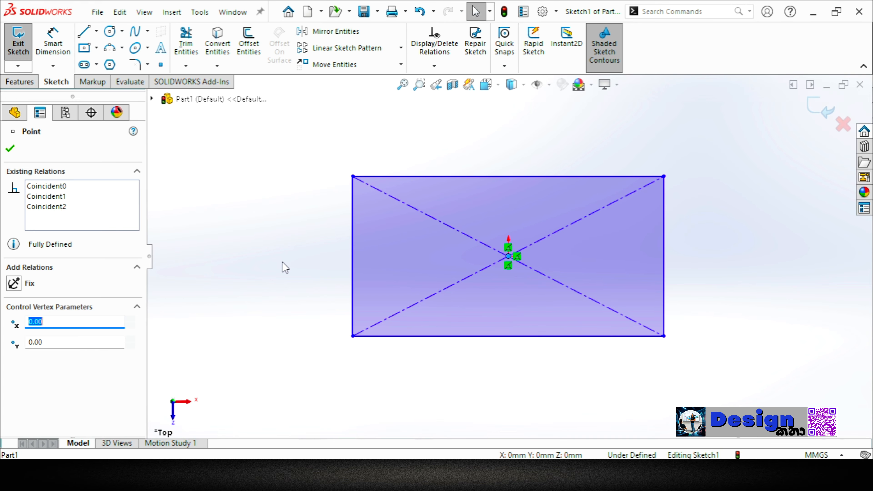
{"action": "left_click", "coordinate": [283, 272]}
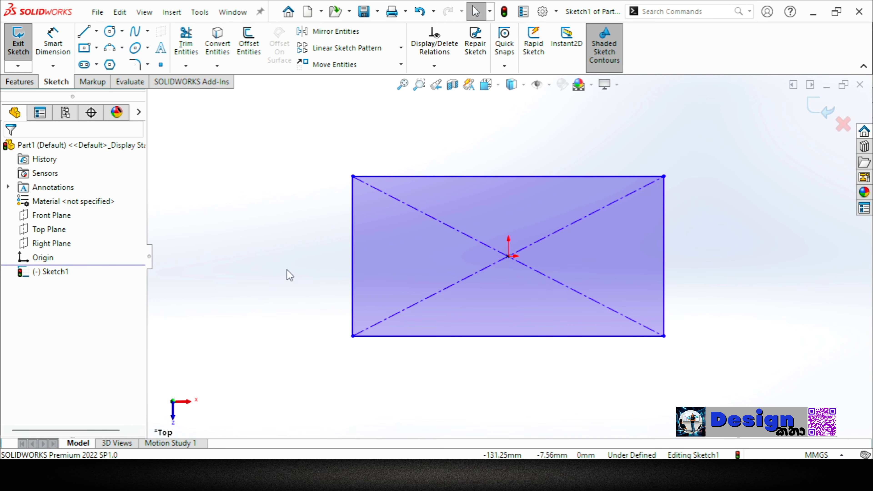
Dimension the rectangle to 80 mm along its horizontal side and 40 mm along its vertical side.
{"action": "left_click", "coordinate": [53, 39]}
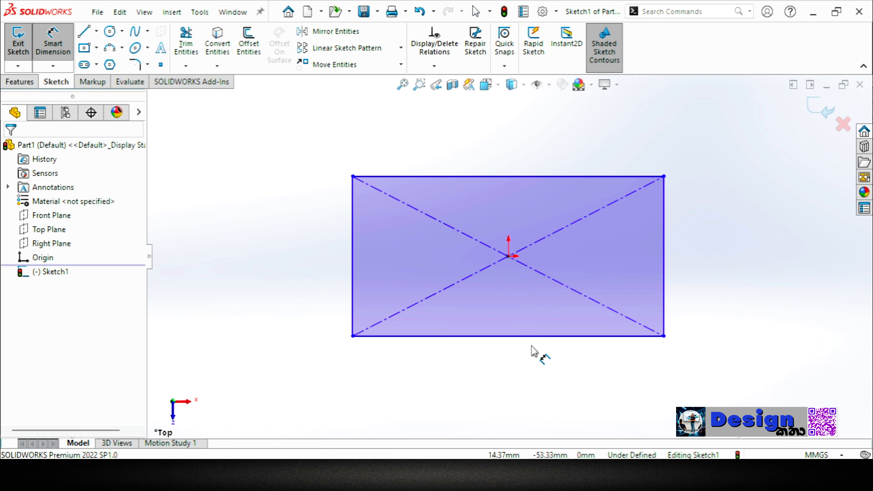
{"action": "left_click", "coordinate": [531, 337]}
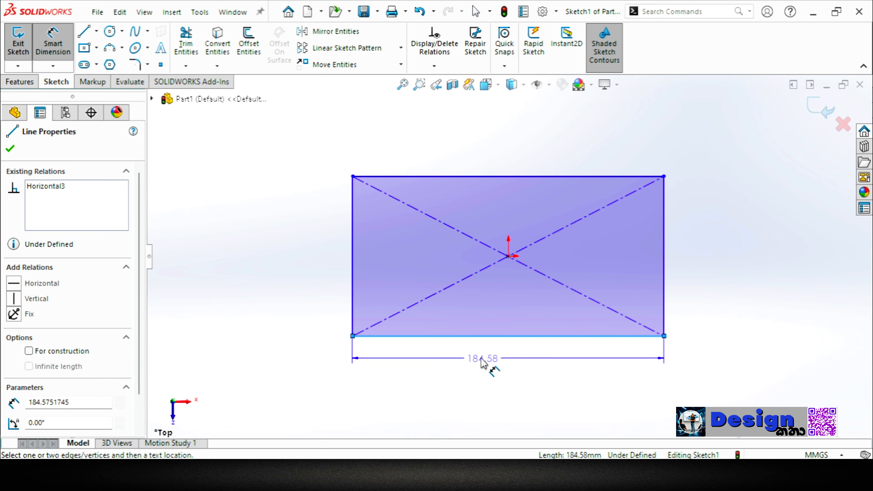
{"action": "left_click", "coordinate": [498, 384]}
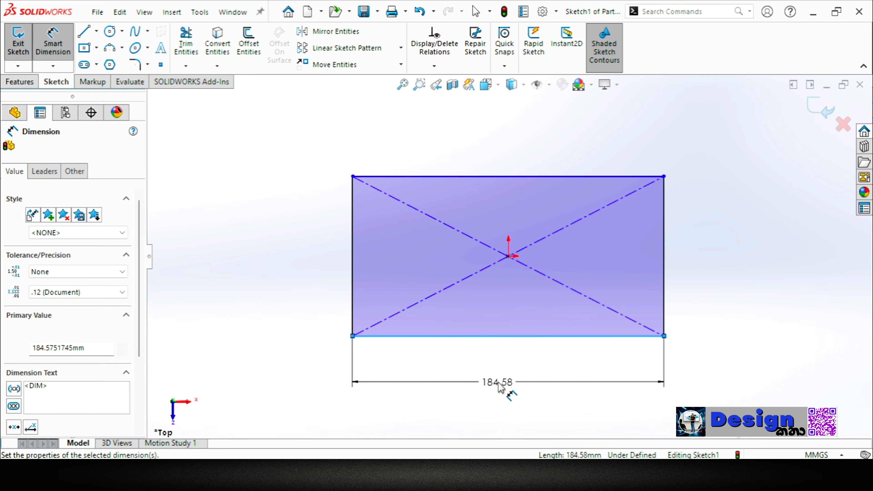
{"action": "type", "text": "80"}
{"action": "key", "text": "Return"}
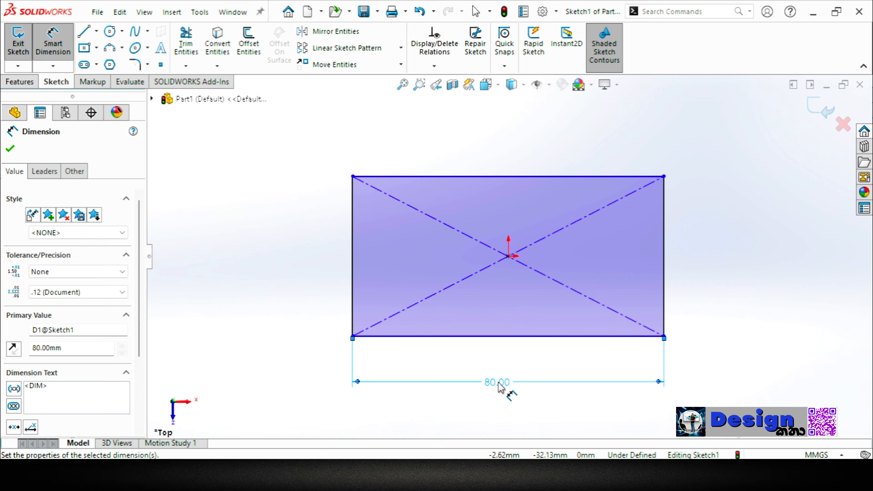
{"action": "left_click", "coordinate": [353, 267]}
{"action": "left_click", "coordinate": [308, 261]}
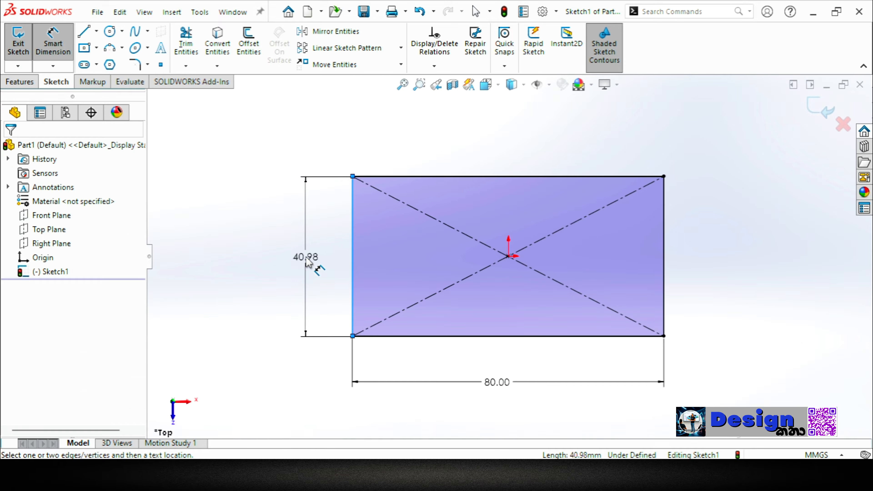
{"action": "type", "text": "40"}
{"action": "key", "text": "Return"}
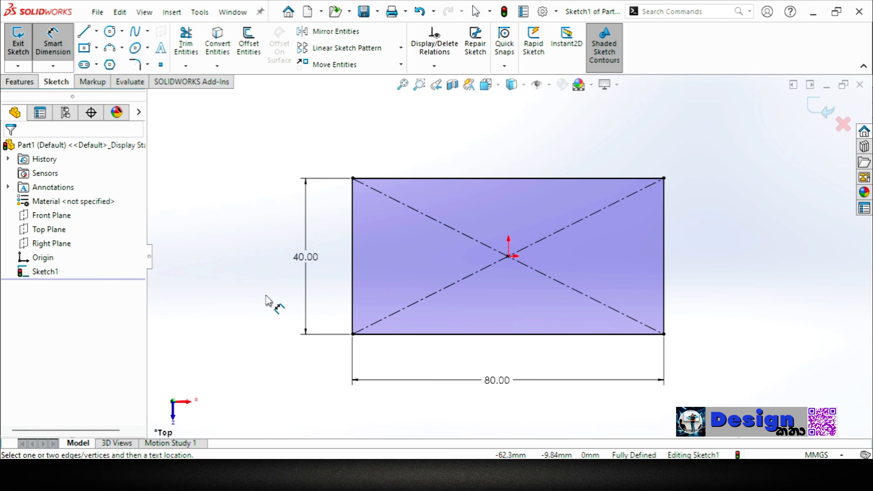
Extrude the rectangle as a blind boss 10 mm deep.
{"action": "left_click", "coordinate": [20, 82]}
{"action": "left_click", "coordinate": [23, 48]}
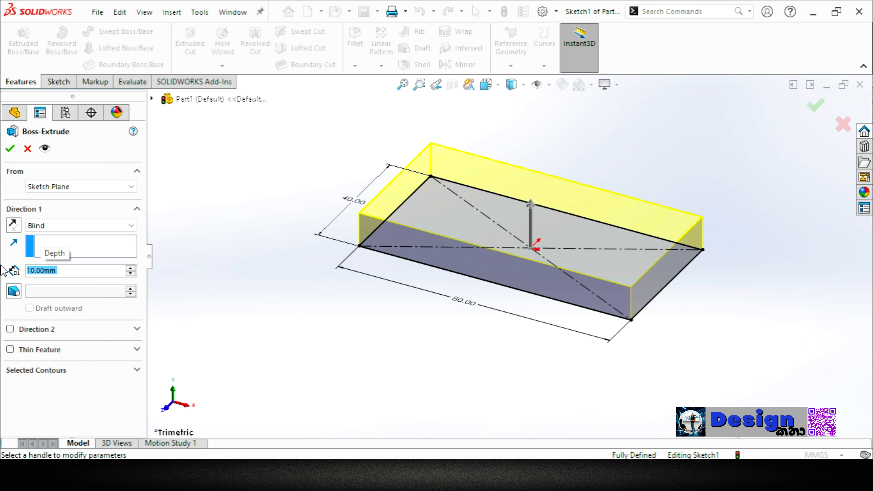
{"action": "left_click", "coordinate": [10, 149]}
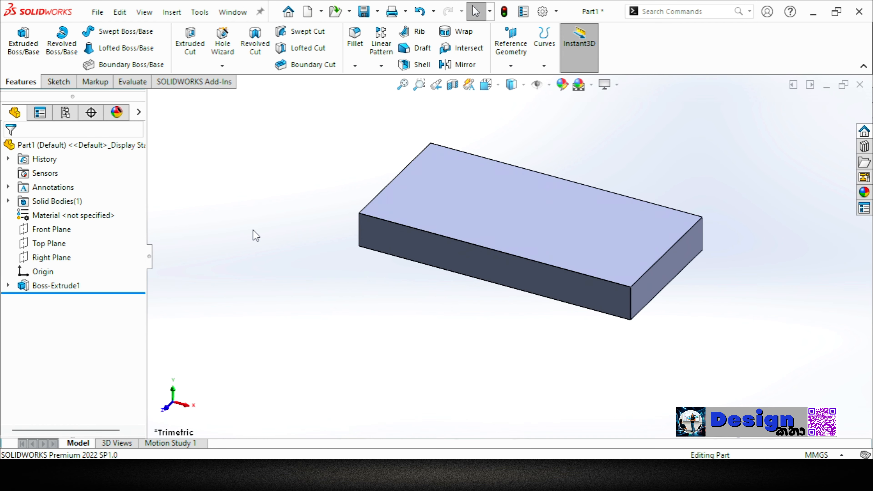
{"action": "key", "text": "ctrl+7"}
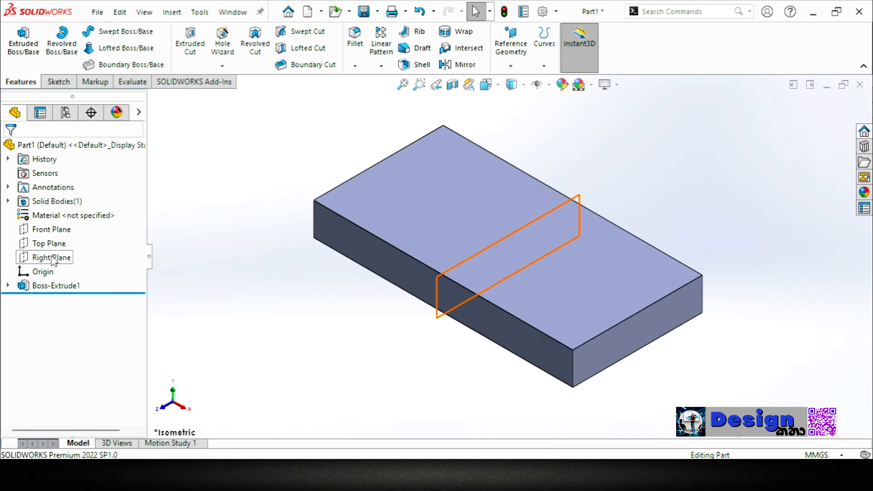
{"action": "left_click", "coordinate": [50, 230]}
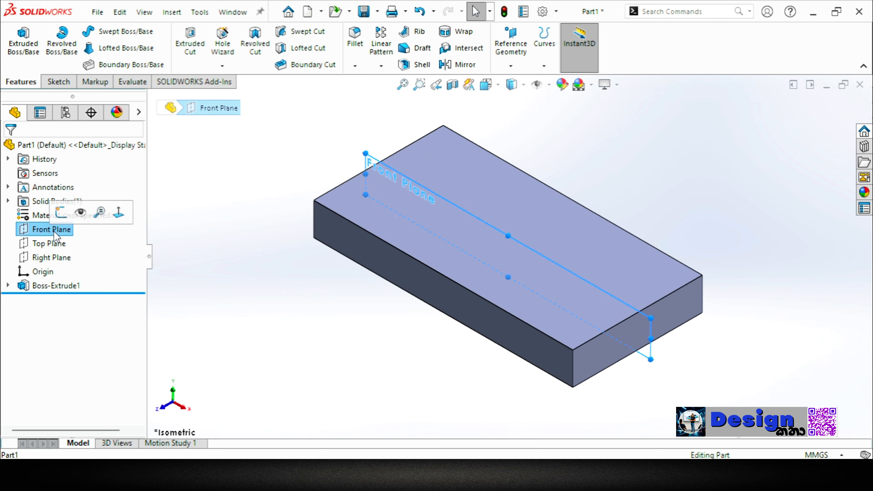
{"action": "middle_click_drag", "start_coordinate": [237, 262], "coordinate": [269, 313]}
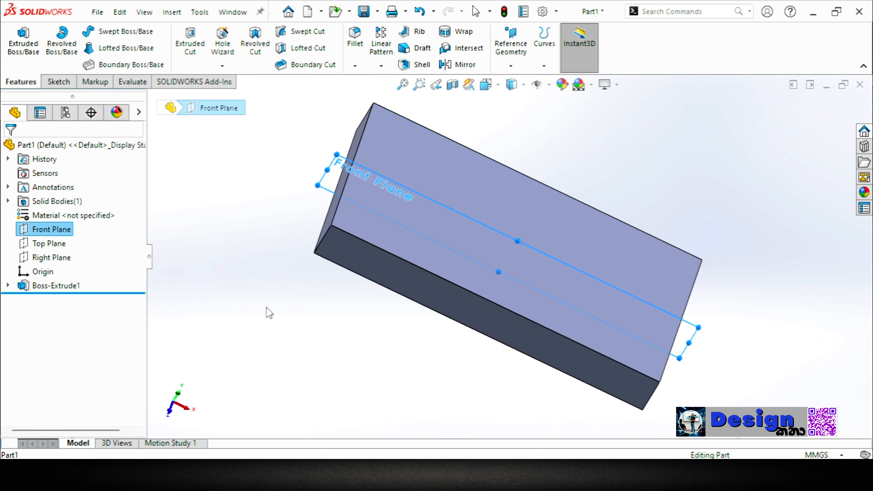
{"action": "left_click", "coordinate": [49, 258]}
{"action": "left_click", "coordinate": [302, 291]}
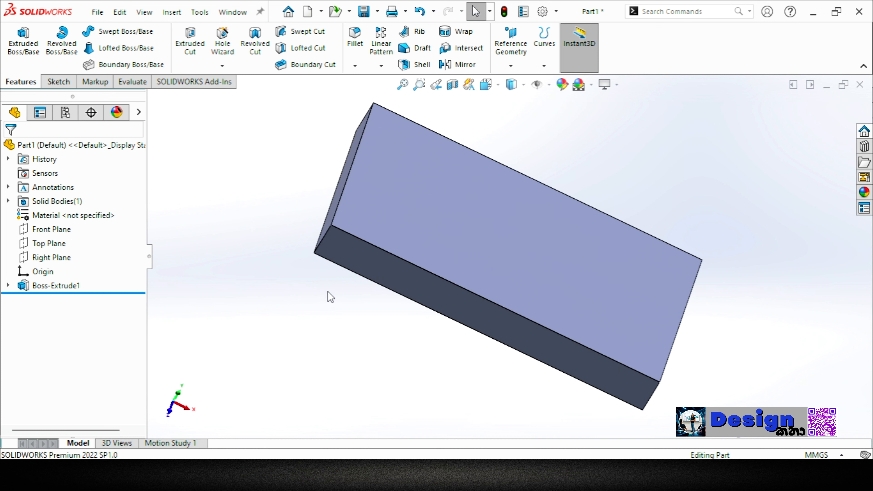
{"action": "key", "text": "ctrl+7"}
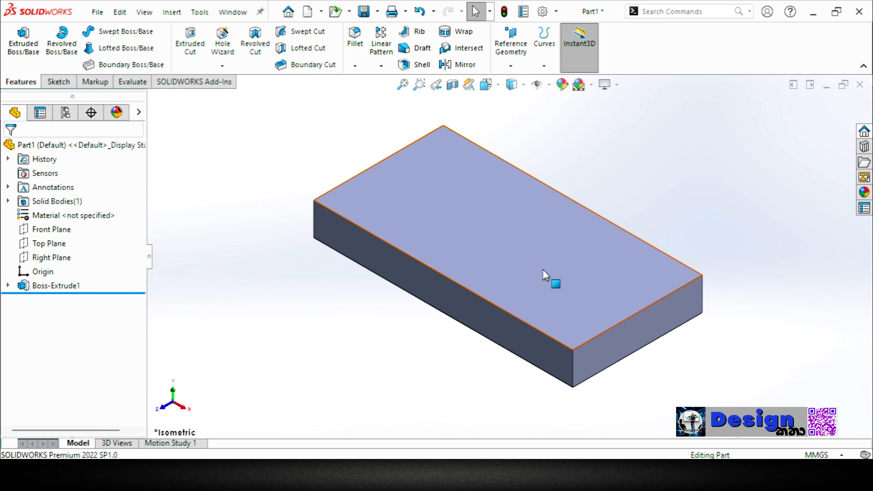
Start a new sketch on the long back face of the plate.
{"action": "middle_click_drag", "start_coordinate": [368, 311], "coordinate": [330, 327]}
{"action": "left_click", "coordinate": [530, 293]}
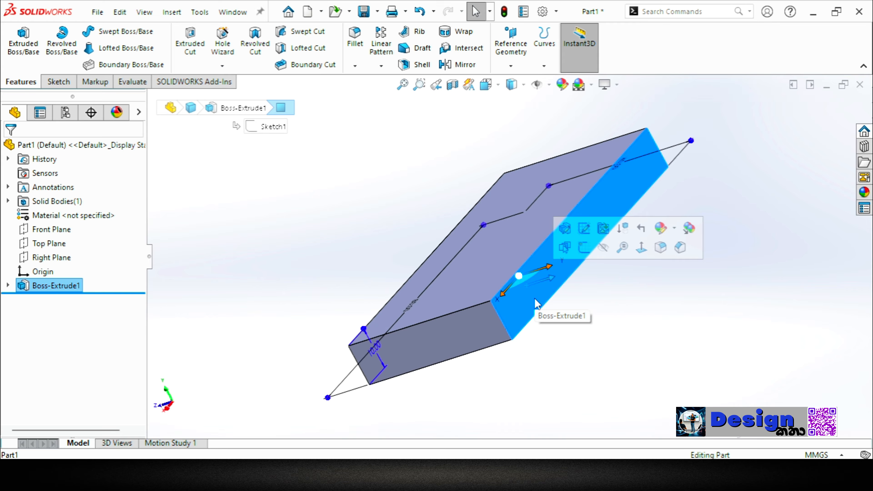
{"action": "left_click", "coordinate": [347, 189]}
{"action": "left_click", "coordinate": [543, 274]}
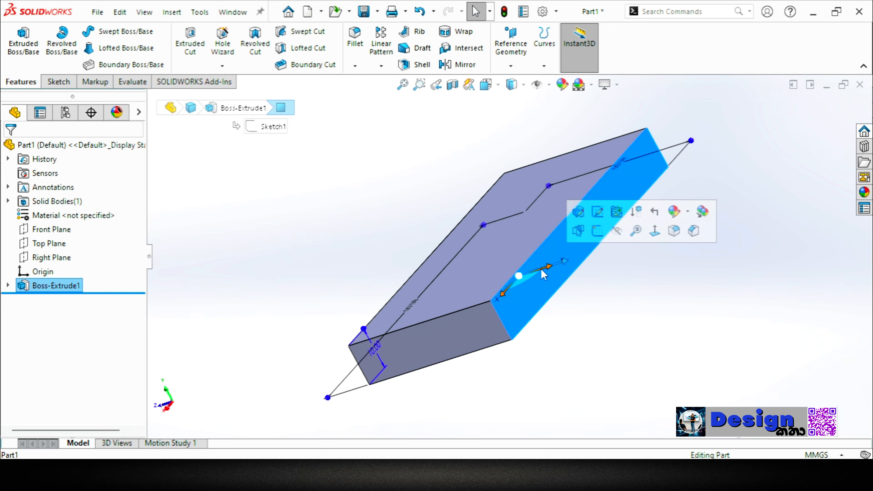
{"action": "left_click", "coordinate": [597, 234]}
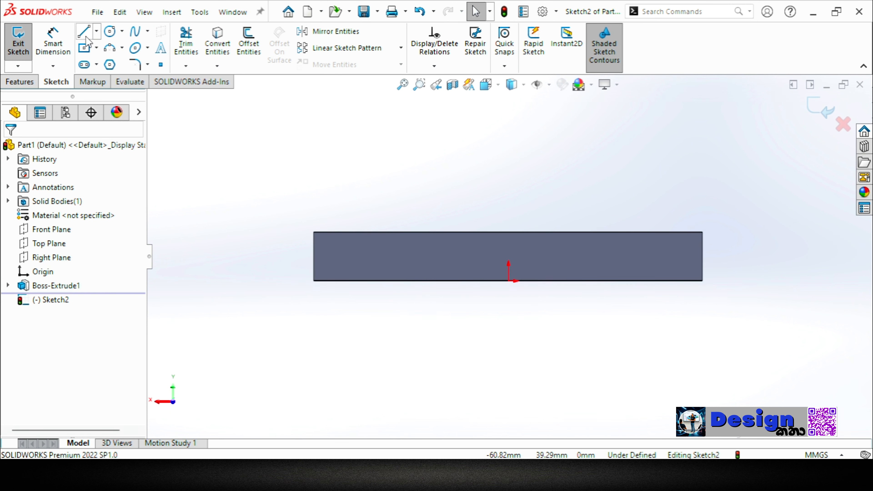
Sketch a corner rectangle about 78 by 35 mm, starting at a lower corner of the plate's back face and rising above the plate.
{"action": "left_click", "coordinate": [96, 48]}
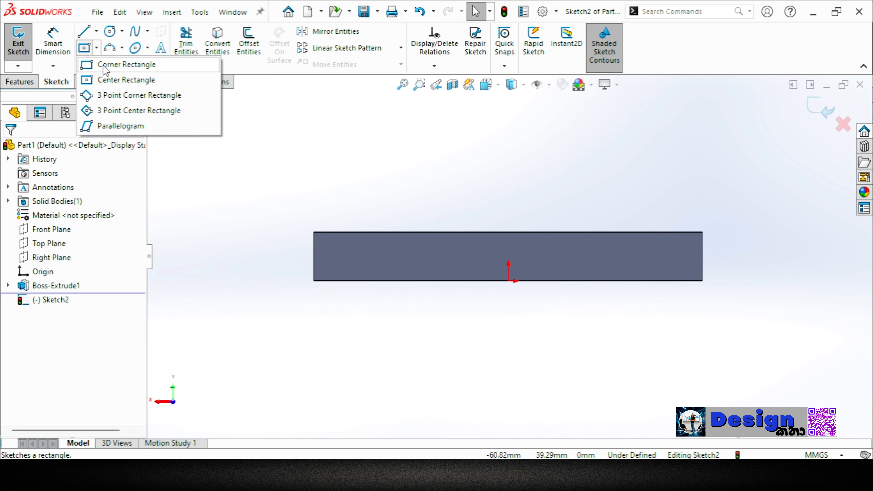
{"action": "left_click", "coordinate": [105, 65]}
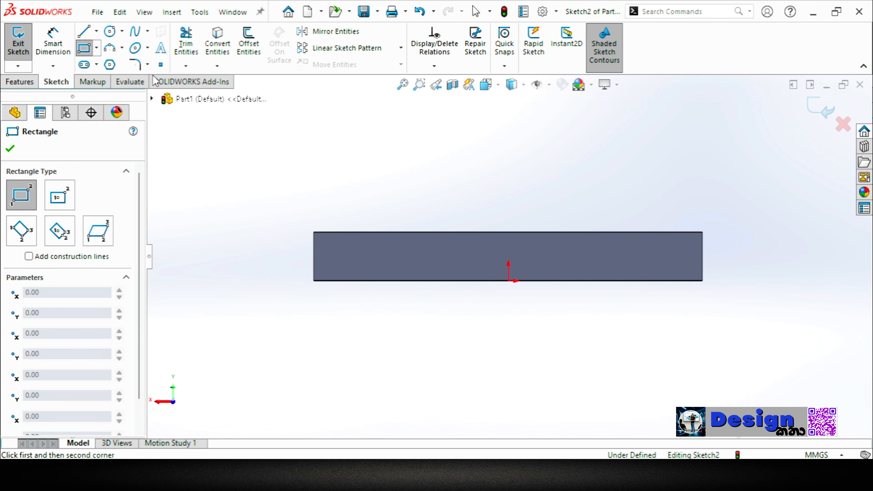
{"action": "left_click", "coordinate": [313, 281]}
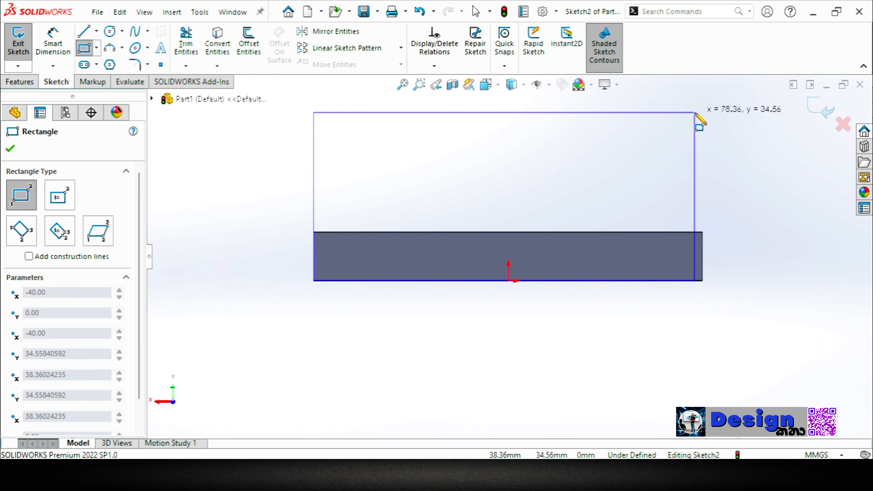
{"action": "left_click", "coordinate": [695, 112]}
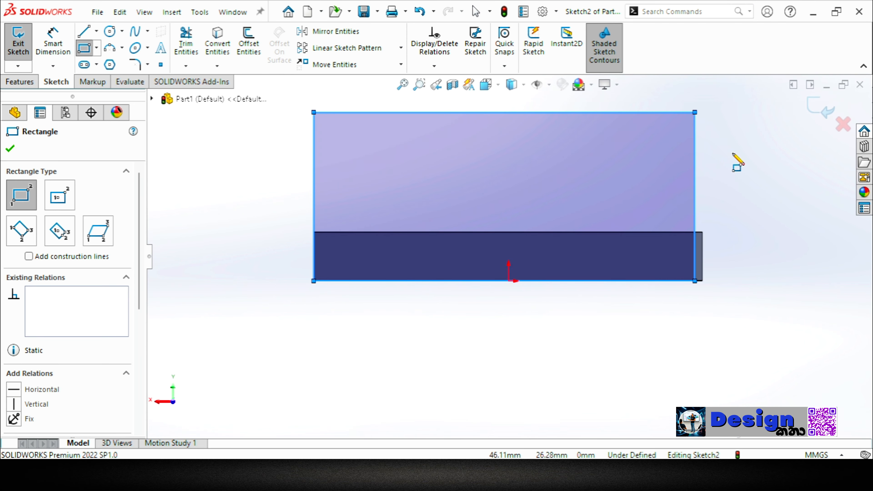
{"action": "key", "text": "Escape"}
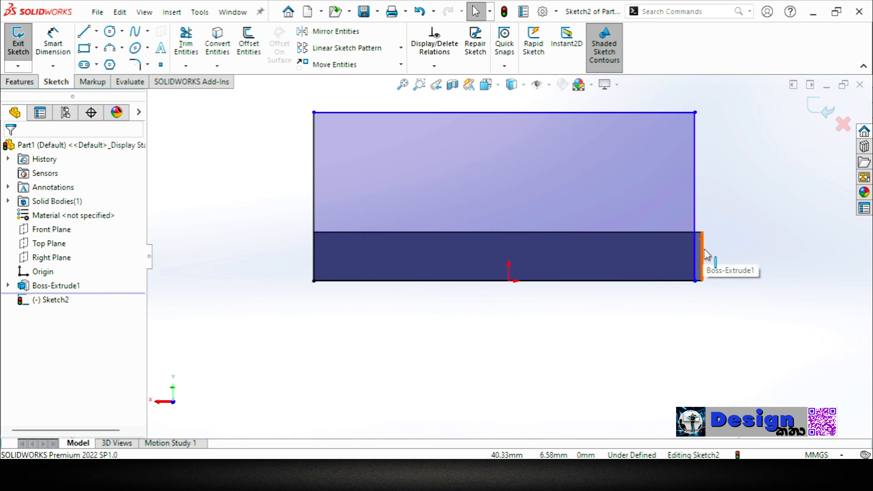
Add a coincident relation between the rectangle's free lower corner and the adjacent lower vertex of the plate.
{"action": "left_click", "coordinate": [434, 66]}
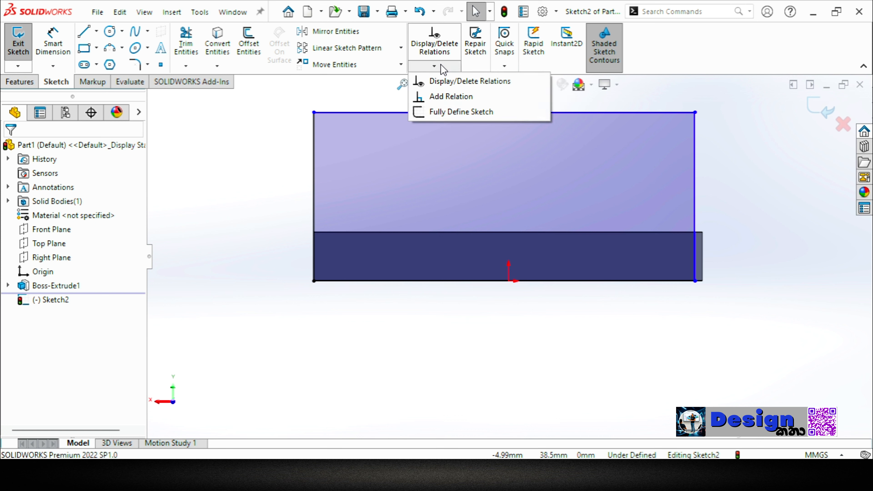
{"action": "left_click", "coordinate": [451, 96]}
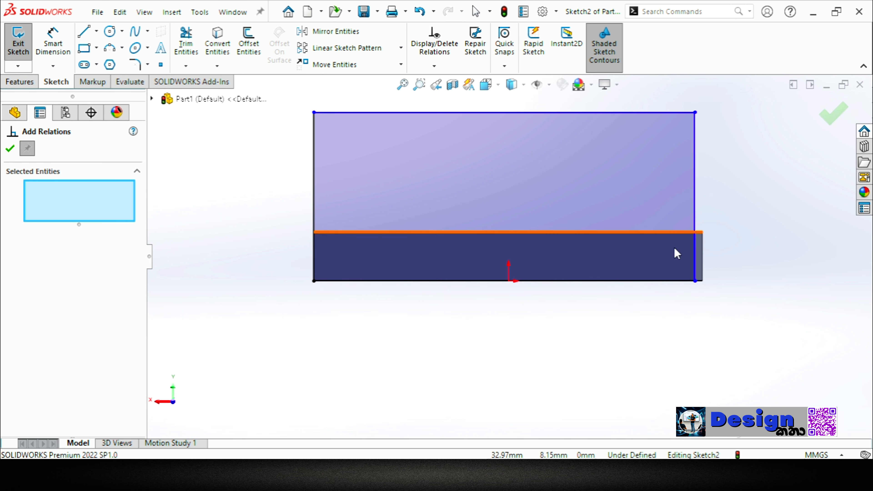
{"action": "left_click", "coordinate": [695, 281]}
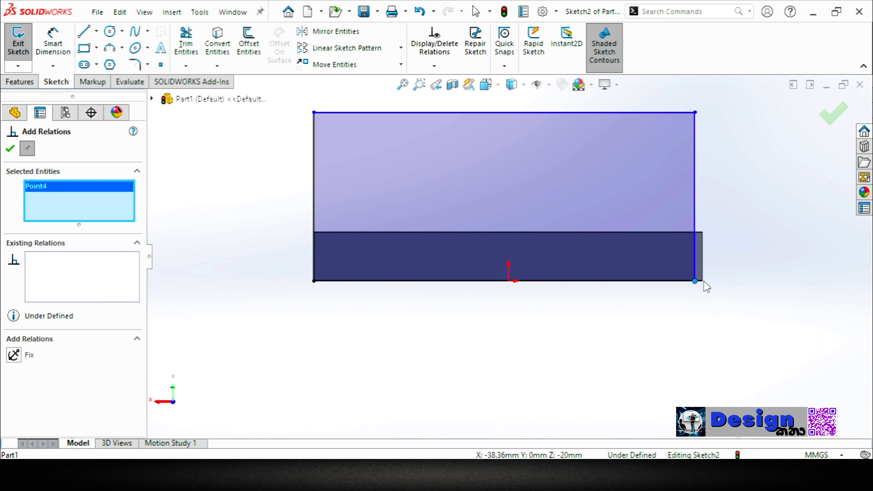
{"action": "left_click", "coordinate": [703, 281]}
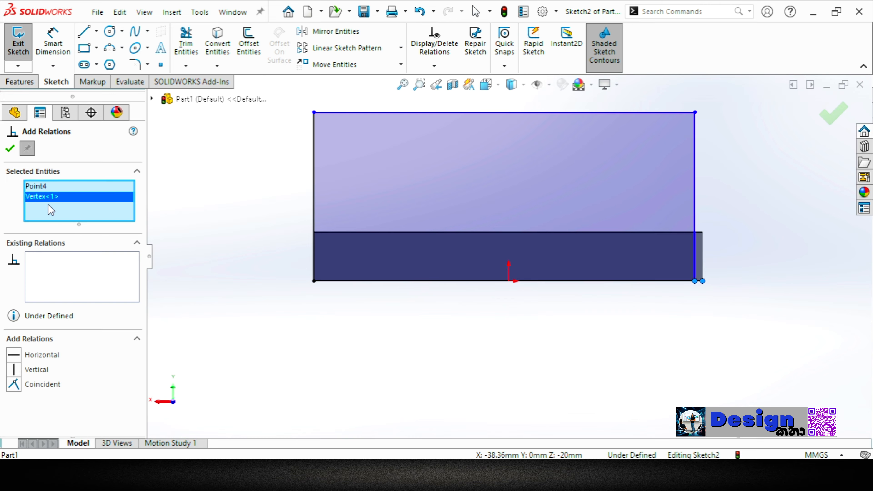
{"action": "left_click", "coordinate": [50, 388]}
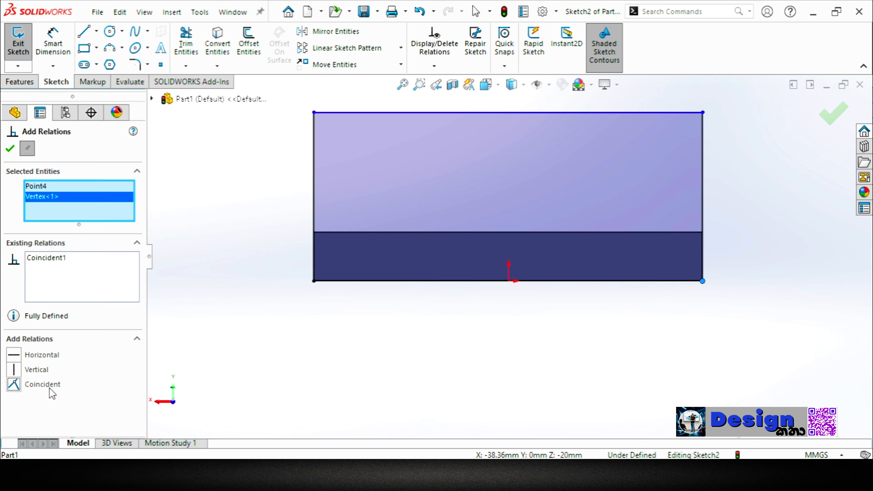
{"action": "left_click", "coordinate": [10, 148]}
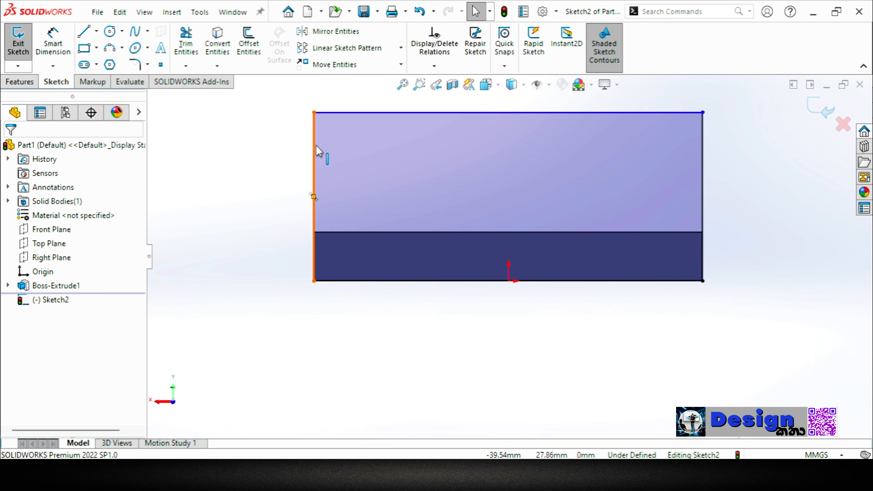
Shift the rectangle's upper edge up and down, leaving the rectangle about 30 mm high.
{"action": "mouse_move", "coordinate": [370, 114]}
{"action": "left_mouse_down"}
{"action": "mouse_move", "coordinate": [366, 173]}
{"action": "mouse_move", "coordinate": [382, 120]}
{"action": "mouse_move", "coordinate": [378, 147]}
{"action": "left_mouse_up"}
{"action": "left_click", "coordinate": [275, 170]}
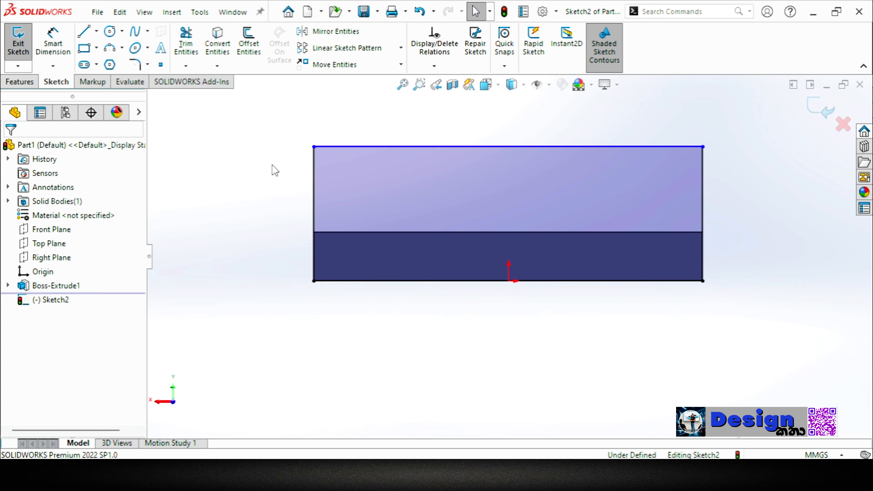
{"action": "left_click", "coordinate": [434, 147]}
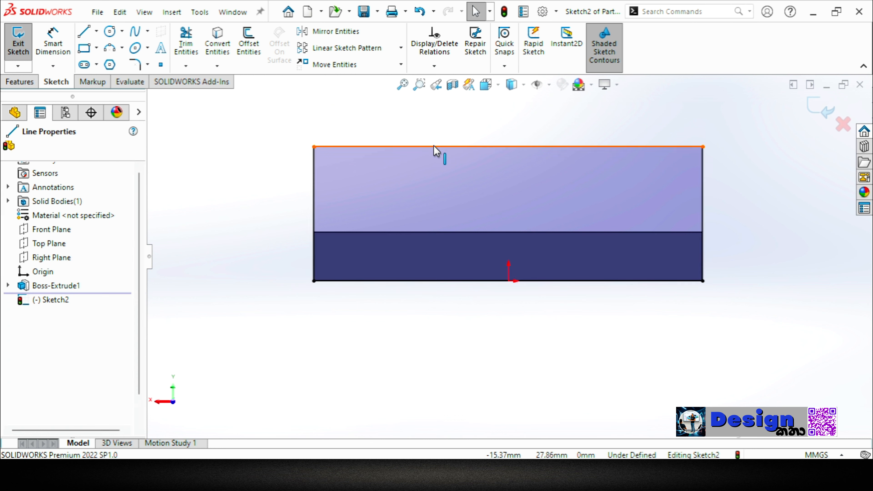
{"action": "left_click_drag", "start_coordinate": [434, 145], "coordinate": [447, 133]}
{"action": "left_click", "coordinate": [279, 144]}
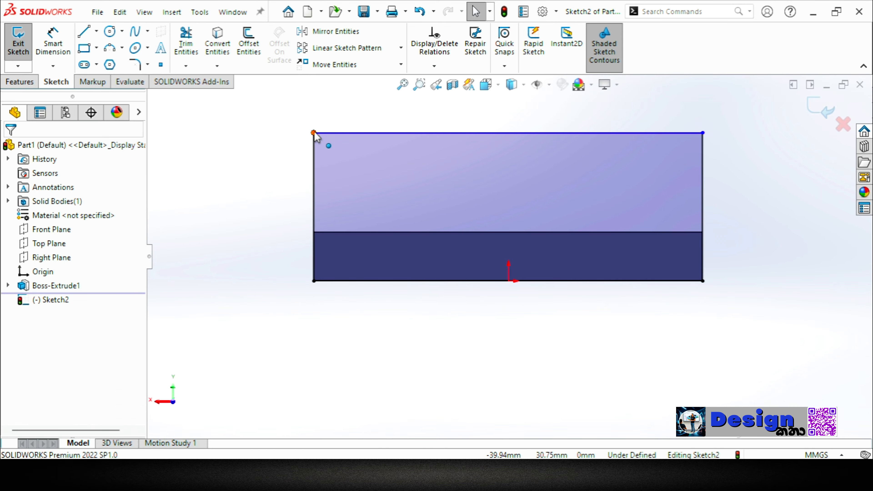
{"action": "mouse_move", "coordinate": [314, 133]}
{"action": "left_mouse_down"}
{"action": "mouse_move", "coordinate": [313, 191]}
{"action": "mouse_move", "coordinate": [312, 124]}
{"action": "mouse_move", "coordinate": [312, 195]}
{"action": "mouse_move", "coordinate": [313, 137]}
{"action": "left_mouse_up"}
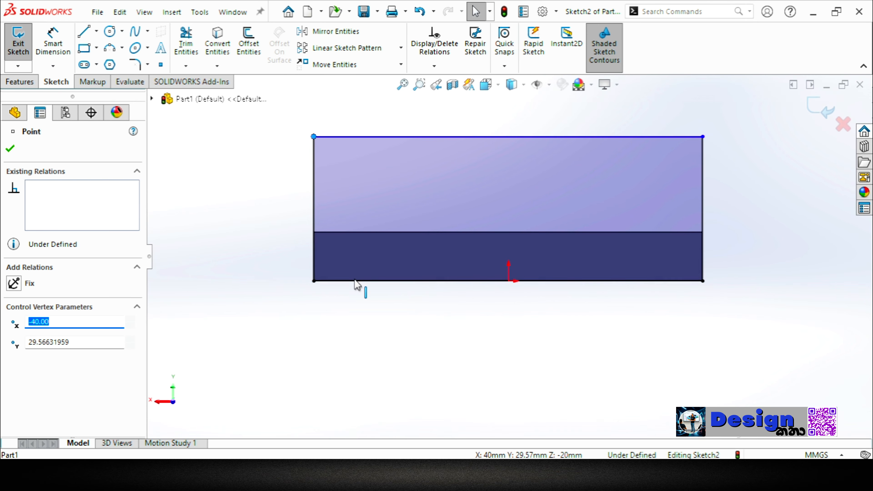
{"action": "left_click", "coordinate": [271, 171]}
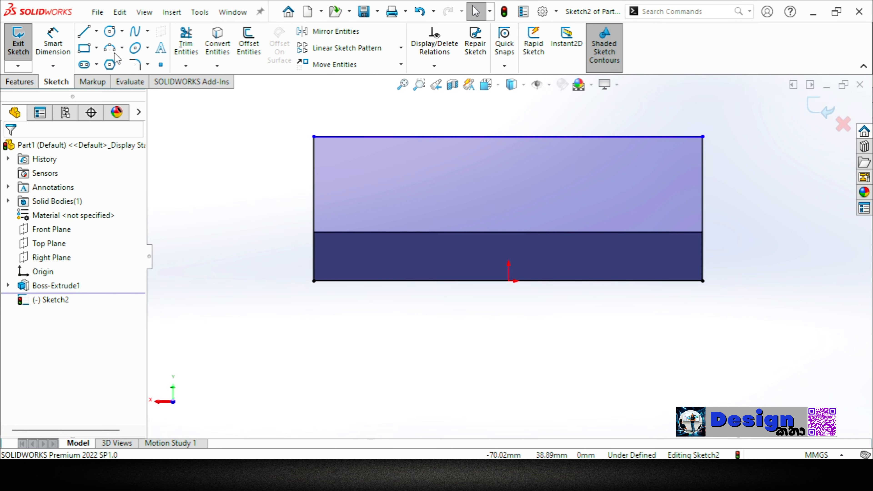
Dimension the distance between the rectangle's upper and lower edges to 30 mm.
{"action": "left_click", "coordinate": [62, 38]}
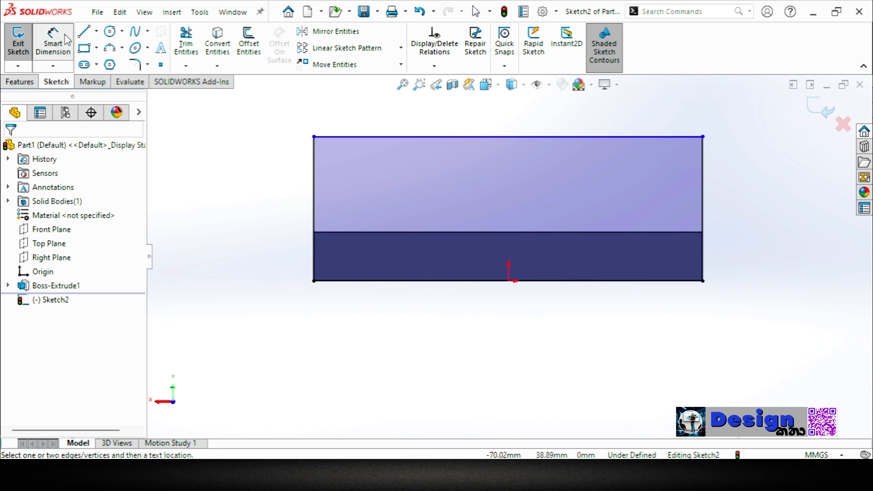
{"action": "left_click", "coordinate": [385, 137]}
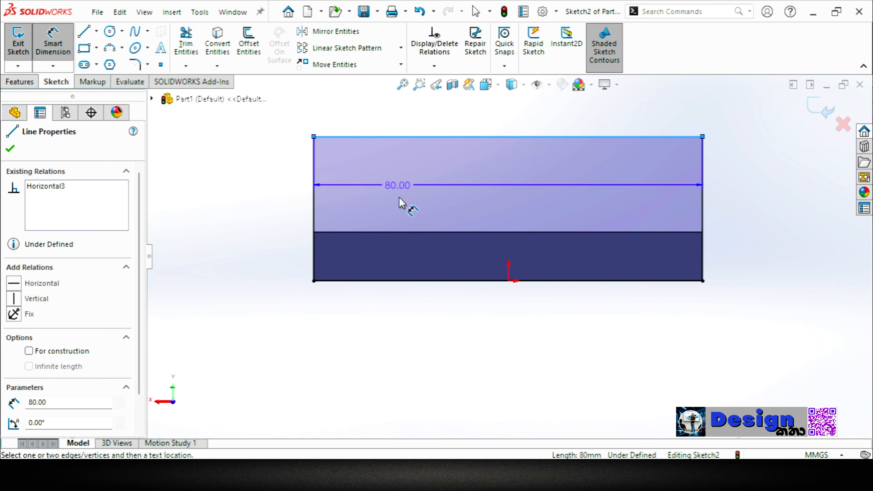
{"action": "left_click", "coordinate": [393, 282]}
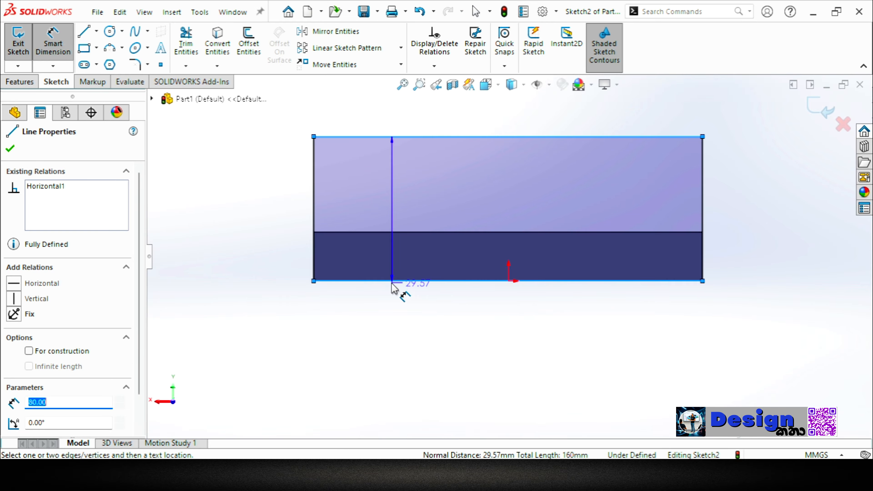
{"action": "left_click", "coordinate": [244, 225]}
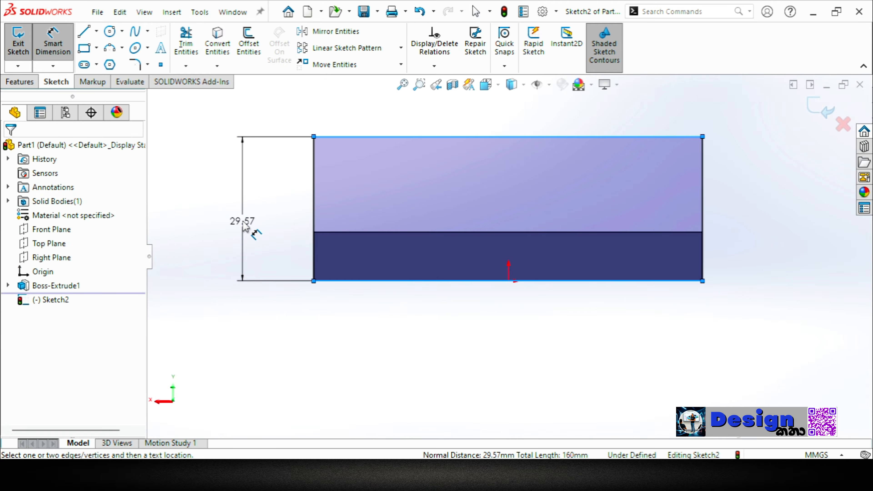
{"action": "left_click", "coordinate": [244, 224]}
{"action": "type", "text": "30"}
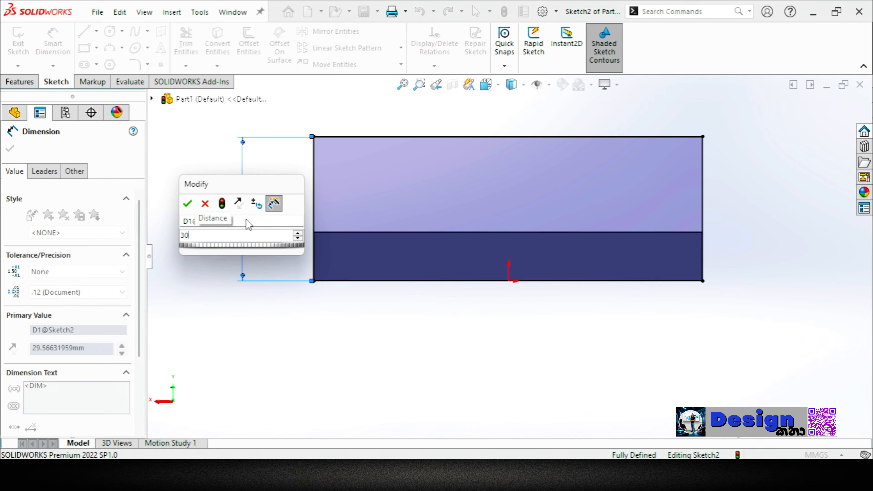
{"action": "key", "text": "Return"}
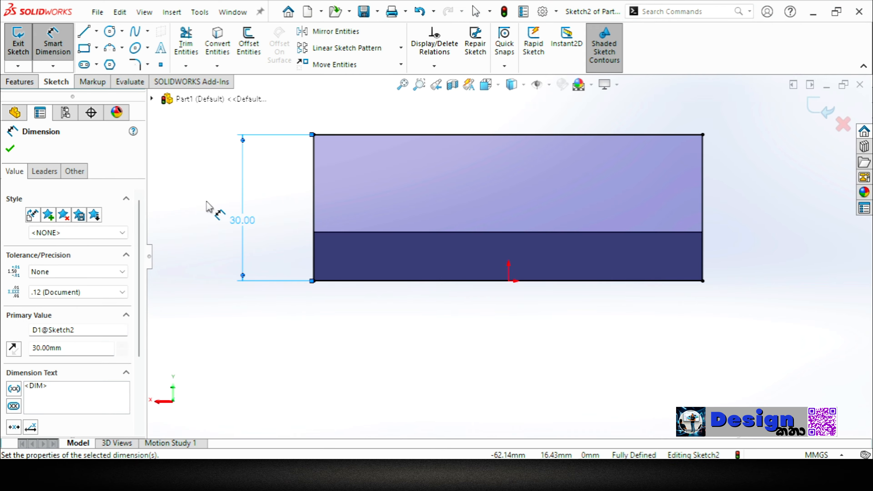
{"action": "left_click", "coordinate": [206, 203]}
{"action": "key", "text": "Escape"}
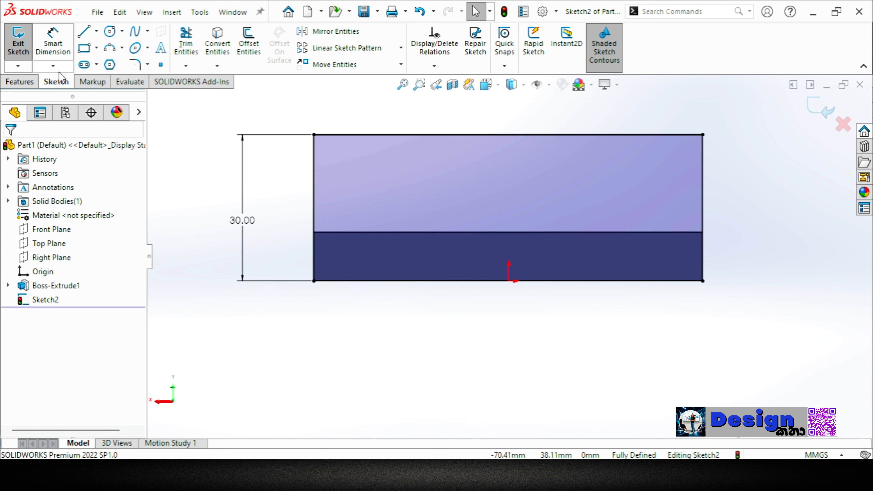
Extrude the 30 mm high rectangle 10 mm blind in the reversed direction, toward the plate, merging it with the base.
{"action": "left_click", "coordinate": [27, 82]}
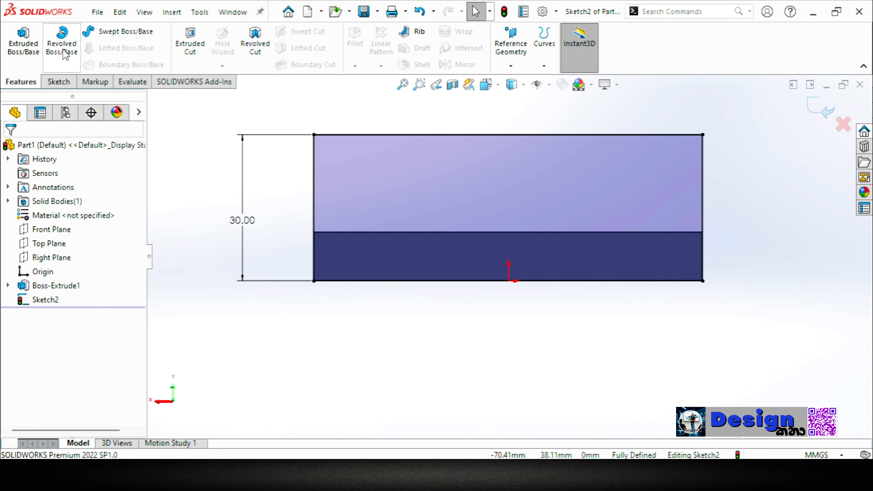
{"action": "left_click", "coordinate": [33, 49]}
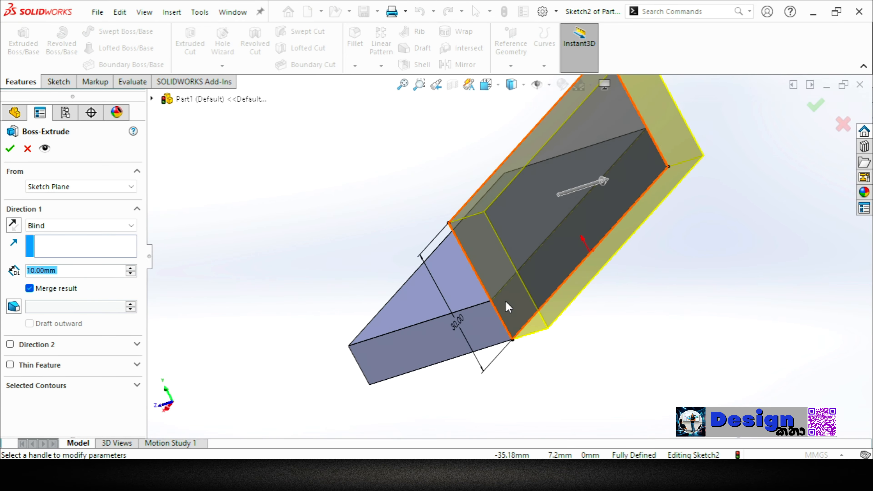
{"action": "middle_click_drag", "start_coordinate": [508, 306], "coordinate": [499, 267]}
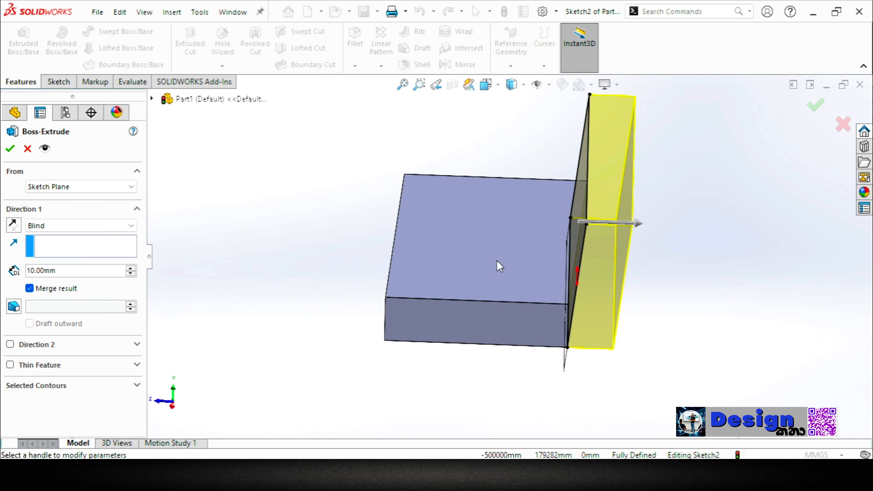
{"action": "middle_click_drag", "start_coordinate": [587, 298], "coordinate": [563, 283]}
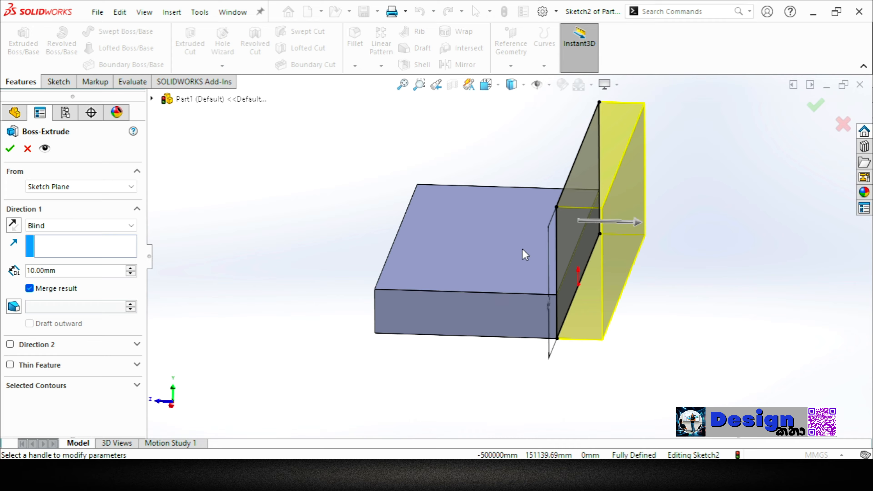
{"action": "left_click", "coordinate": [13, 226]}
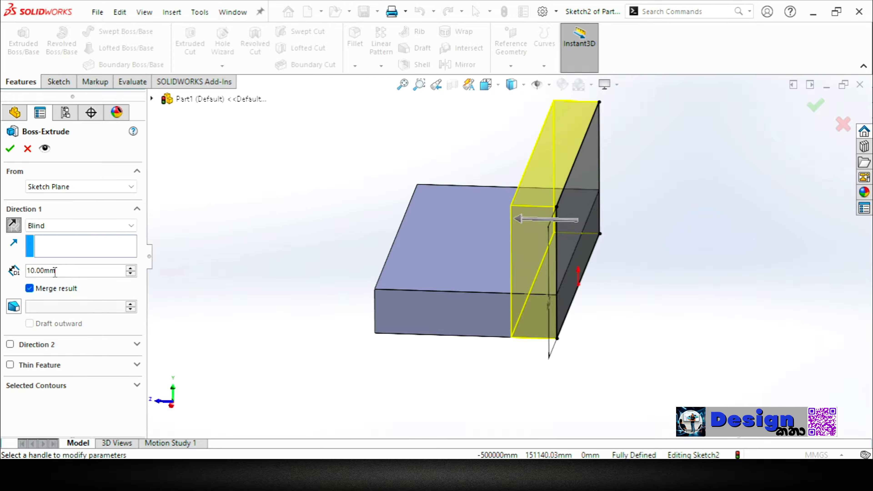
{"action": "left_click_drag", "start_coordinate": [55, 272], "coordinate": [24, 273]}
{"action": "type", "text": "10"}
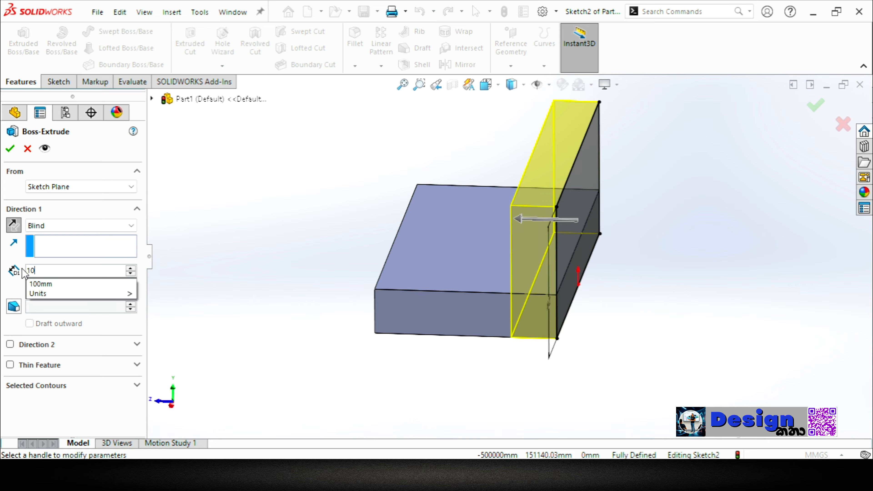
{"action": "key", "text": "Return"}
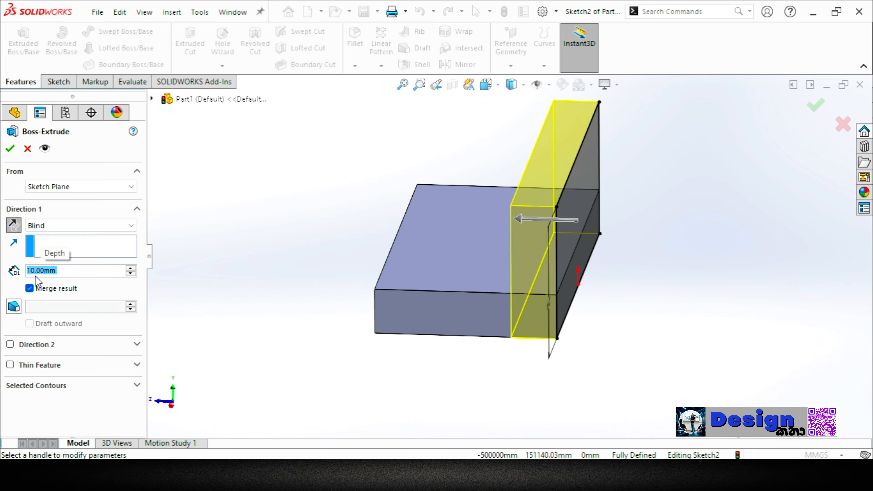
{"action": "left_click", "coordinate": [10, 150]}
Sketch a corner rectangle about 53 mm wide on the wall's front face, from the wall's upper edge down to the plate's top surface.
{"action": "middle_click_drag", "start_coordinate": [415, 293], "coordinate": [456, 257]}
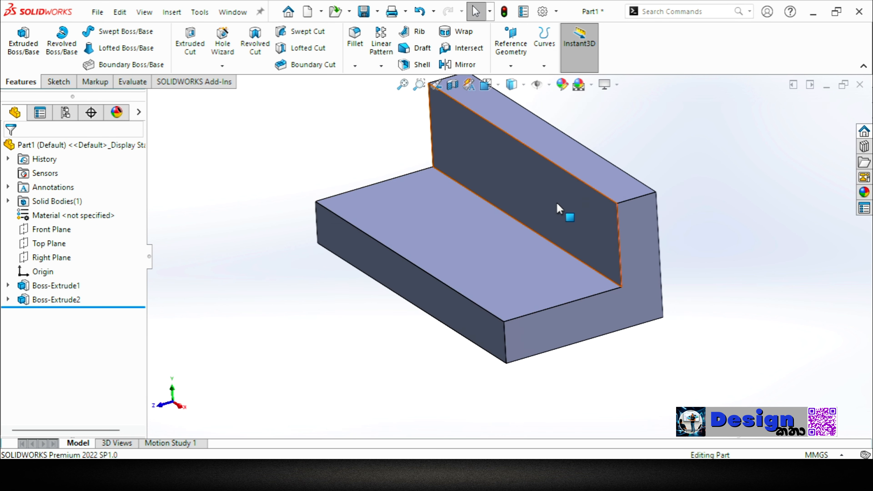
{"action": "left_click", "coordinate": [553, 195]}
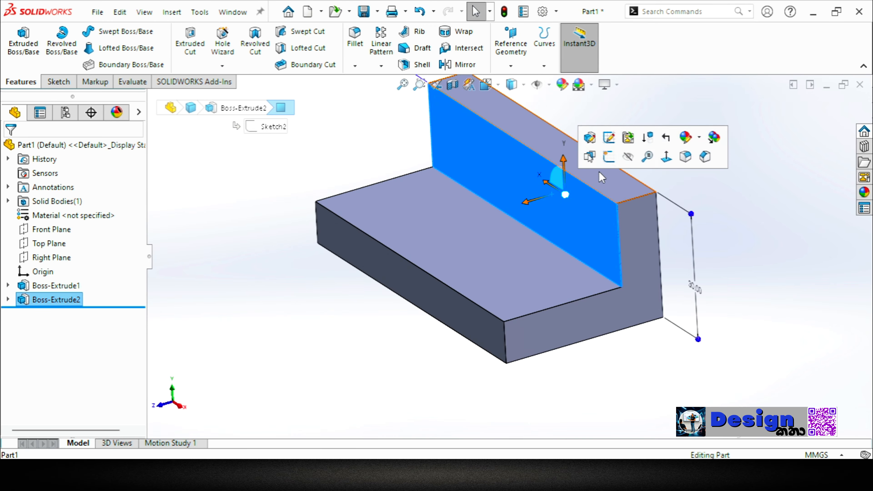
{"action": "left_click", "coordinate": [609, 156]}
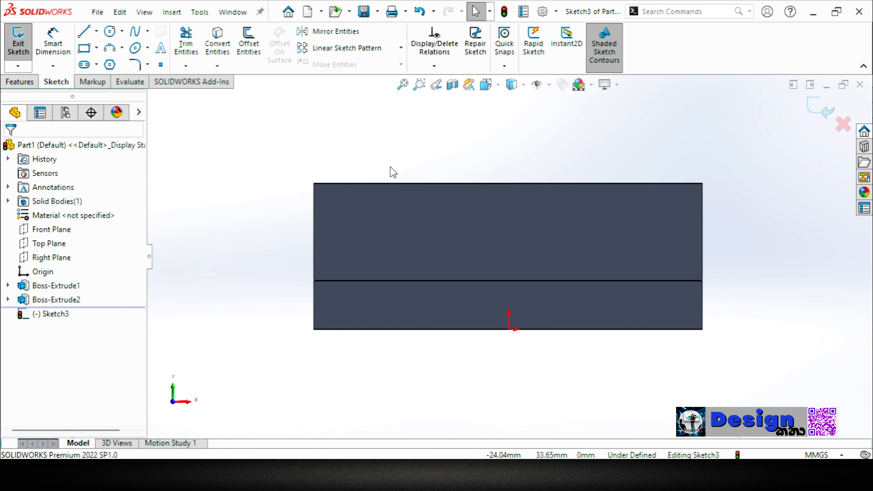
{"action": "left_click", "coordinate": [84, 49]}
{"action": "left_click", "coordinate": [387, 183]}
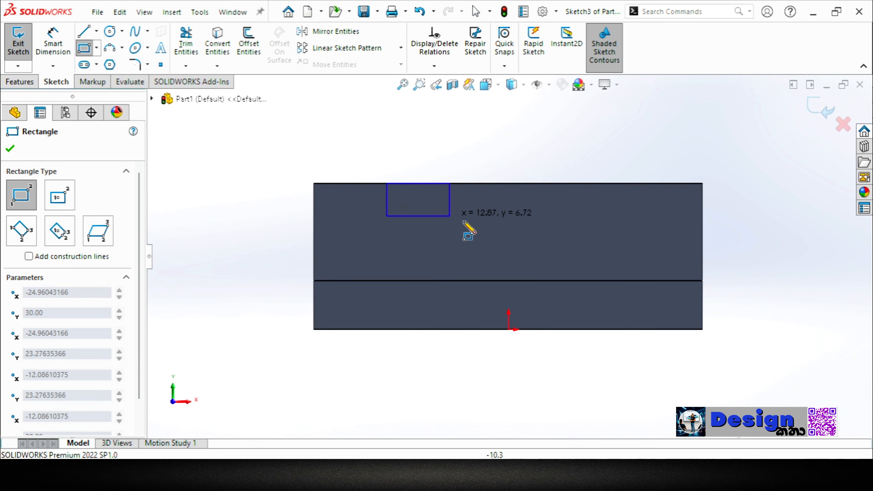
{"action": "left_click", "coordinate": [644, 281]}
{"action": "key", "text": "Escape"}
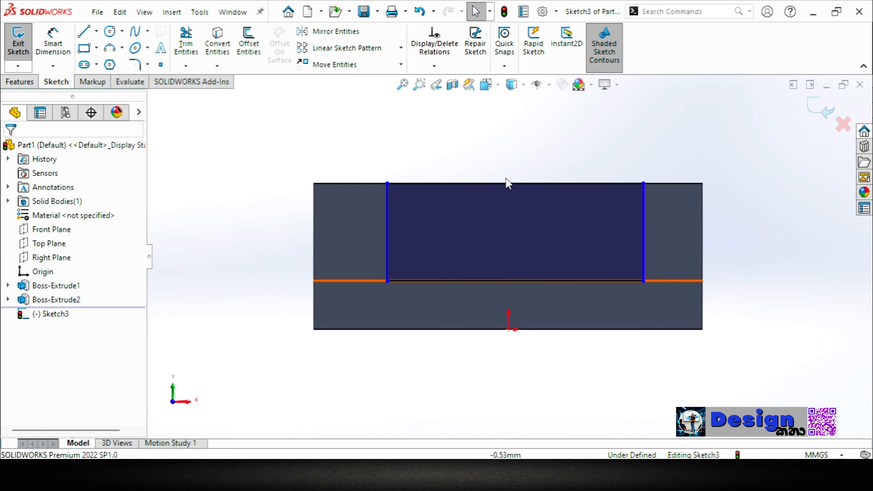
Select the midpoint of the sketched rectangle's upper line.
{"action": "right_click", "coordinate": [544, 186]}
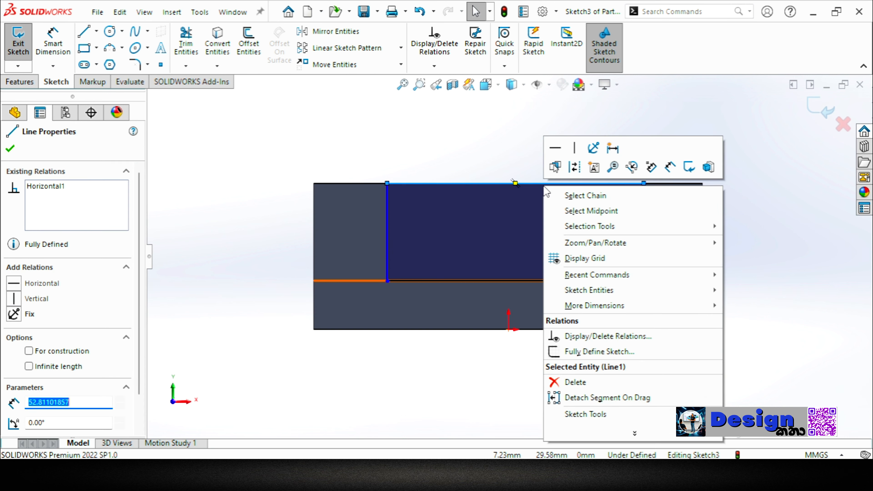
{"action": "left_click", "coordinate": [577, 210]}
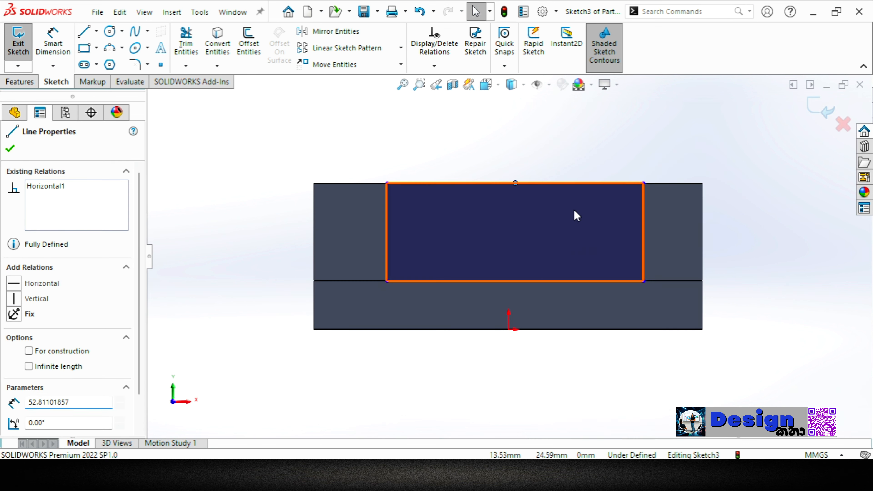
{"action": "left_click", "coordinate": [549, 166]}
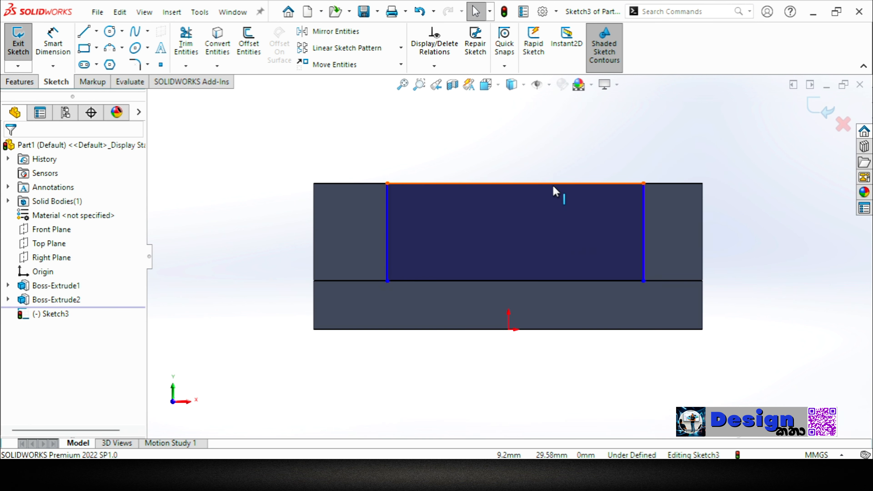
{"action": "left_click", "coordinate": [515, 182]}
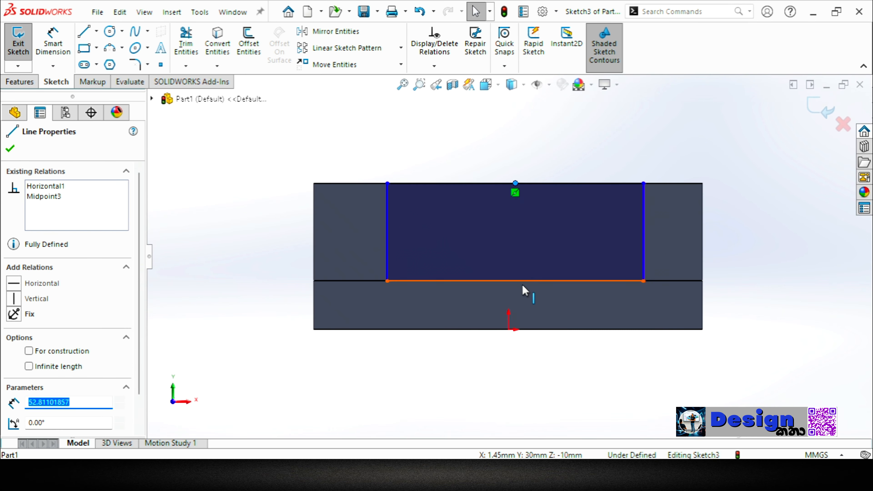
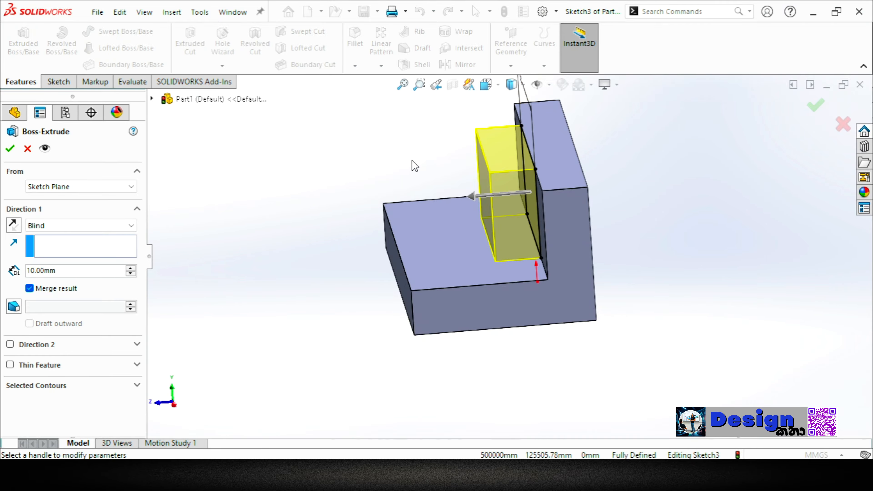
Extrude the central rectangle 25 mm blind over the base plate, with its result merged, after checking the bracket drawing in the browser.
{"action": "middle_click_drag", "start_coordinate": [434, 217], "coordinate": [429, 198]}
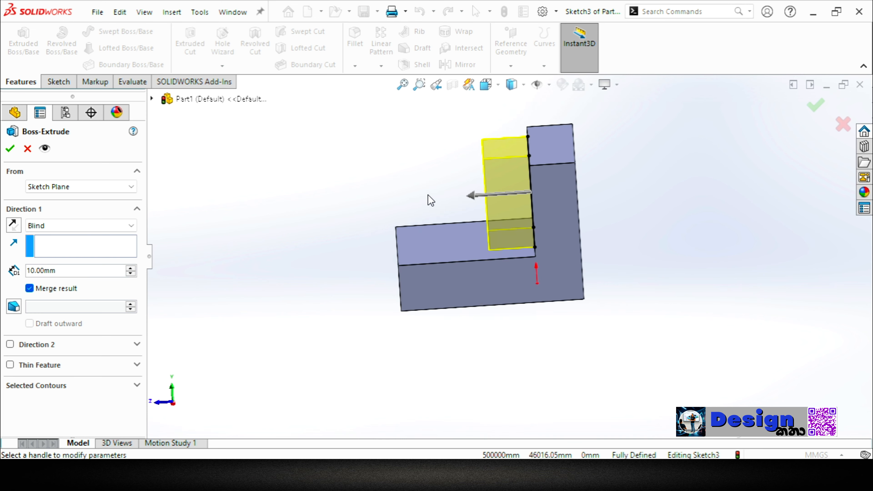
{"action": "left_click", "coordinate": [564, 475]}
{"action": "double_click", "coordinate": [40, 270]}
{"action": "type", "text": "25"}
{"action": "key", "text": "Return"}
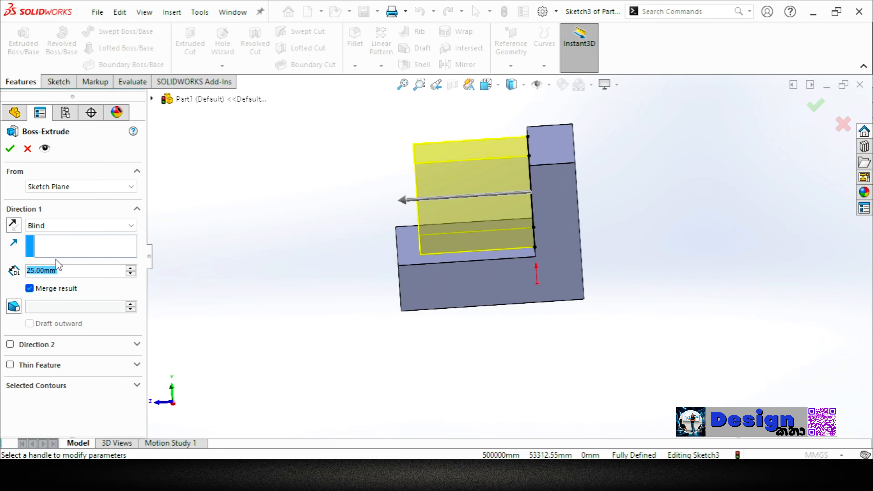
{"action": "left_click", "coordinate": [10, 149]}
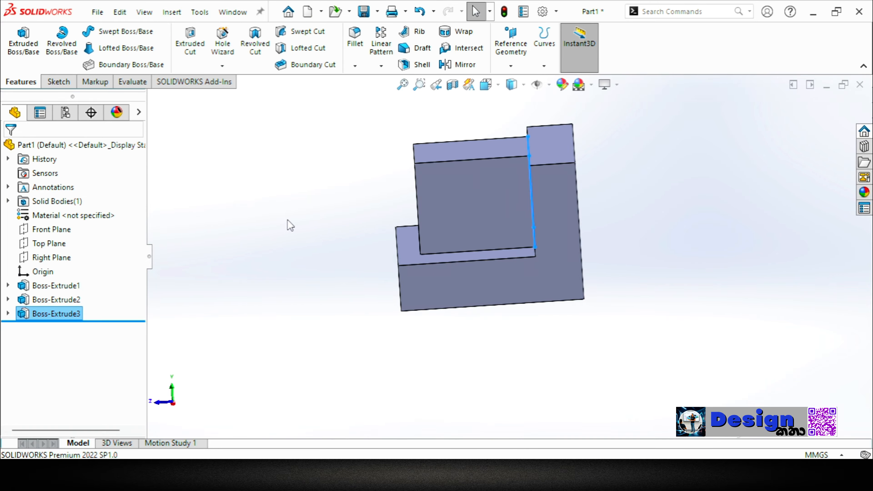
Compare the block with the bracket drawing's side view in the browser and return to the SOLIDWORKS part.
{"action": "middle_click_drag", "start_coordinate": [289, 222], "coordinate": [311, 228]}
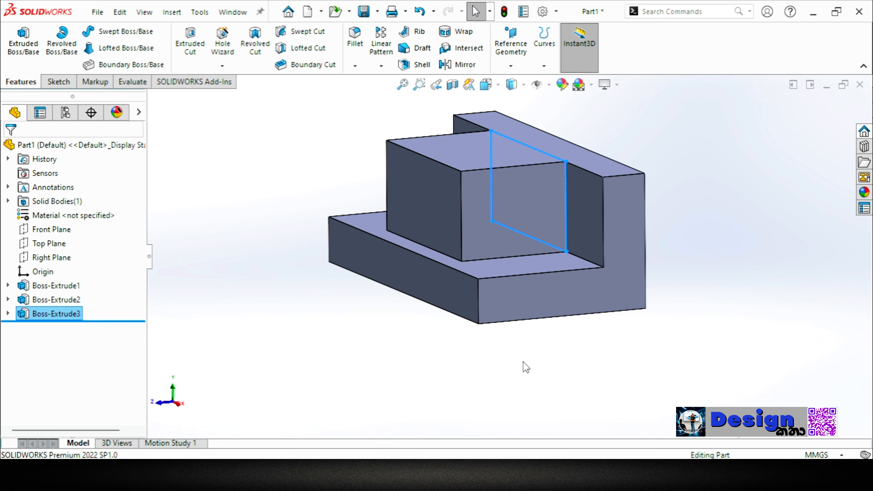
{"action": "left_click", "coordinate": [545, 476]}
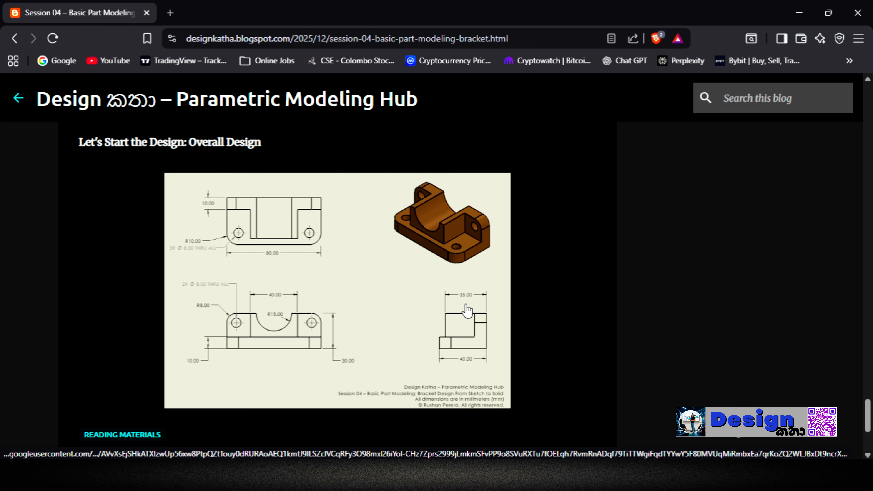
{"action": "left_click", "coordinate": [800, 13]}
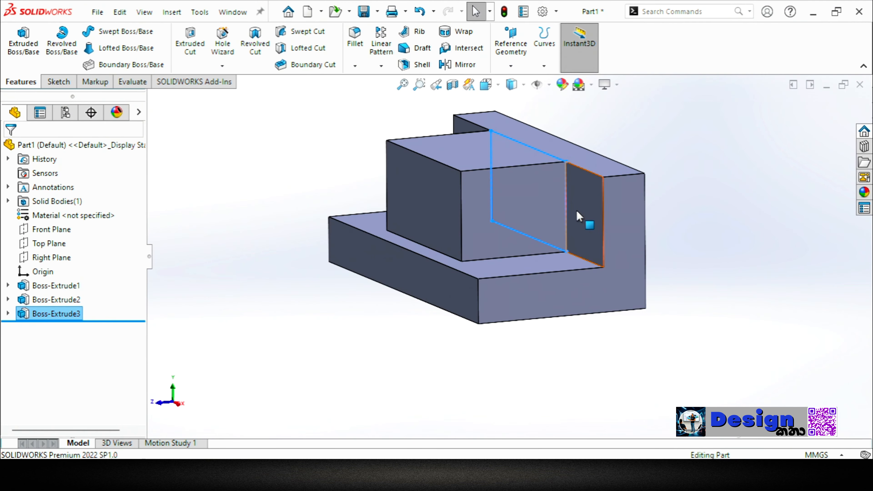
Edit the central block's extrusion, recheck the bracket drawing in the browser, and set the depth to 35 mm.
{"action": "right_click", "coordinate": [56, 315]}
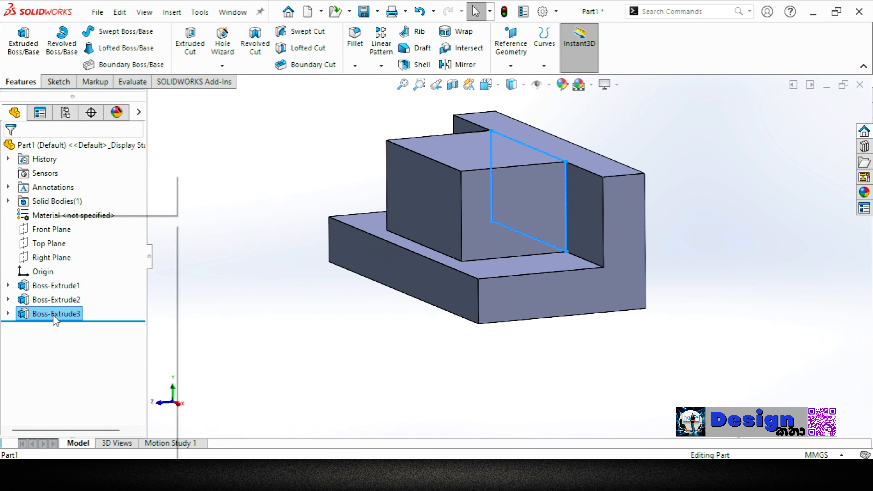
{"action": "left_click", "coordinate": [65, 185]}
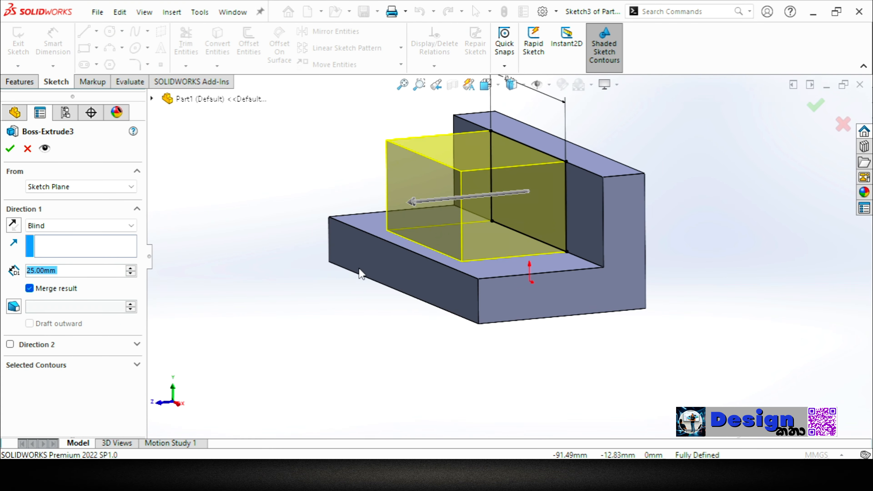
{"action": "middle_click_drag", "start_coordinate": [358, 273], "coordinate": [332, 270]}
{"action": "left_click", "coordinate": [540, 475]}
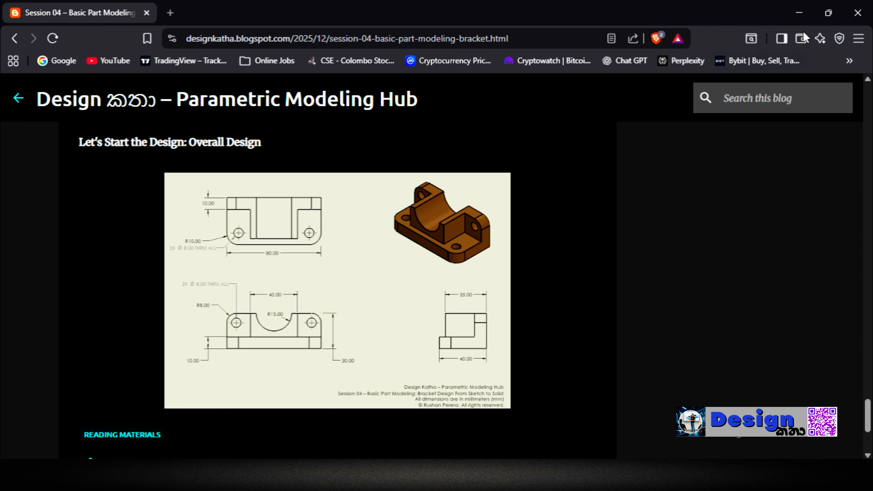
{"action": "left_click", "coordinate": [799, 12]}
{"action": "mouse_move", "coordinate": [457, 218]}
{"action": "middle_mouse_down"}
{"action": "mouse_move", "coordinate": [448, 201]}
{"action": "mouse_move", "coordinate": [460, 216]}
{"action": "middle_mouse_up"}
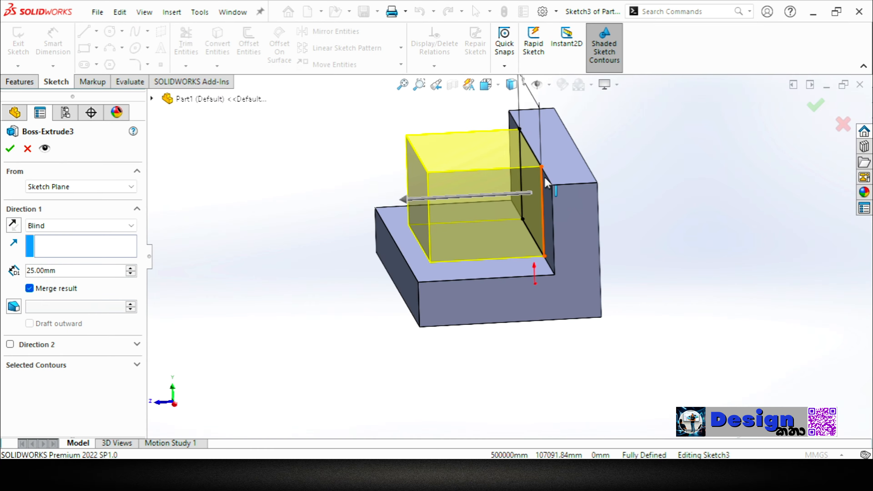
{"action": "double_click", "coordinate": [31, 272]}
{"action": "type", "text": "35"}
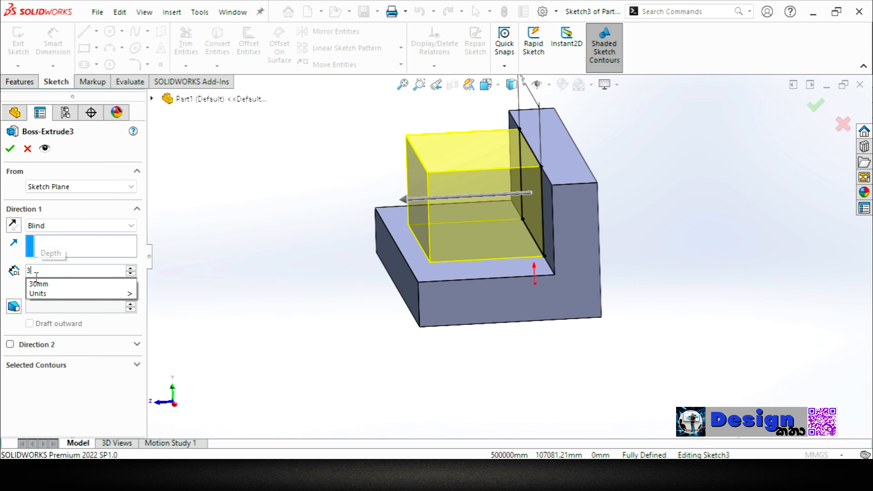
{"action": "key", "text": "Return"}
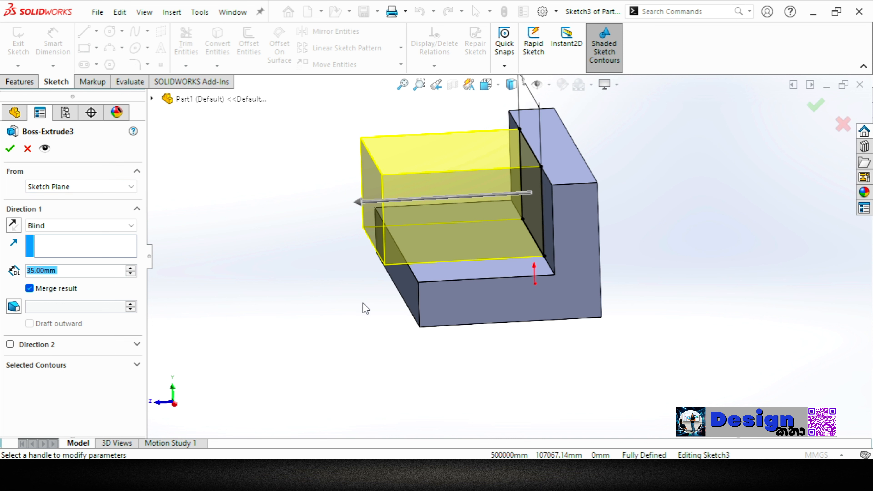
Start the central block's extrusion from the wall's rear face with the Surface/Face/Plane option and accept the edited feature.
{"action": "middle_click_drag", "start_coordinate": [363, 306], "coordinate": [361, 309]}
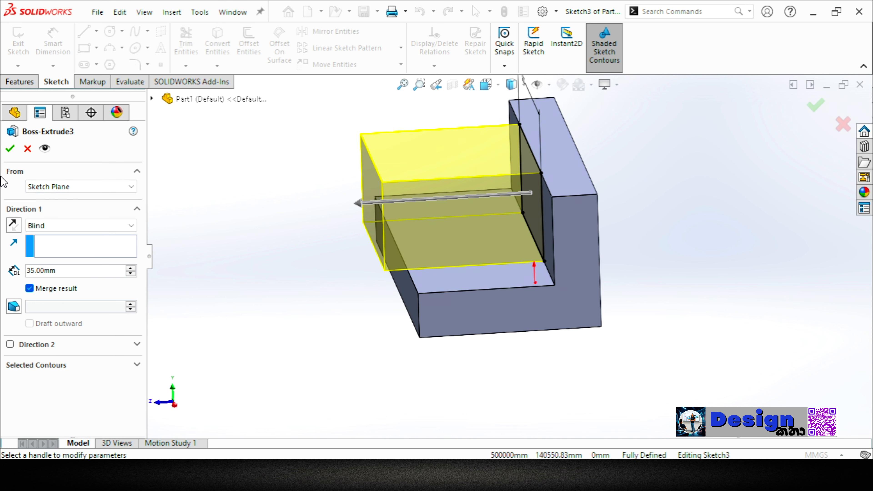
{"action": "left_click", "coordinate": [79, 188]}
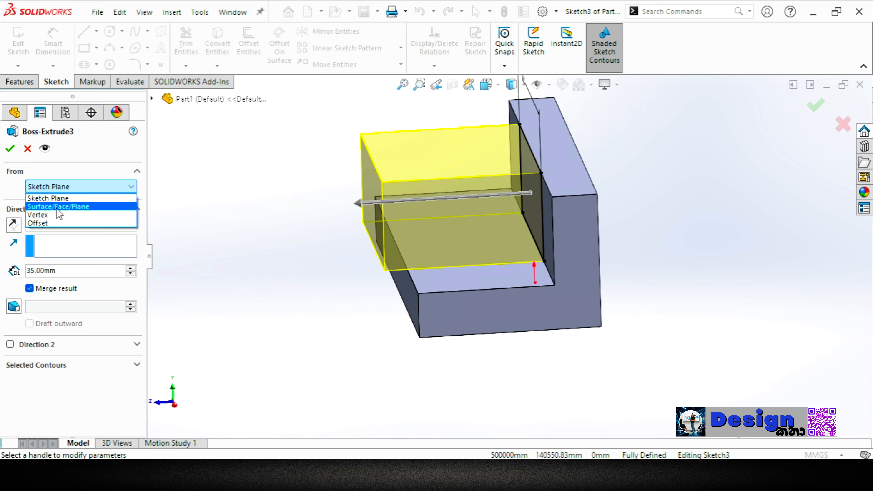
{"action": "left_click", "coordinate": [88, 208]}
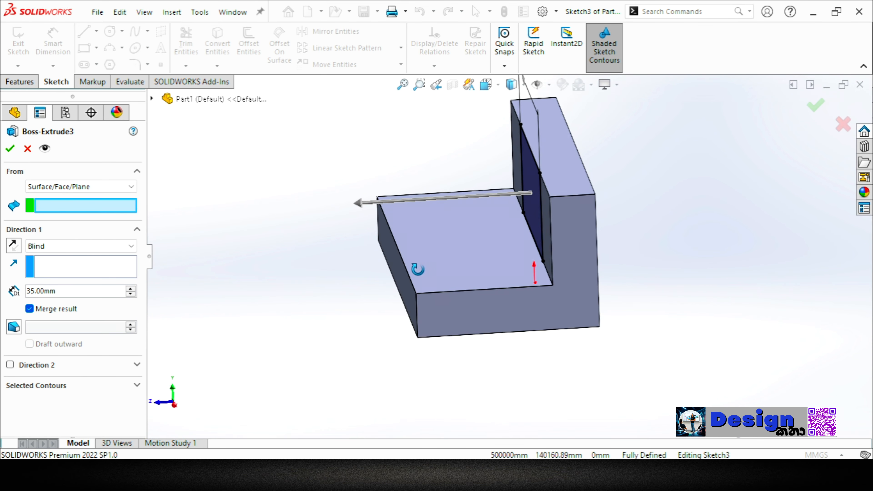
{"action": "middle_click_drag", "start_coordinate": [536, 206], "coordinate": [560, 202]}
{"action": "left_click", "coordinate": [562, 203]}
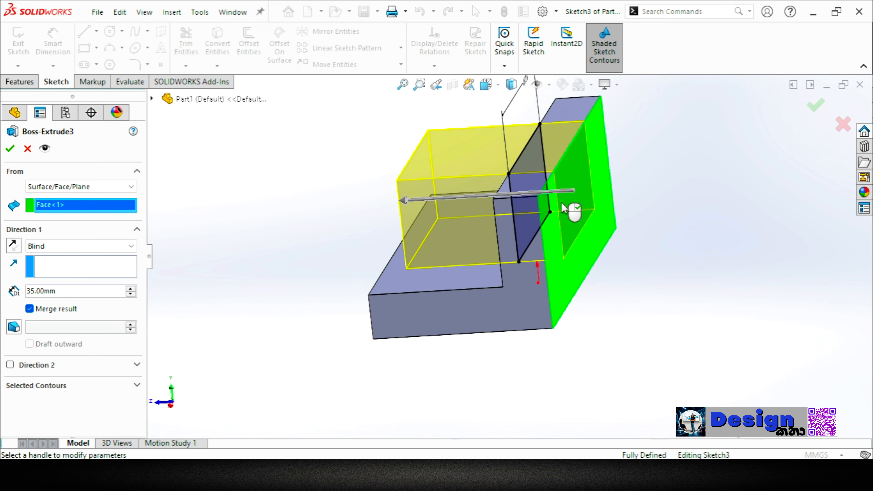
{"action": "middle_click_drag", "start_coordinate": [495, 279], "coordinate": [516, 257]}
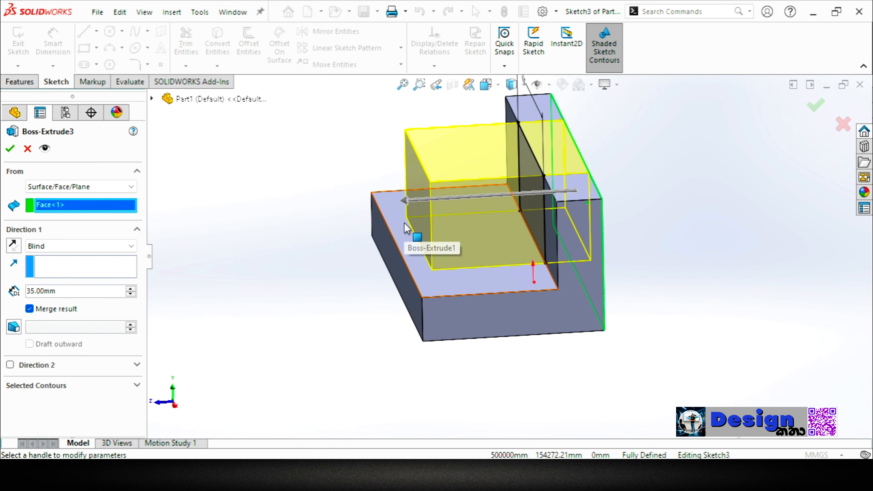
{"action": "left_click", "coordinate": [10, 151]}
{"action": "middle_click_drag", "start_coordinate": [350, 274], "coordinate": [432, 244]}
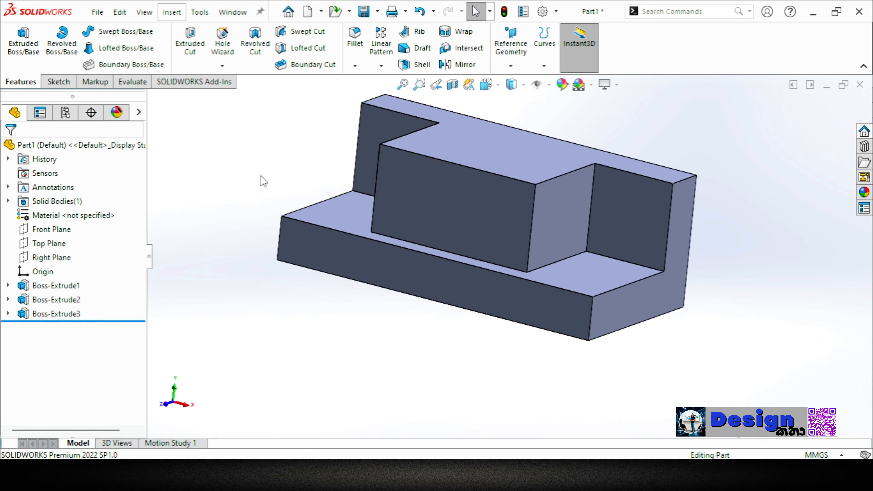
Open a new sketch on the central block's front face and clear the face selection.
{"action": "left_click", "coordinate": [485, 192]}
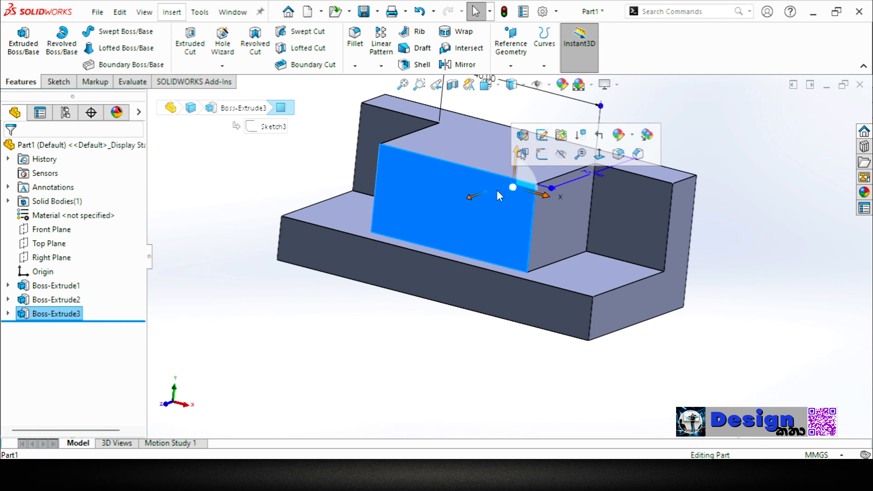
{"action": "left_click", "coordinate": [541, 155]}
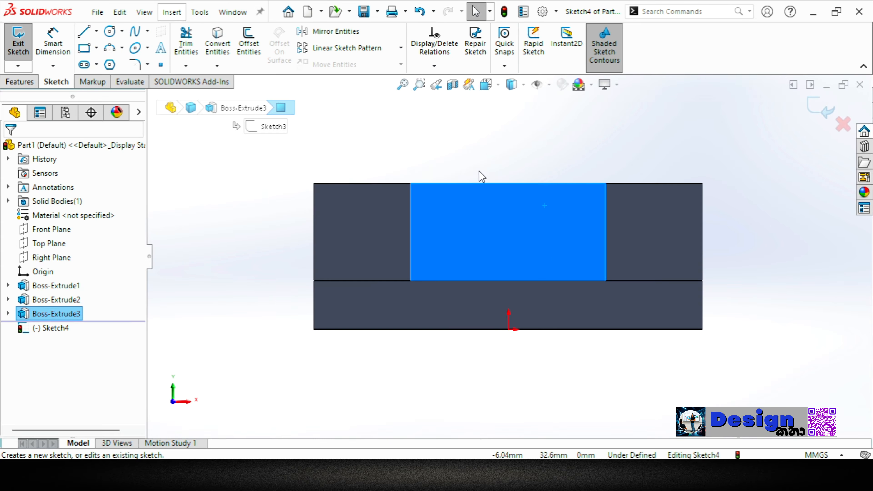
{"action": "left_click", "coordinate": [472, 167]}
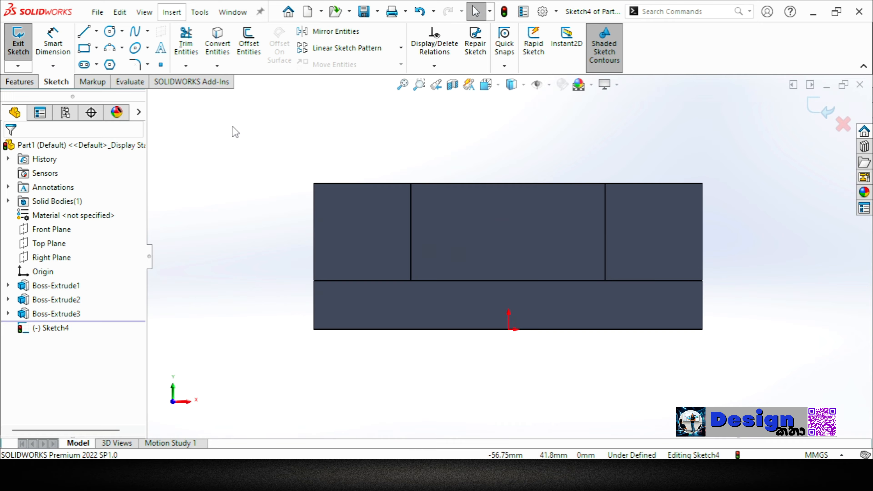
{"action": "left_click", "coordinate": [110, 33]}
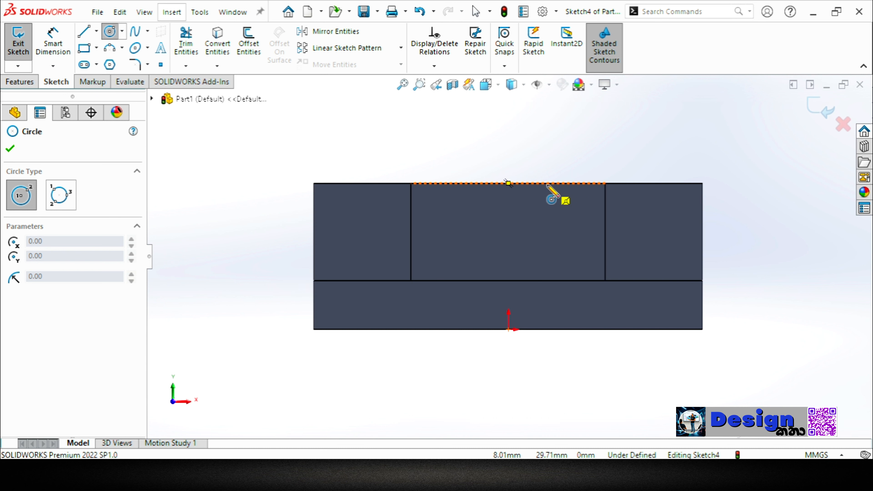
{"action": "left_click", "coordinate": [508, 183]}
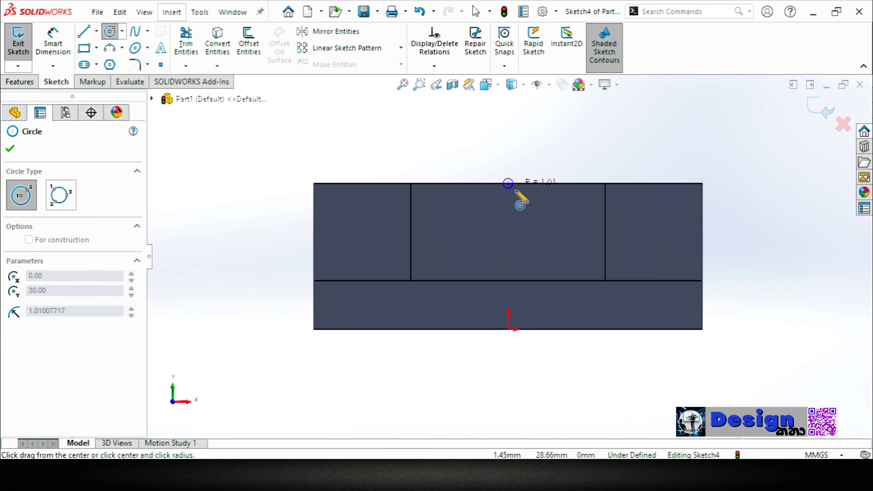
{"action": "left_click", "coordinate": [568, 244]}
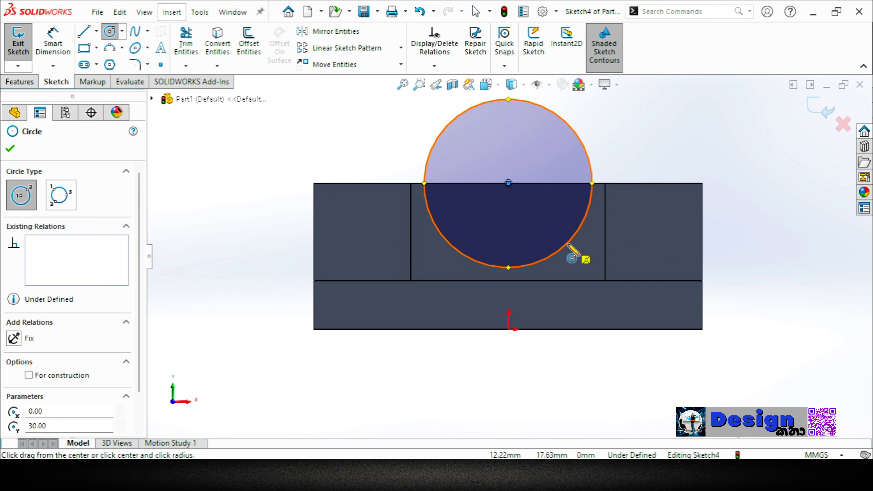
{"action": "key", "text": "ctrl+z"}
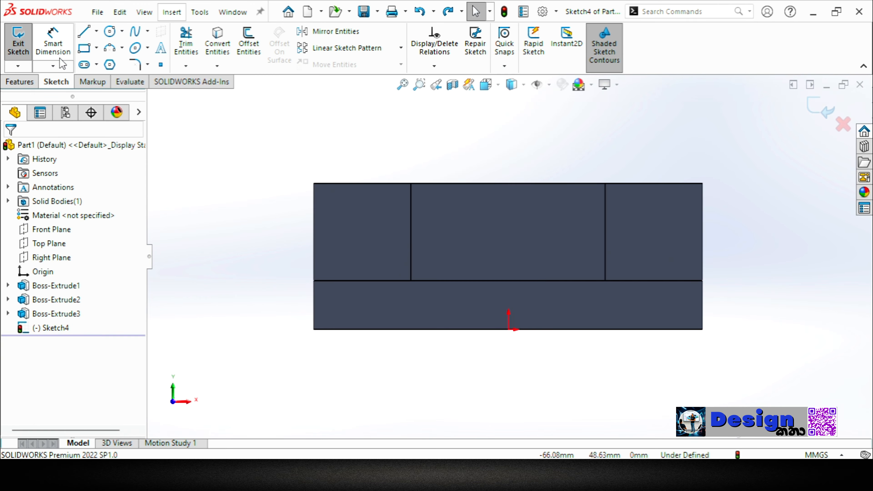
Sketch a downward semicircle with the Centerpoint Arc, centred on the midpoint of the block's top edge with both ends on that edge.
{"action": "left_click", "coordinate": [108, 52]}
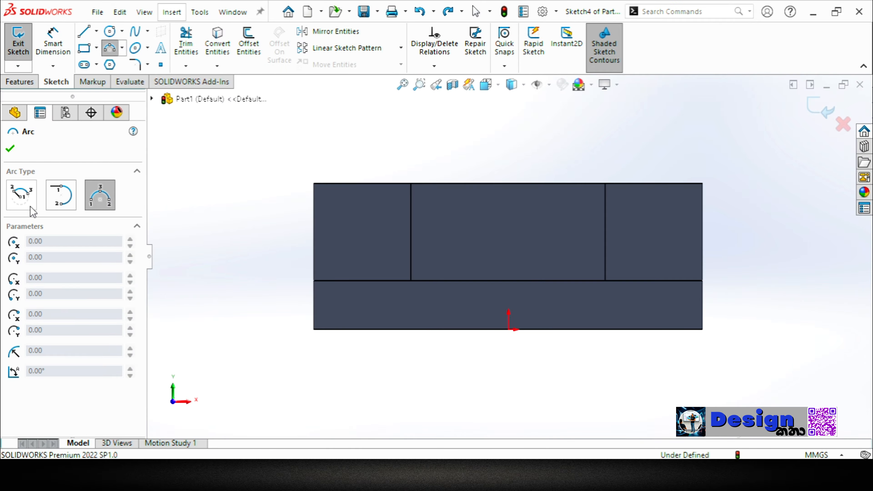
{"action": "left_click", "coordinate": [24, 199]}
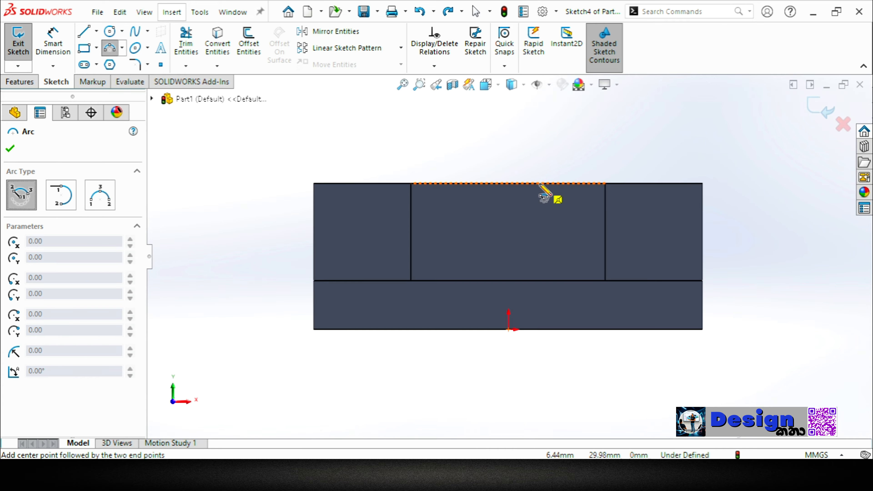
{"action": "left_click", "coordinate": [508, 183]}
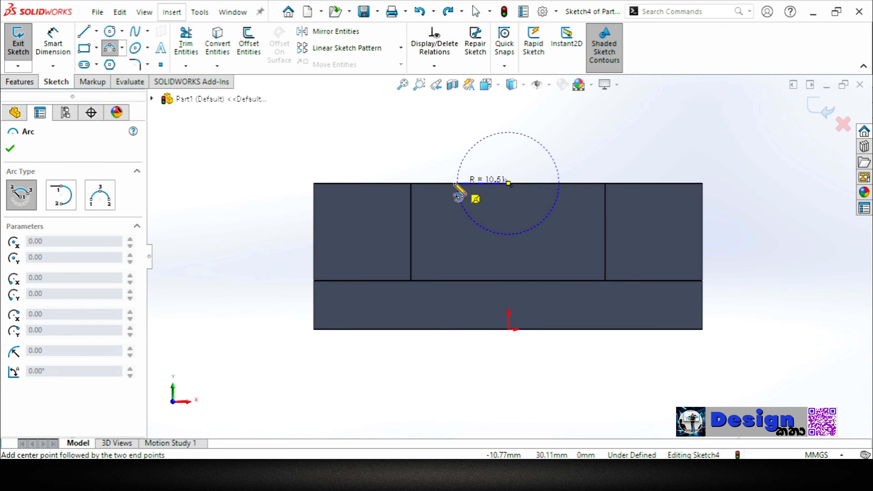
{"action": "left_click", "coordinate": [430, 184]}
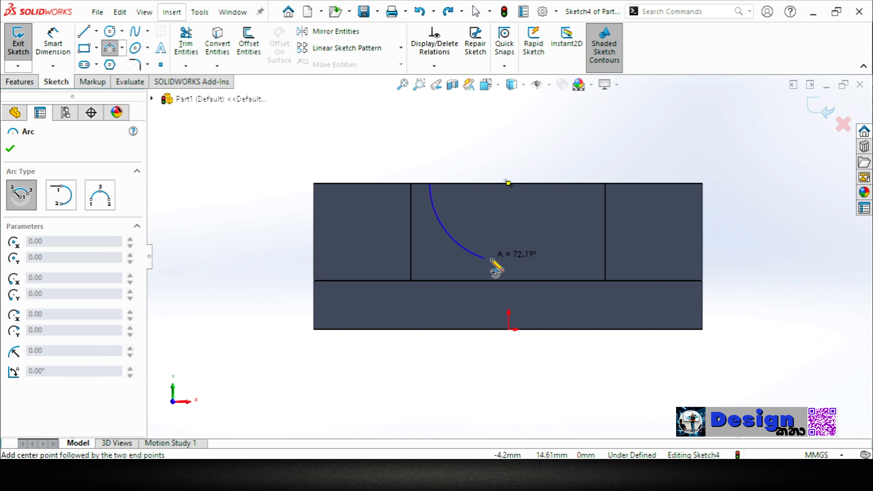
{"action": "left_click", "coordinate": [587, 184]}
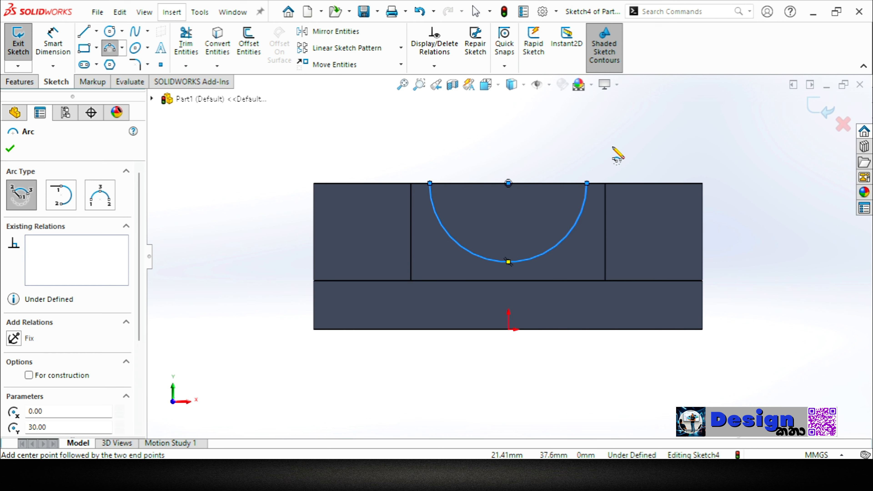
{"action": "key", "text": "Escape"}
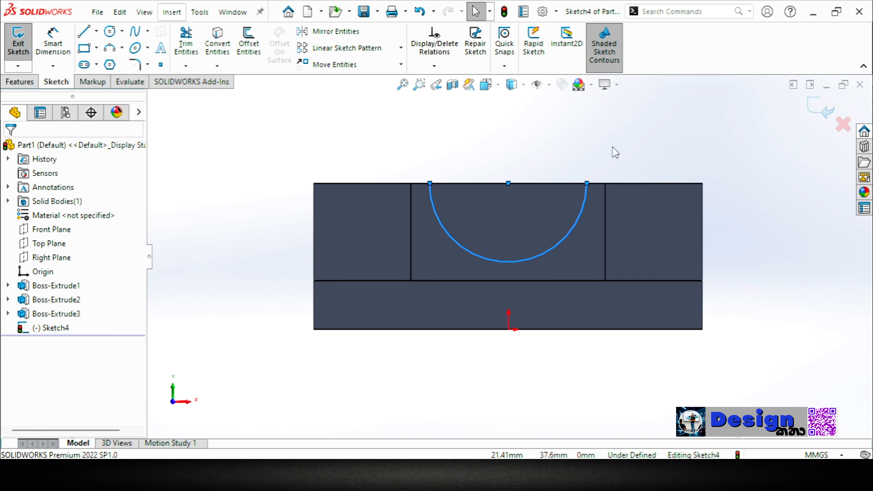
Close the semicircle with a horizontal line between its two endpoints along the block's top edge.
{"action": "left_click", "coordinate": [80, 33]}
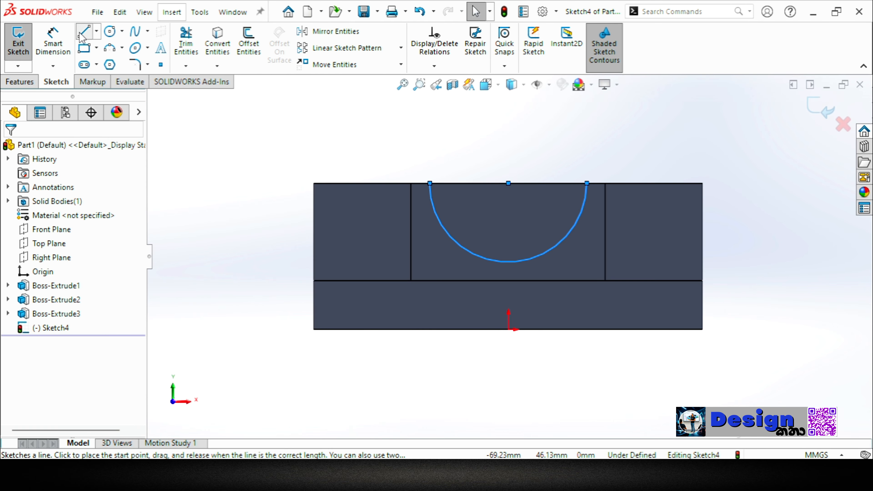
{"action": "left_click", "coordinate": [430, 184]}
{"action": "left_click", "coordinate": [587, 183]}
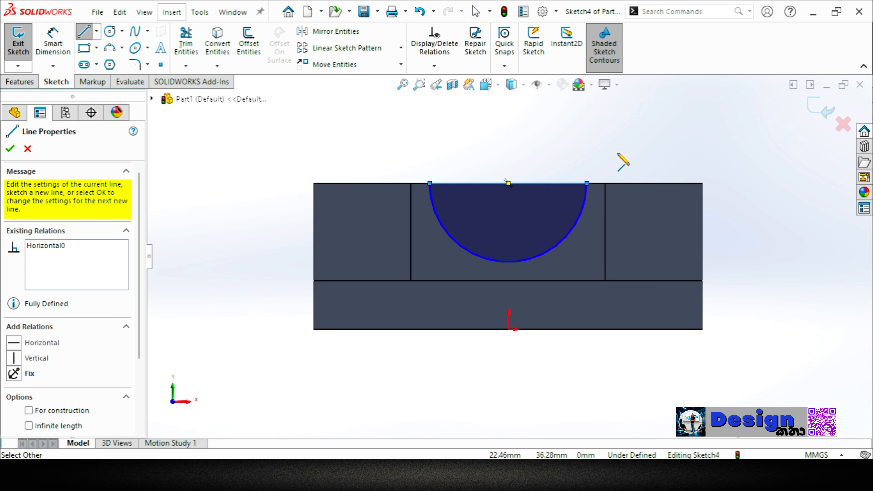
{"action": "key", "text": "Escape"}
{"action": "key", "text": "Escape"}
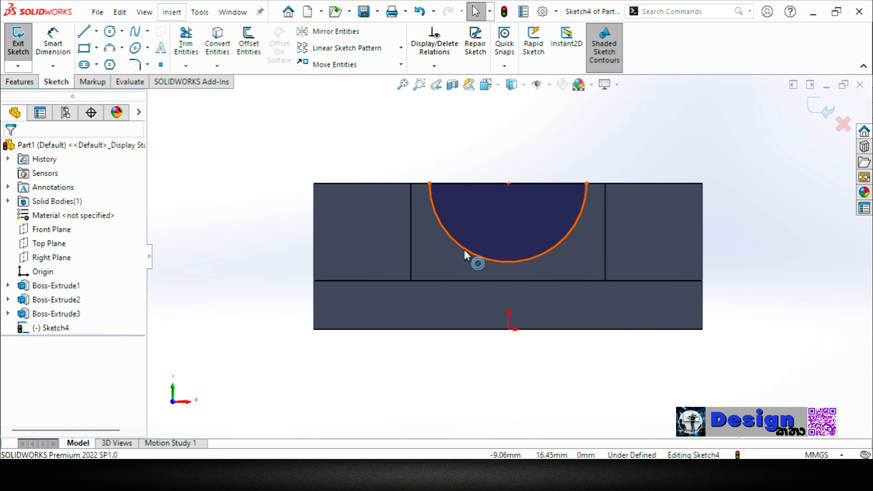
Stretch the semicircular arc slightly outward, then dimension its radius as 15 mm.
{"action": "left_click_drag", "start_coordinate": [478, 257], "coordinate": [506, 270]}
{"action": "left_click", "coordinate": [337, 152]}
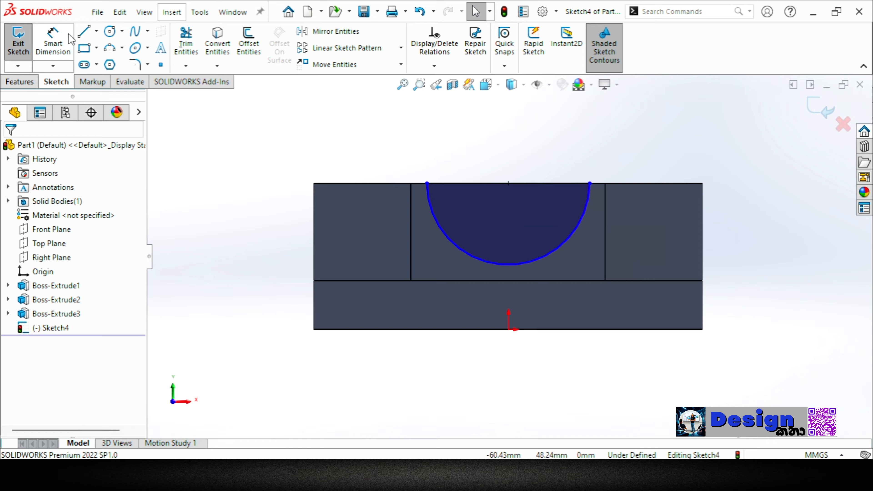
{"action": "left_click", "coordinate": [65, 40]}
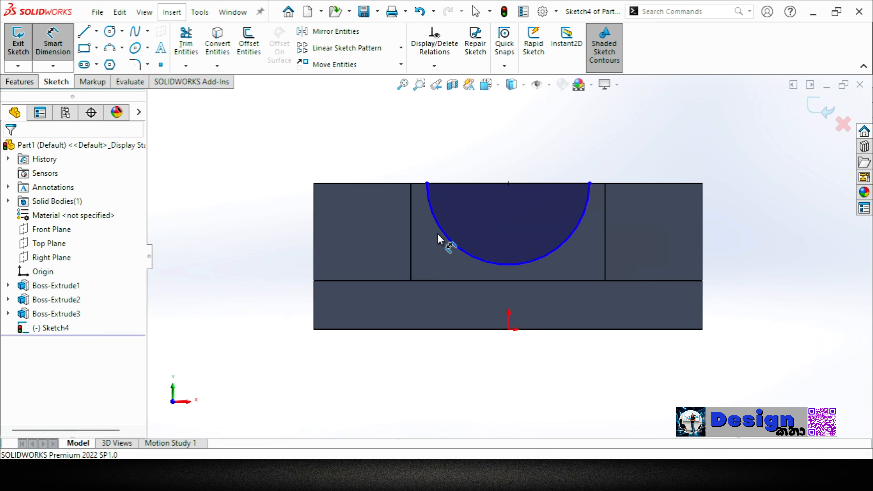
{"action": "left_click", "coordinate": [443, 236]}
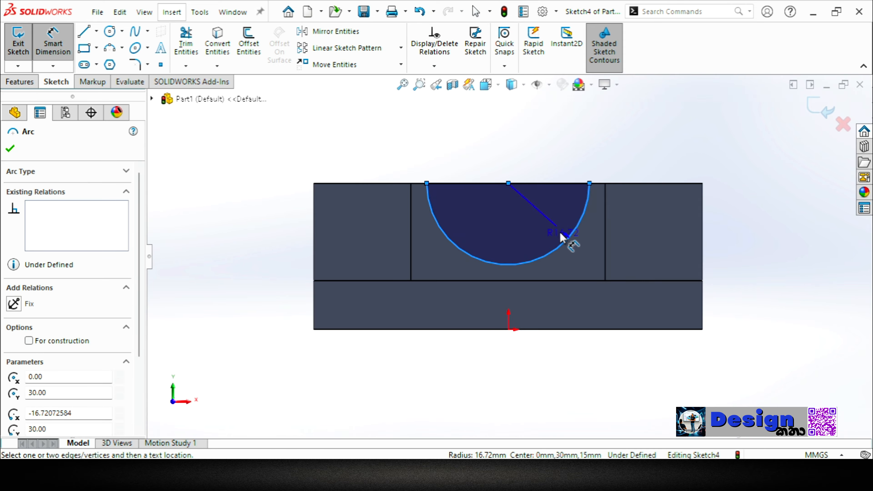
{"action": "left_click", "coordinate": [549, 231]}
{"action": "type", "text": "15"}
{"action": "key", "text": "Return"}
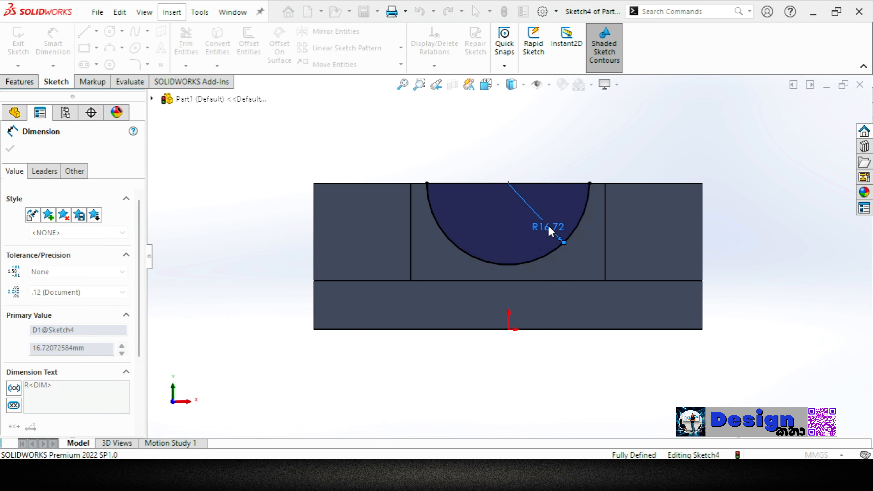
{"action": "left_click", "coordinate": [414, 162]}
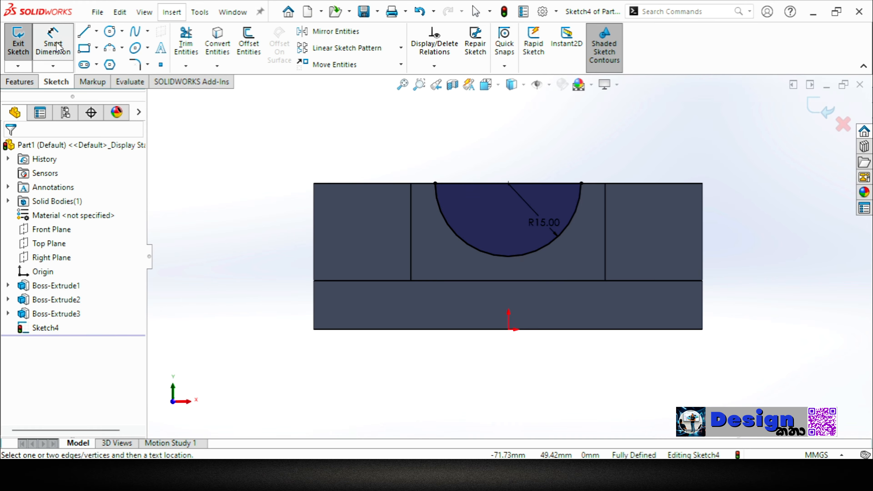
{"action": "key", "text": "Escape"}
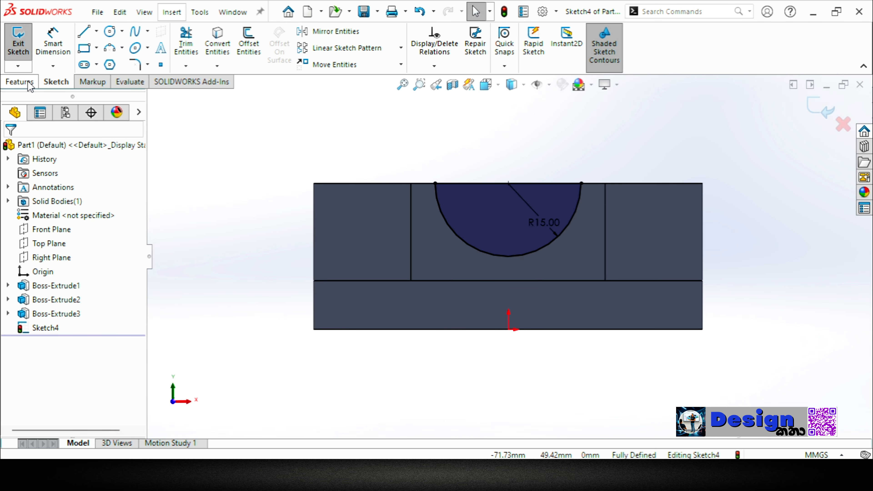
Cut the semicircular profile through the block and back wall with an Extruded Cut set to Through All.
{"action": "left_click", "coordinate": [29, 83]}
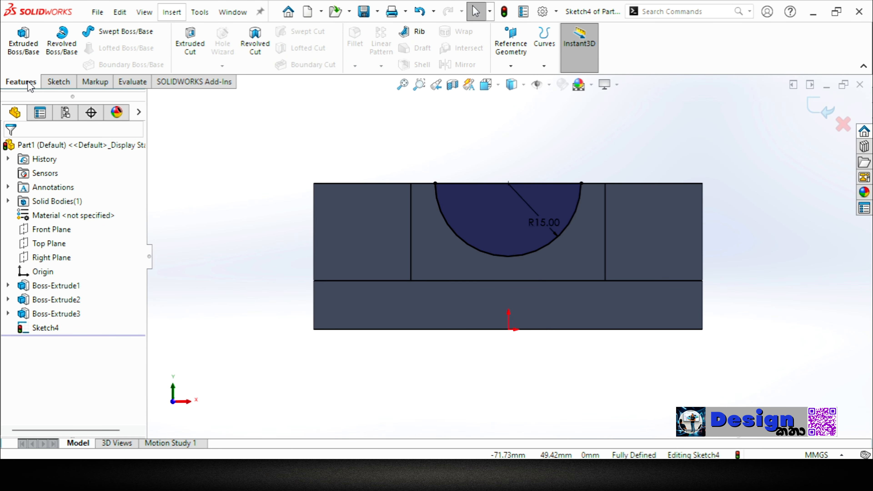
{"action": "left_click", "coordinate": [199, 53]}
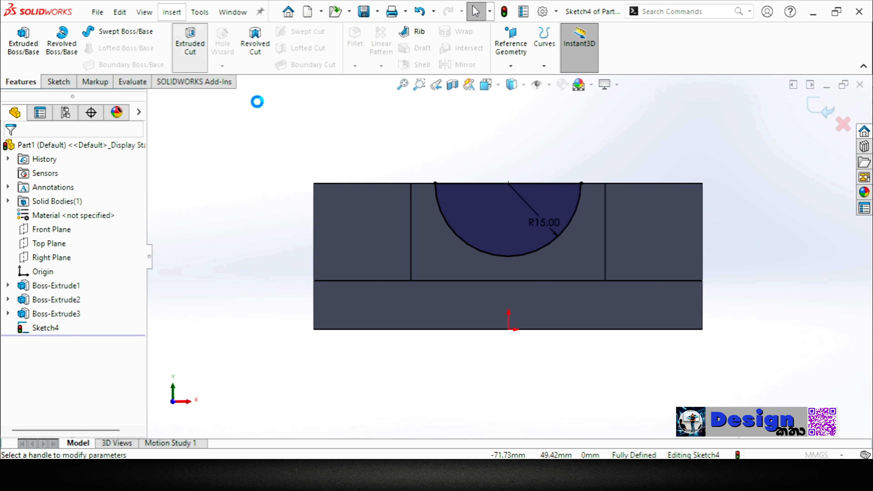
{"action": "left_click", "coordinate": [79, 227]}
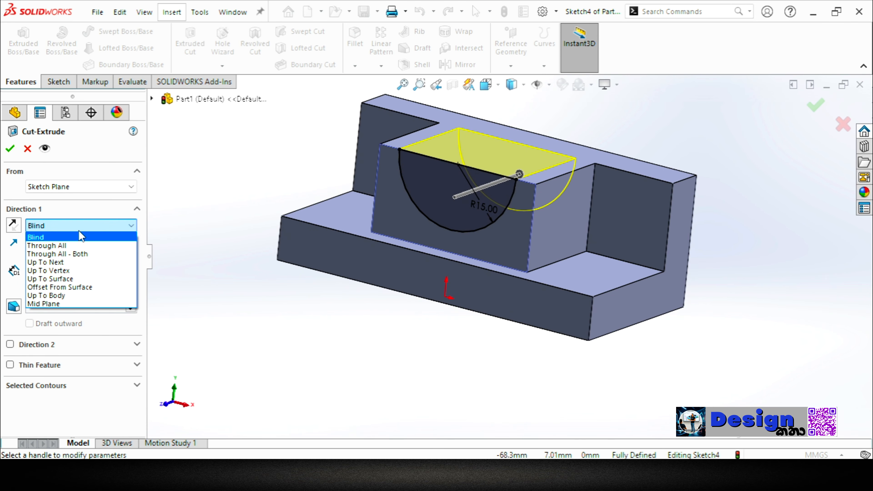
{"action": "left_click", "coordinate": [70, 230]}
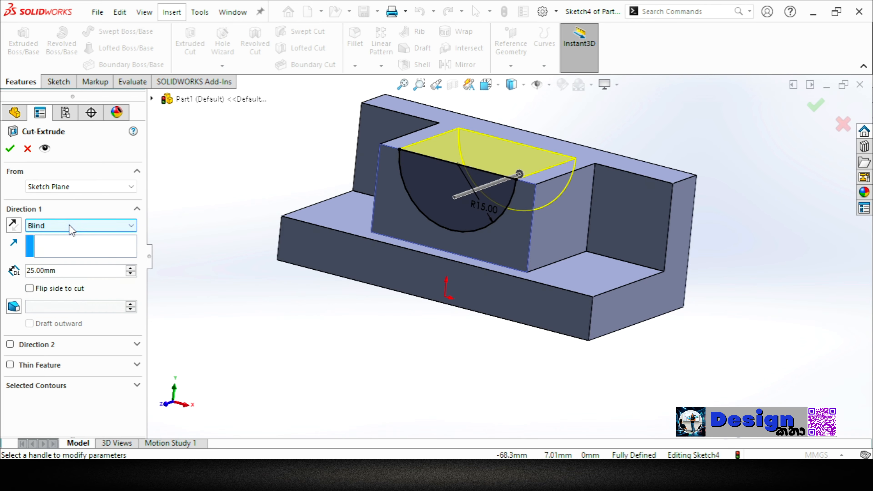
{"action": "left_click", "coordinate": [81, 227]}
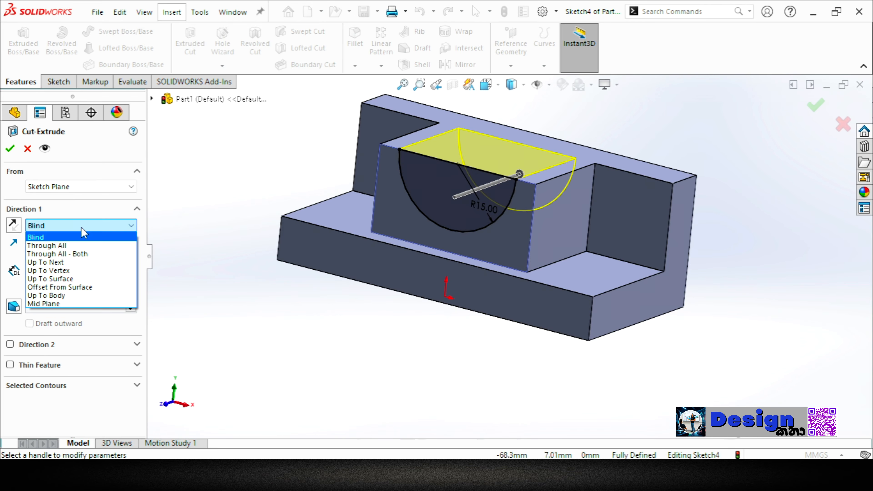
{"action": "left_click", "coordinate": [79, 247]}
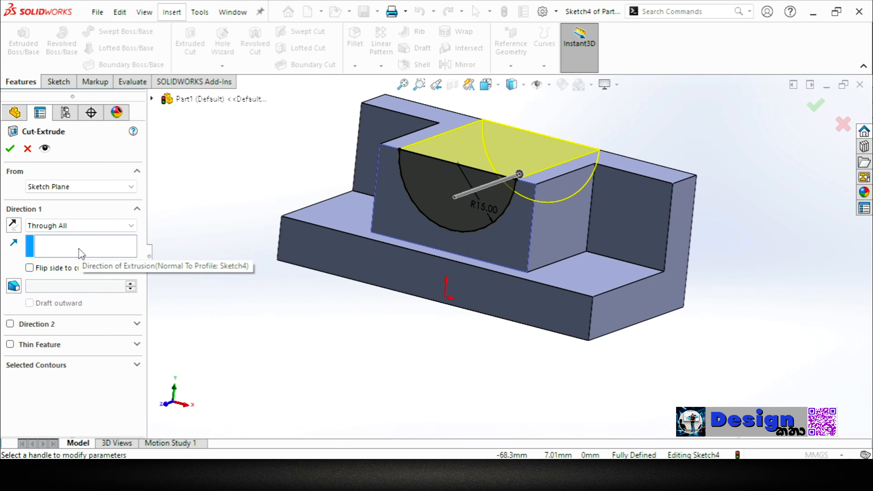
{"action": "left_click", "coordinate": [10, 149]}
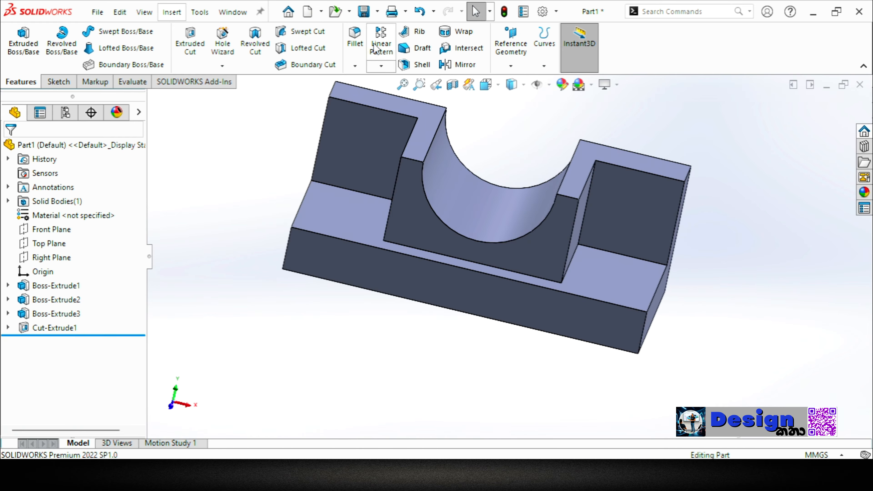
Fillet the base plate's two vertical front corner edges with a symmetric 10 mm radius.
{"action": "left_click", "coordinate": [354, 38]}
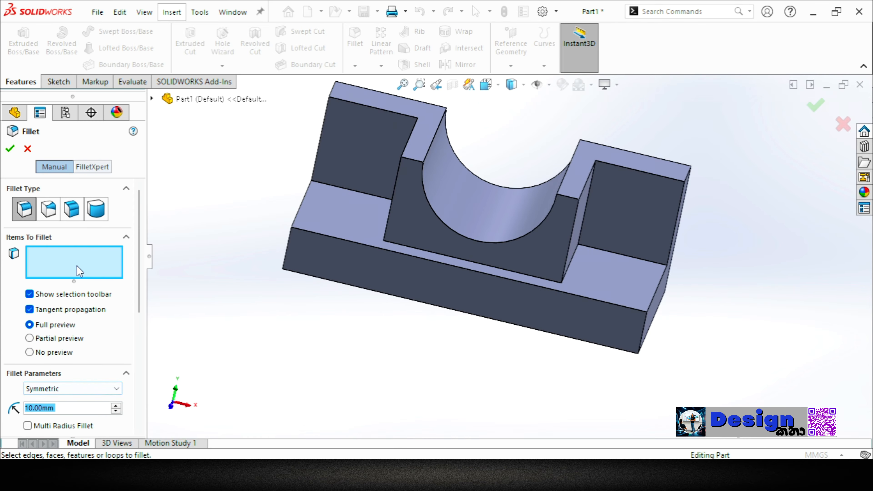
{"action": "middle_click_drag", "start_coordinate": [244, 273], "coordinate": [299, 269]}
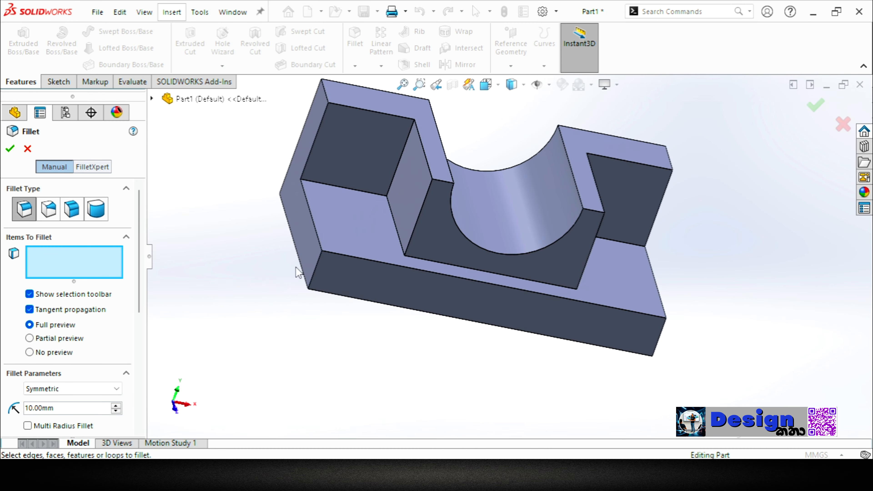
{"action": "left_click", "coordinate": [316, 269]}
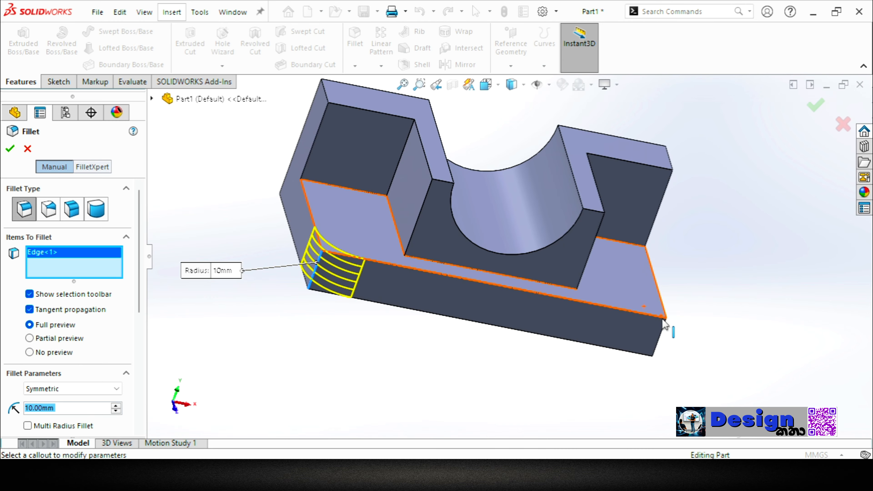
{"action": "left_click", "coordinate": [664, 334]}
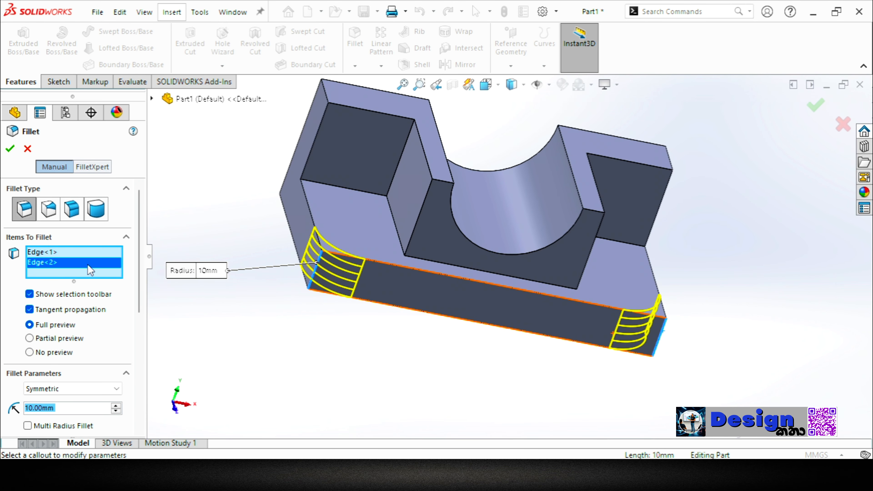
{"action": "left_click", "coordinate": [11, 150]}
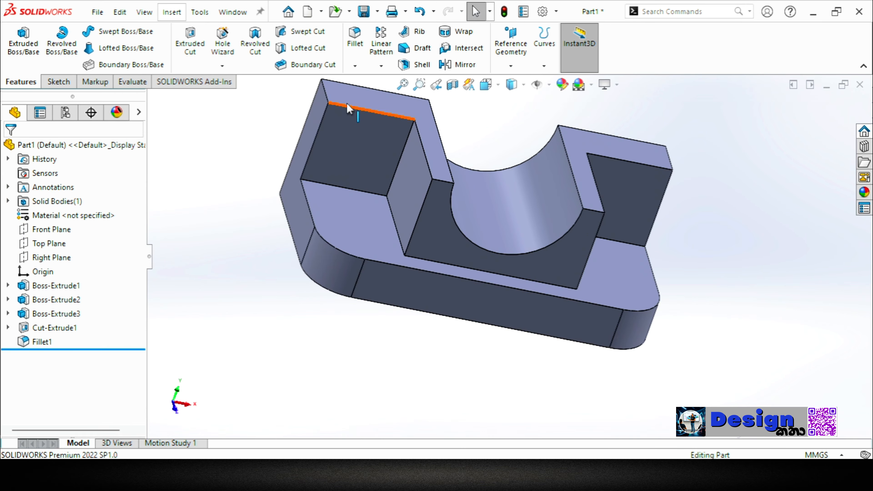
Fillet the back wall's two upper outer corner edges with a symmetric 8 mm radius.
{"action": "left_click", "coordinate": [355, 38]}
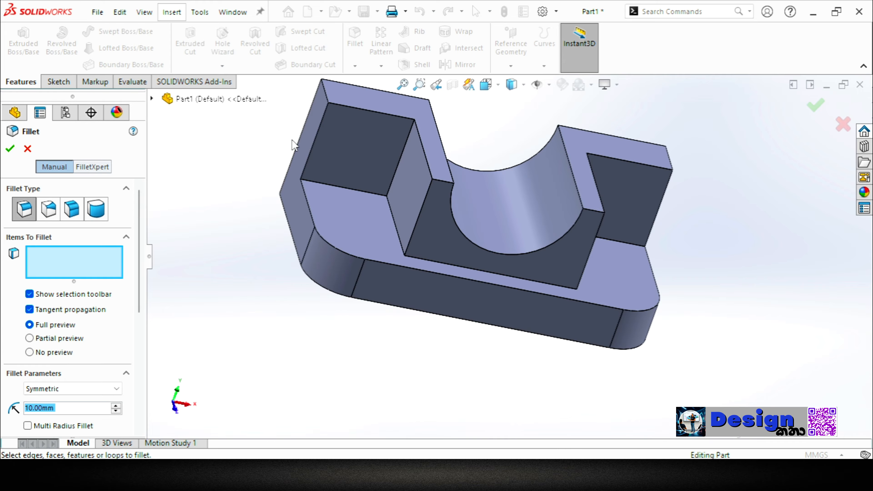
{"action": "left_click", "coordinate": [326, 98]}
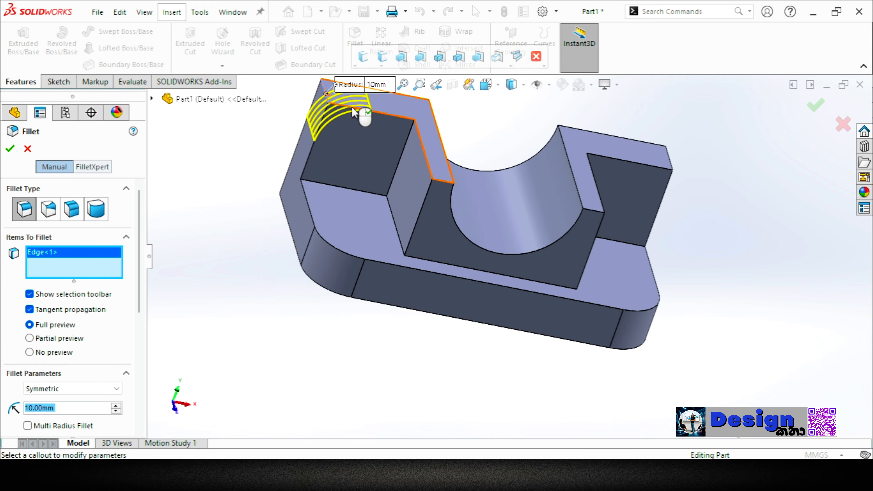
{"action": "left_click", "coordinate": [671, 164]}
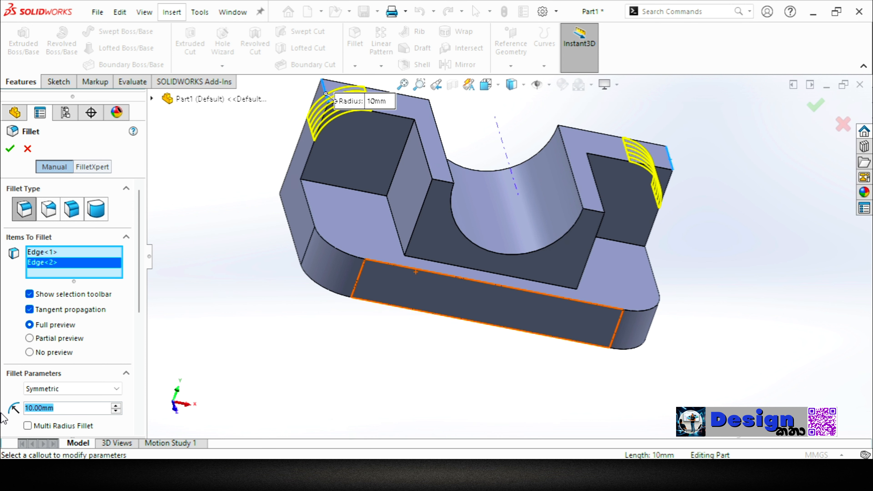
{"action": "type", "text": "8"}
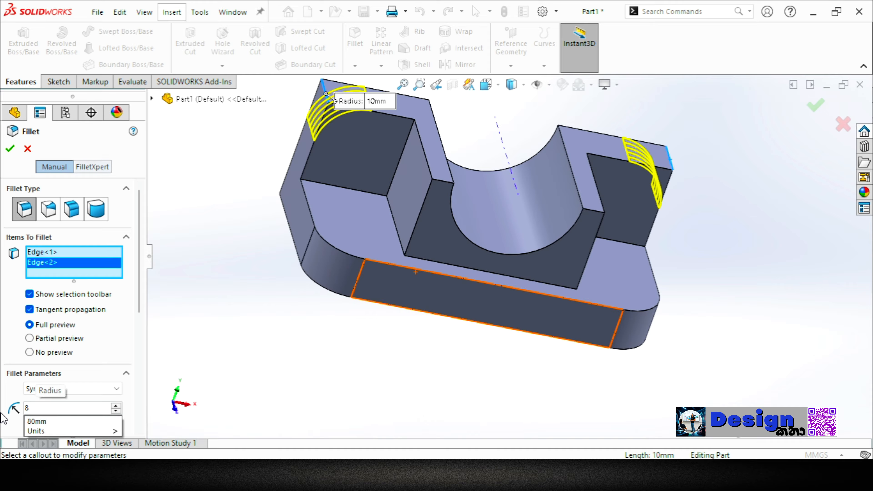
{"action": "key", "text": "Return"}
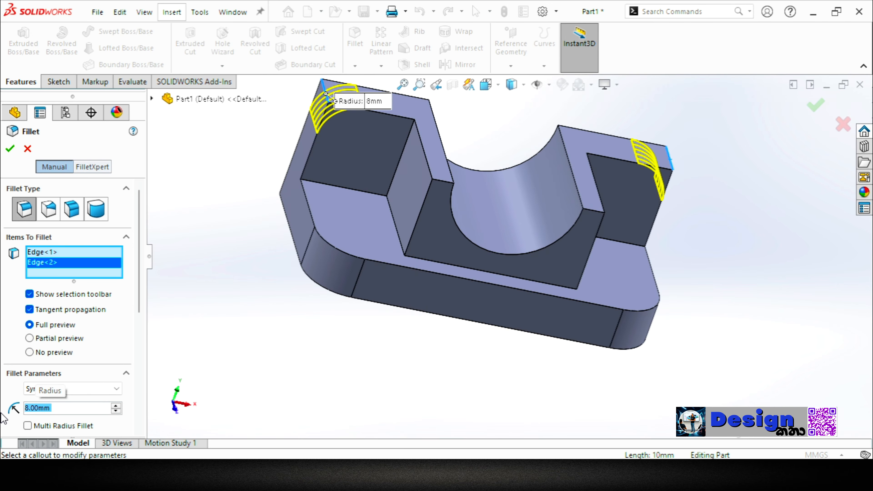
{"action": "left_click", "coordinate": [10, 149]}
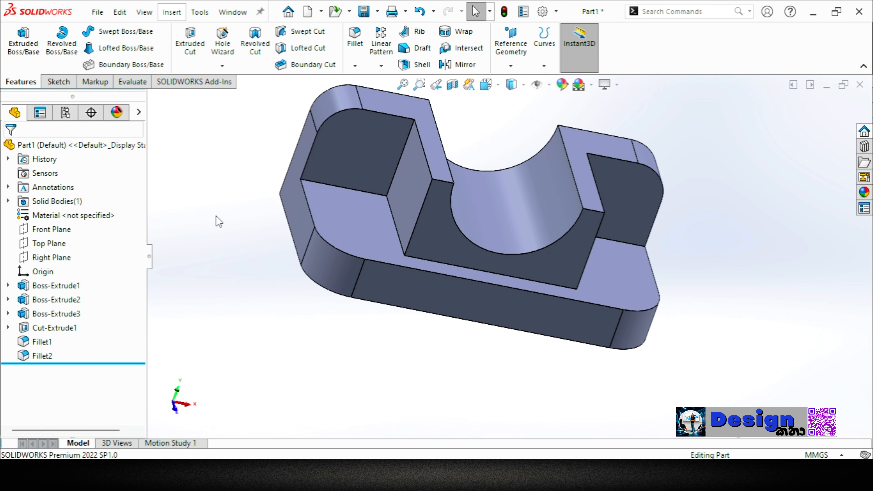
Start a Hole Wizard feature in isometric view, using the plain Hole type and the ANSI Metric standard.
{"action": "key", "text": "ctrl+7"}
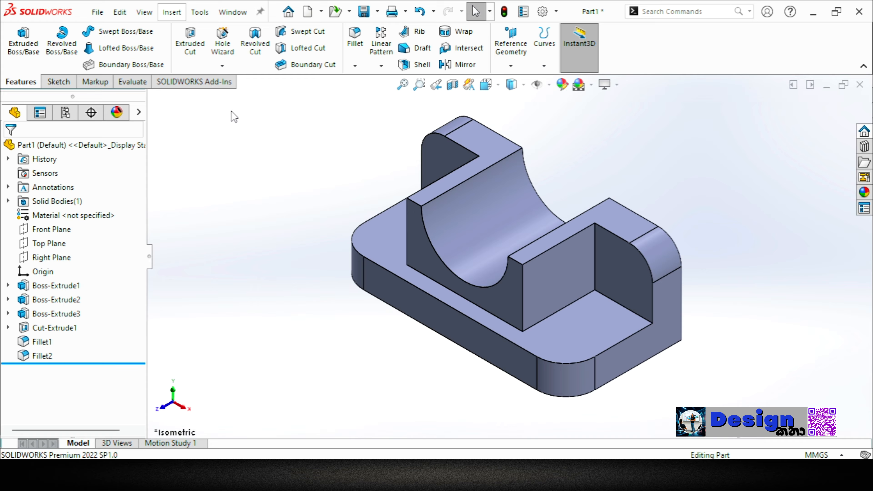
{"action": "left_click", "coordinate": [223, 43]}
{"action": "scroll", "coordinate": [139, 223], "scroll_direction": "down", "scroll_amount": 1}
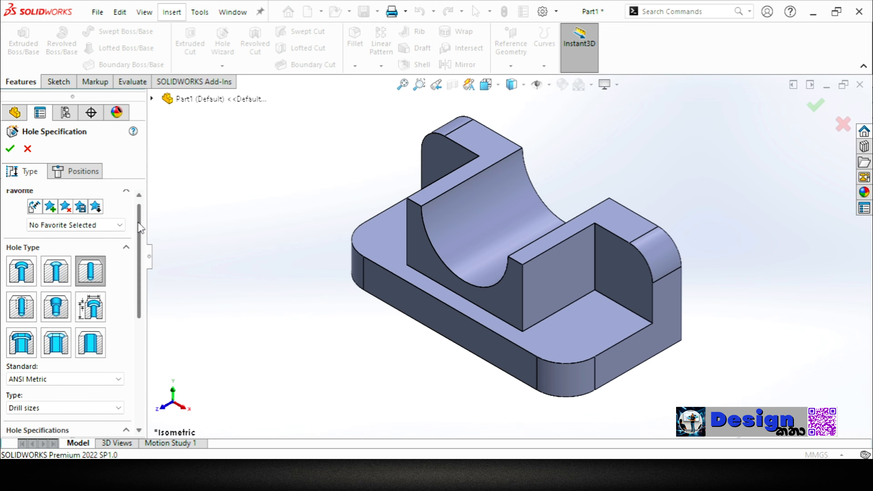
{"action": "scroll", "coordinate": [138, 223], "scroll_direction": "down", "scroll_amount": 1}
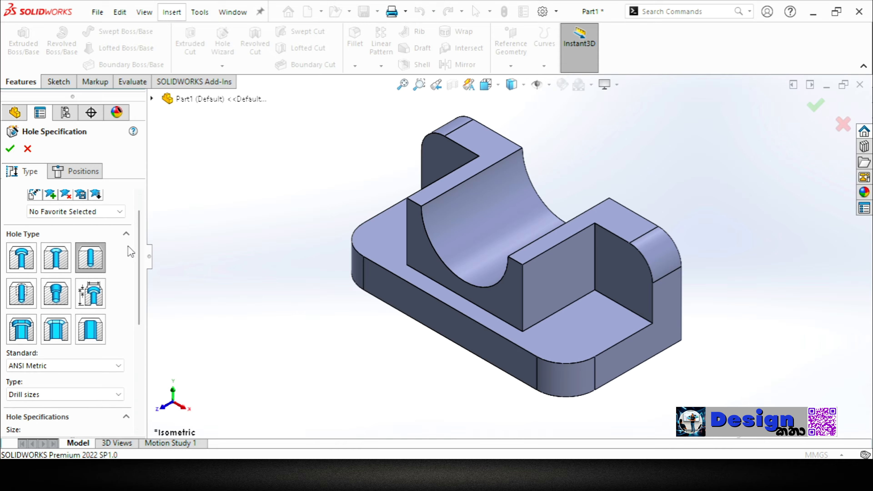
{"action": "scroll", "coordinate": [139, 258], "scroll_direction": "down", "scroll_amount": 2}
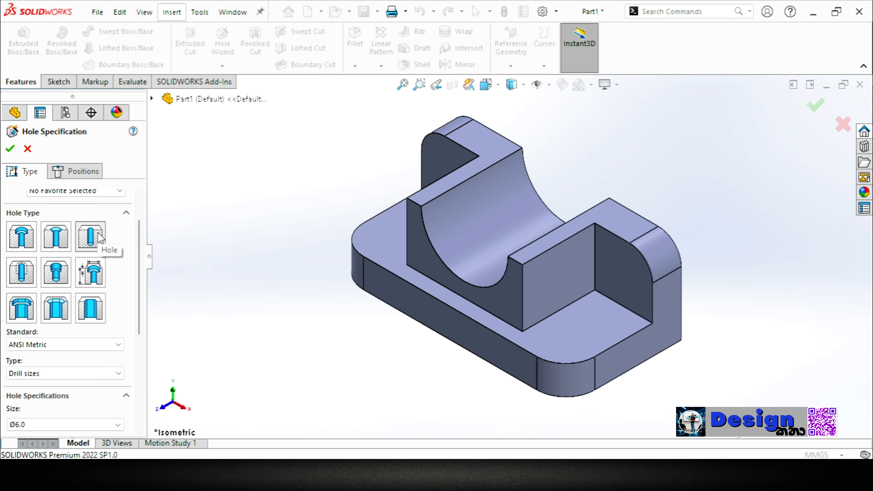
{"action": "scroll", "coordinate": [136, 289], "scroll_direction": "down", "scroll_amount": 4}
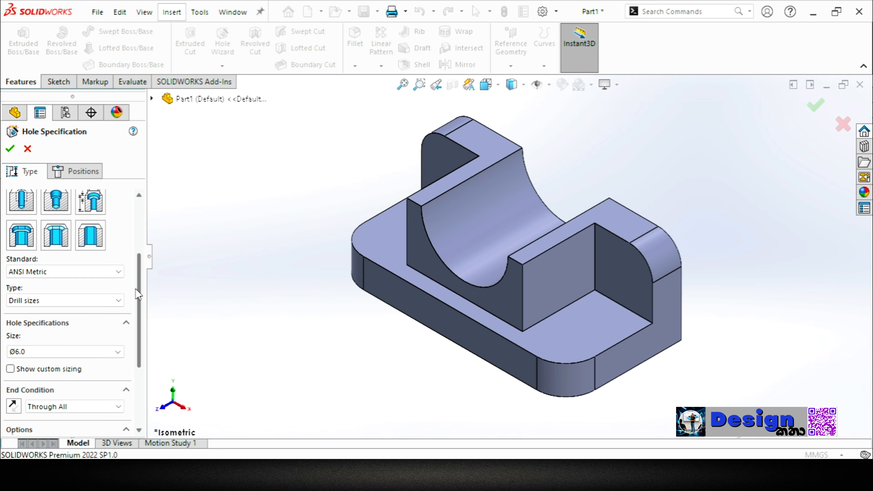
{"action": "left_click", "coordinate": [65, 272]}
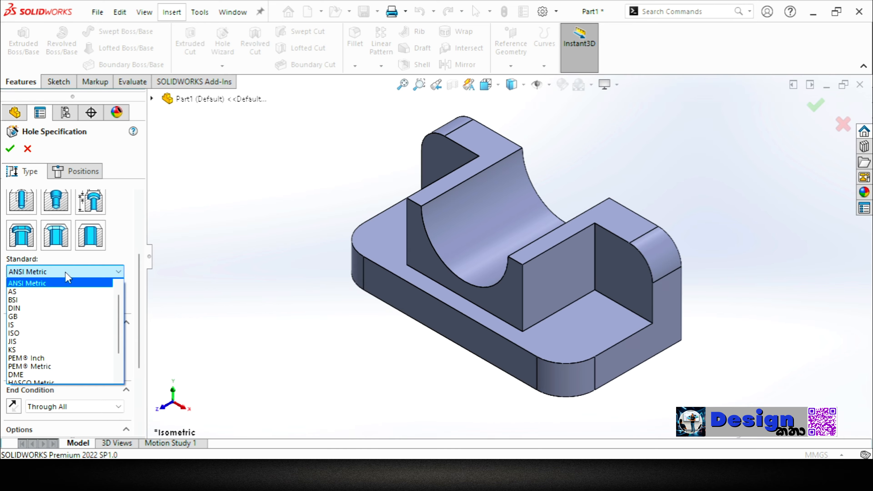
{"action": "scroll", "coordinate": [60, 284], "scroll_direction": "up", "scroll_amount": 1}
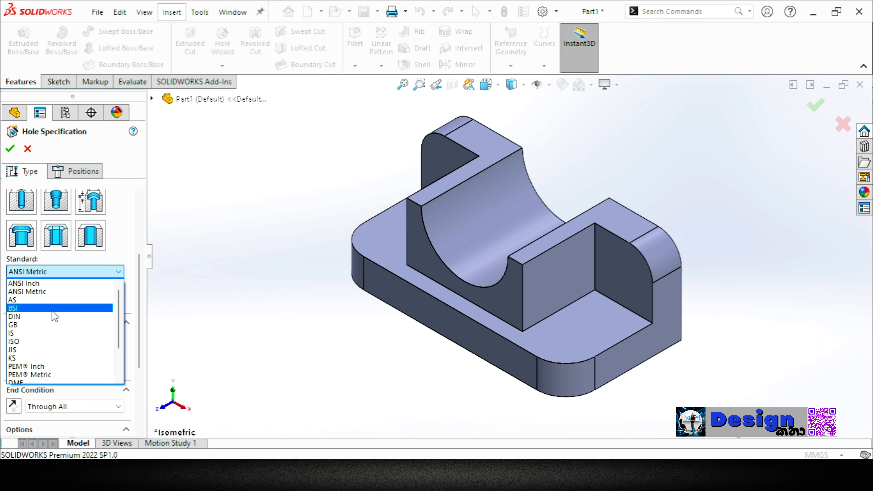
{"action": "scroll", "coordinate": [46, 338], "scroll_direction": "down", "scroll_amount": 3}
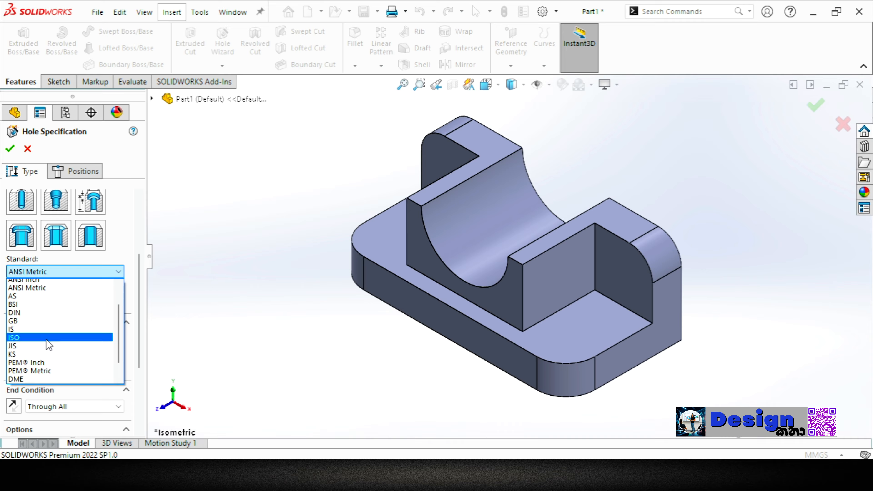
{"action": "scroll", "coordinate": [46, 338], "scroll_direction": "up", "scroll_amount": 2}
{"action": "scroll", "coordinate": [48, 340], "scroll_direction": "up", "scroll_amount": 1}
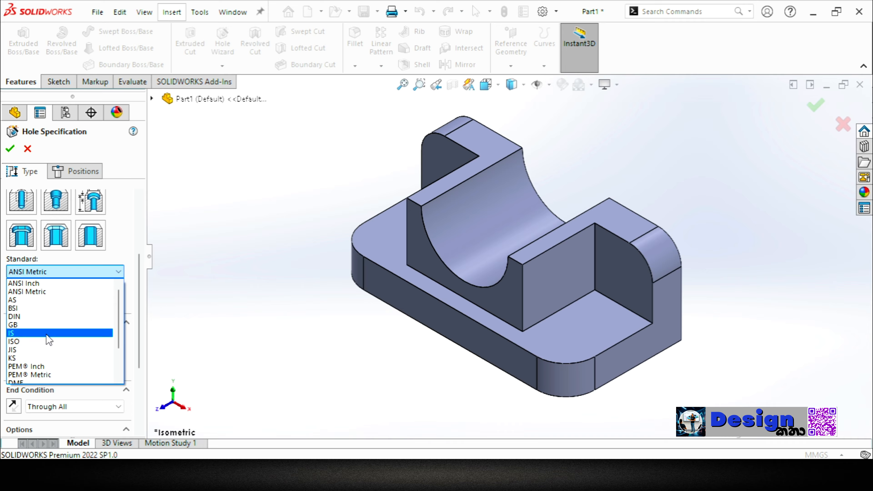
{"action": "left_click", "coordinate": [49, 291]}
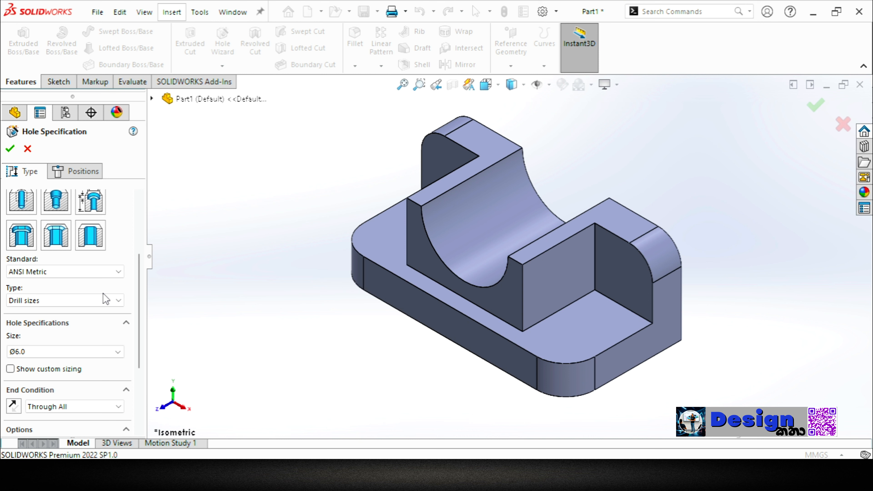
Set the drilled hole's size to Ø10.0.
{"action": "scroll", "coordinate": [141, 286], "scroll_direction": "up", "scroll_amount": 2}
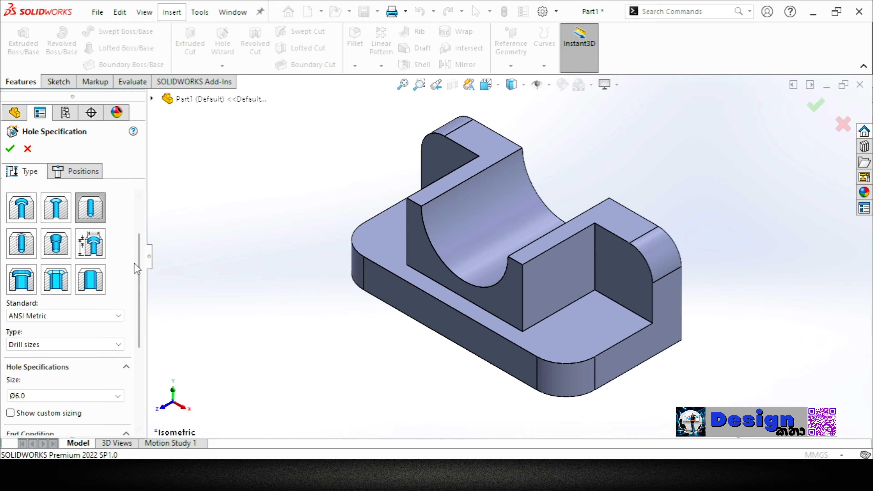
{"action": "left_click_drag", "start_coordinate": [139, 264], "coordinate": [139, 286]}
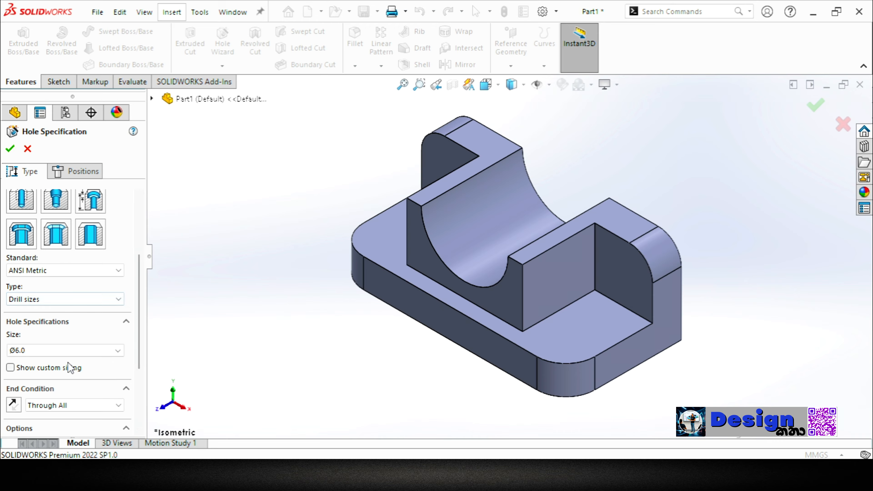
{"action": "left_click", "coordinate": [63, 350]}
{"action": "scroll", "coordinate": [54, 403], "scroll_direction": "down", "scroll_amount": 10}
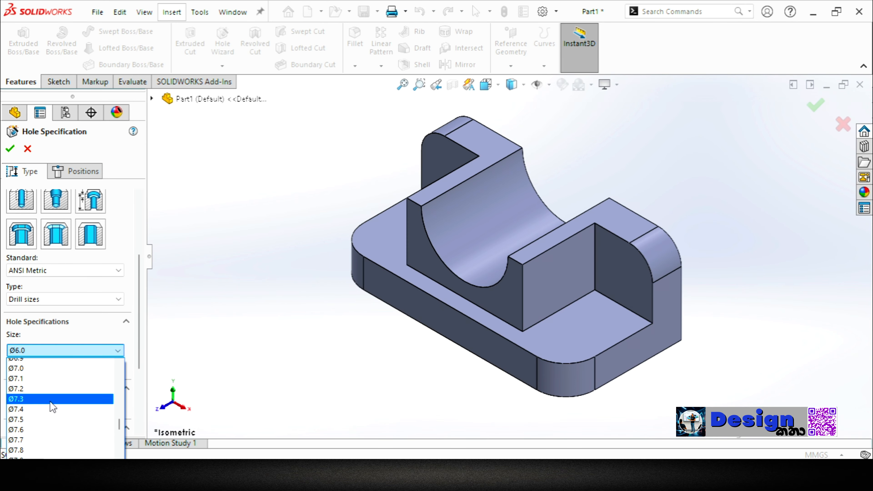
{"action": "scroll", "coordinate": [51, 406], "scroll_direction": "down", "scroll_amount": 1}
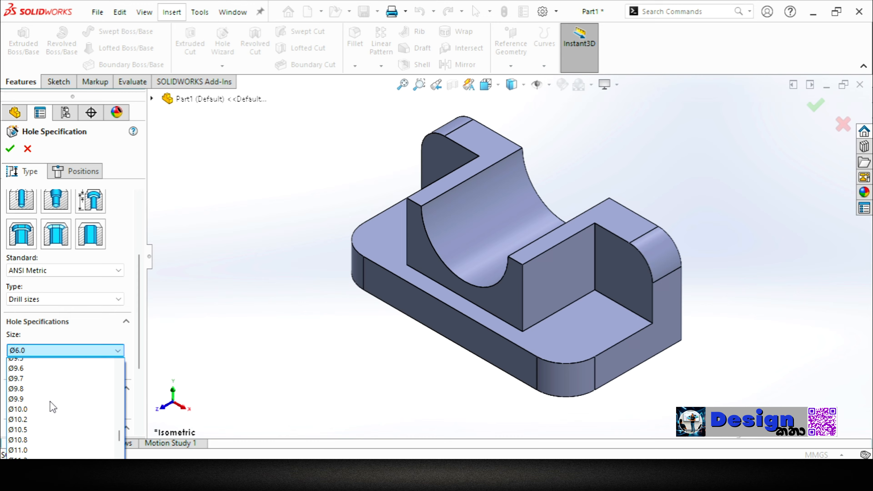
{"action": "left_click", "coordinate": [51, 408]}
{"action": "left_click_drag", "start_coordinate": [140, 333], "coordinate": [135, 367]}
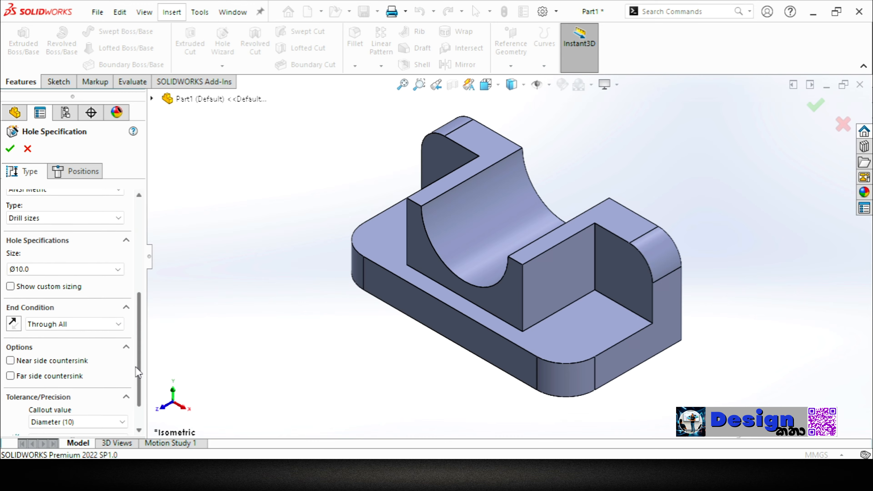
Review the hole specification's custom sizing, end condition, countersink options and tolerance settings.
{"action": "left_click", "coordinate": [29, 283]}
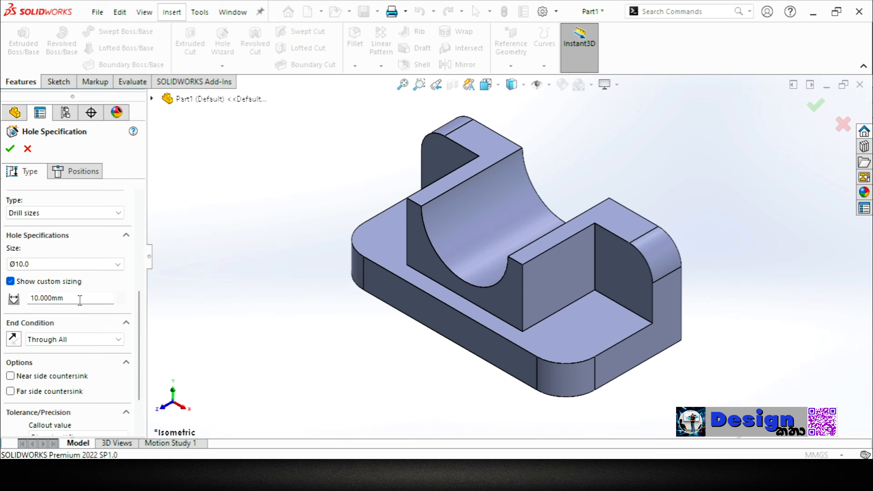
{"action": "left_click", "coordinate": [46, 285]}
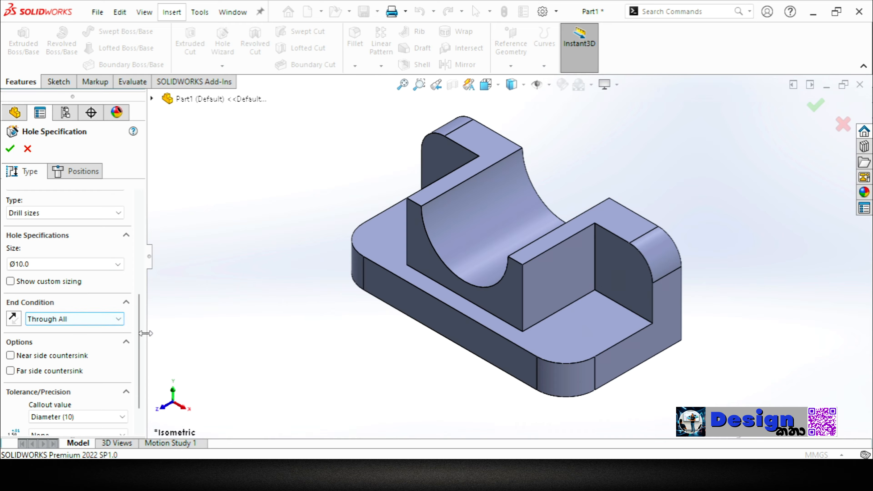
{"action": "scroll", "coordinate": [140, 346], "scroll_direction": "down", "scroll_amount": 2}
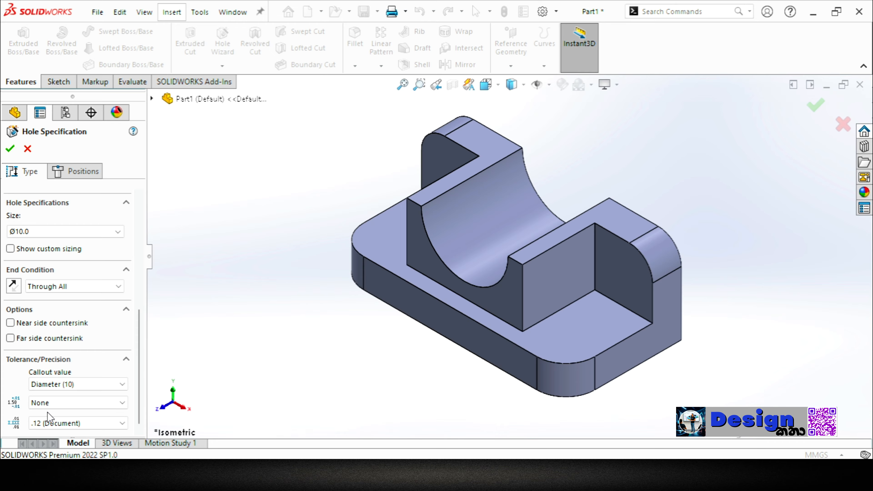
{"action": "left_click_drag", "start_coordinate": [137, 391], "coordinate": [138, 391]}
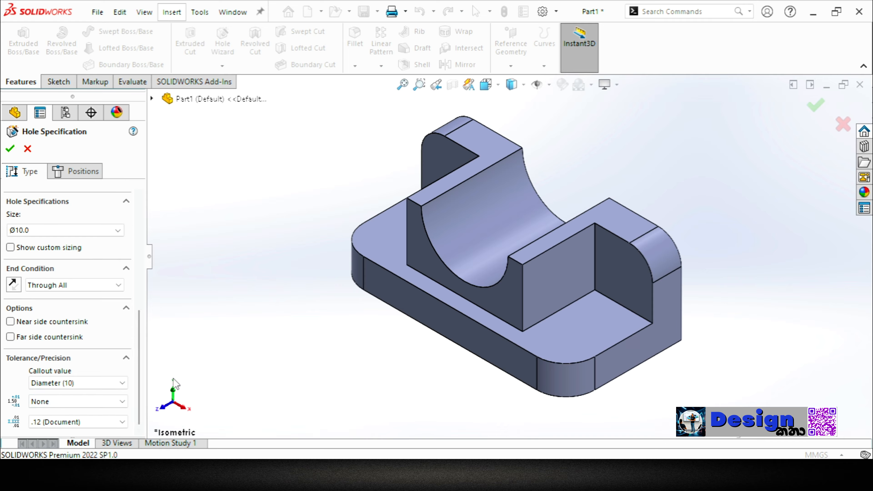
{"action": "left_click_drag", "start_coordinate": [141, 357], "coordinate": [141, 320]}
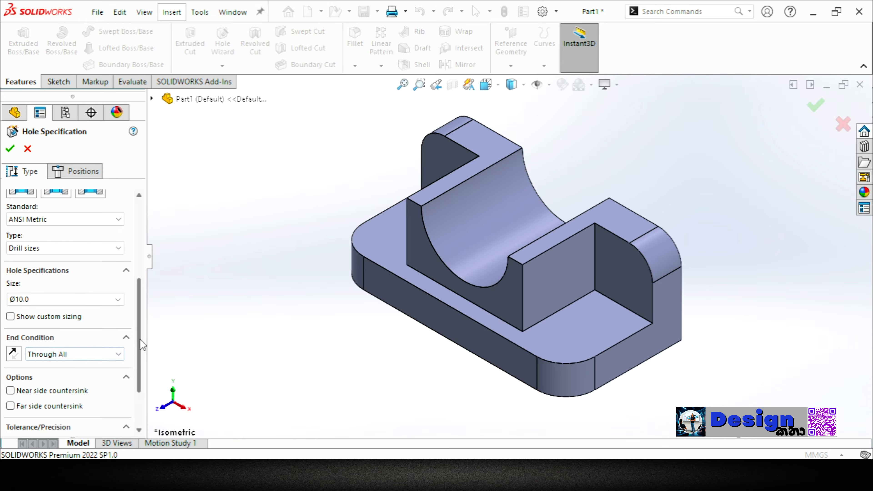
{"action": "left_click_drag", "start_coordinate": [140, 339], "coordinate": [143, 250]}
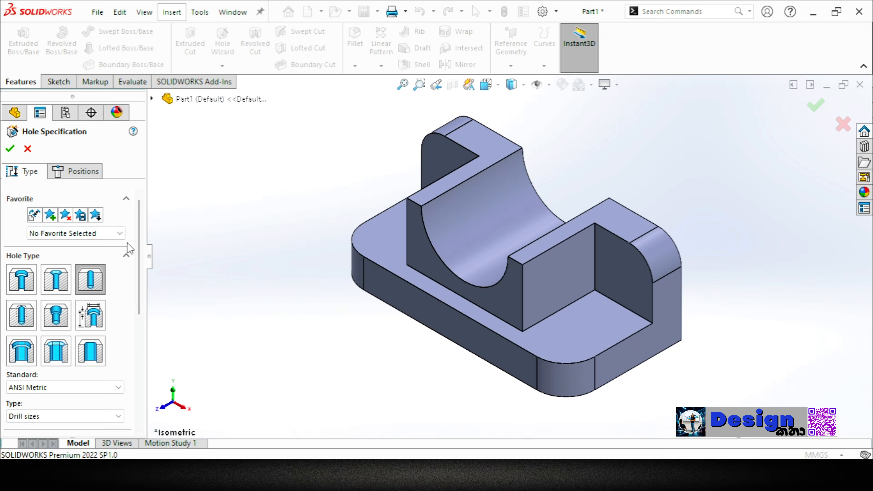
{"action": "left_click_drag", "start_coordinate": [138, 282], "coordinate": [141, 332]}
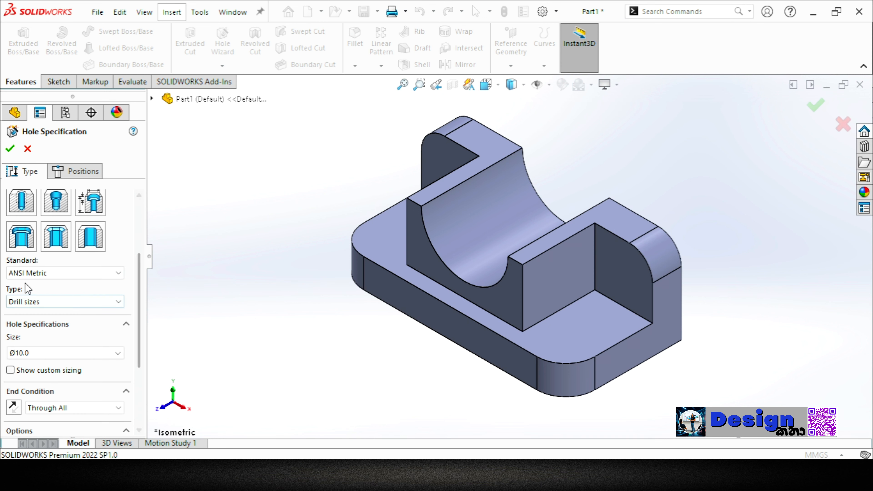
Choose Drill sizes as the hole specification's type.
{"action": "left_click", "coordinate": [61, 302]}
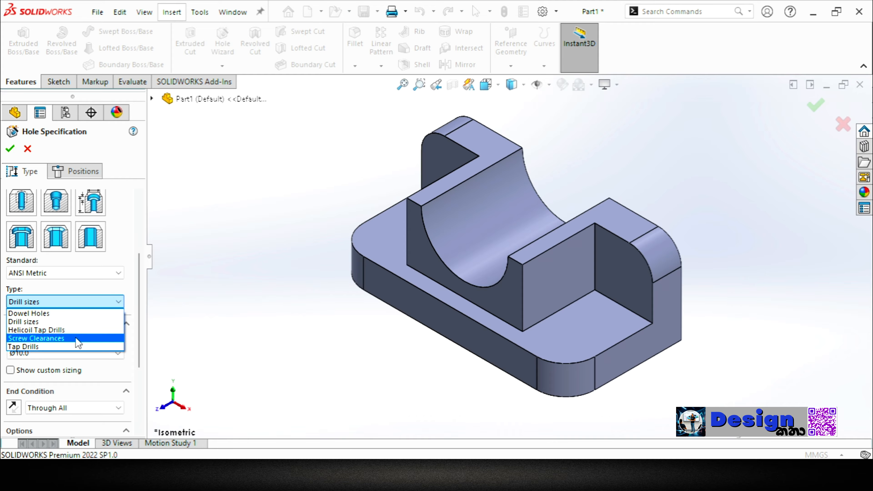
{"action": "left_click", "coordinate": [80, 322]}
{"action": "scroll", "coordinate": [136, 344], "scroll_direction": "down", "scroll_amount": 2}
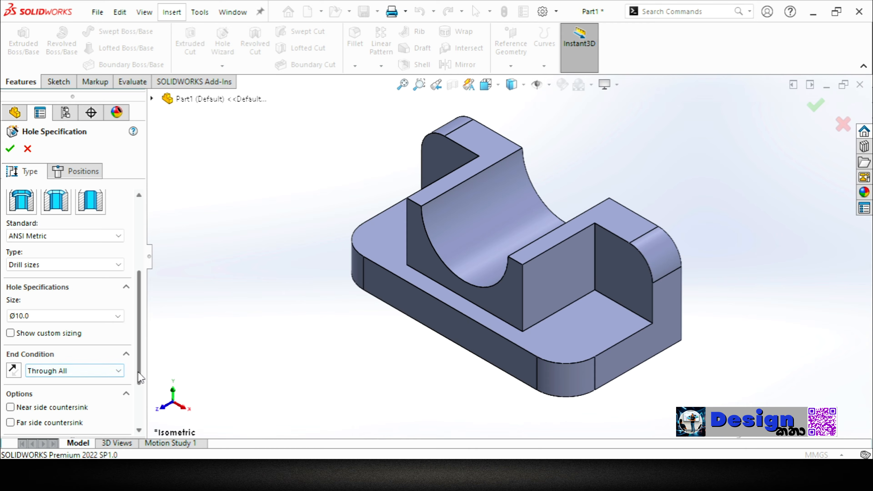
{"action": "mouse_move", "coordinate": [138, 372]}
{"action": "left_mouse_down"}
{"action": "mouse_move", "coordinate": [137, 386]}
{"action": "mouse_move", "coordinate": [136, 370]}
{"action": "left_mouse_up"}
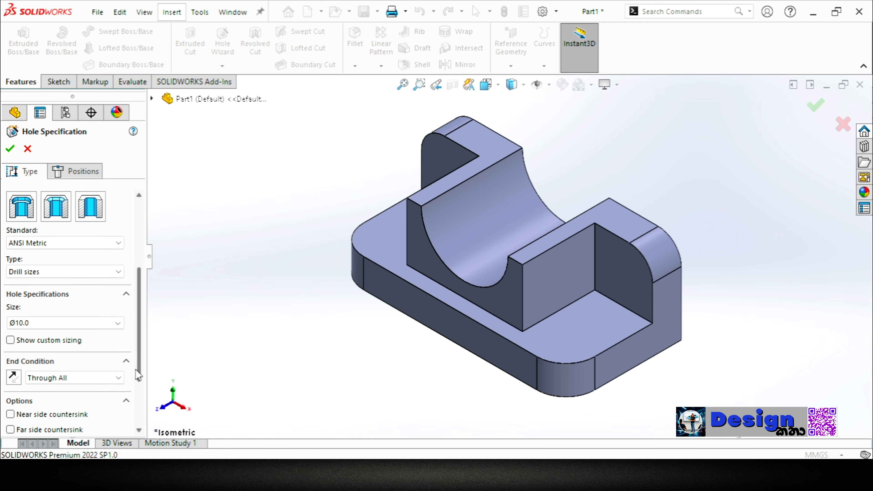
Place two Ø10.0 holes on the base plate's top face at the centres of the front corner fillets and finish the feature.
{"action": "left_click", "coordinate": [78, 174]}
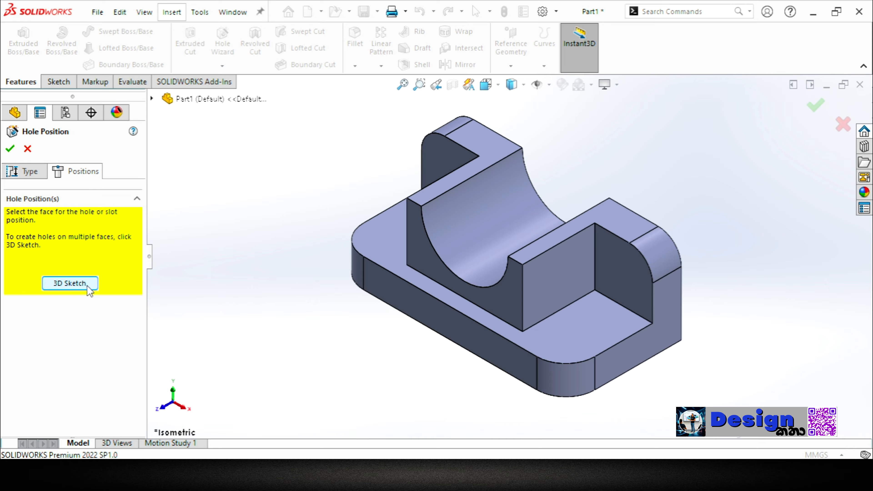
{"action": "left_click", "coordinate": [380, 242]}
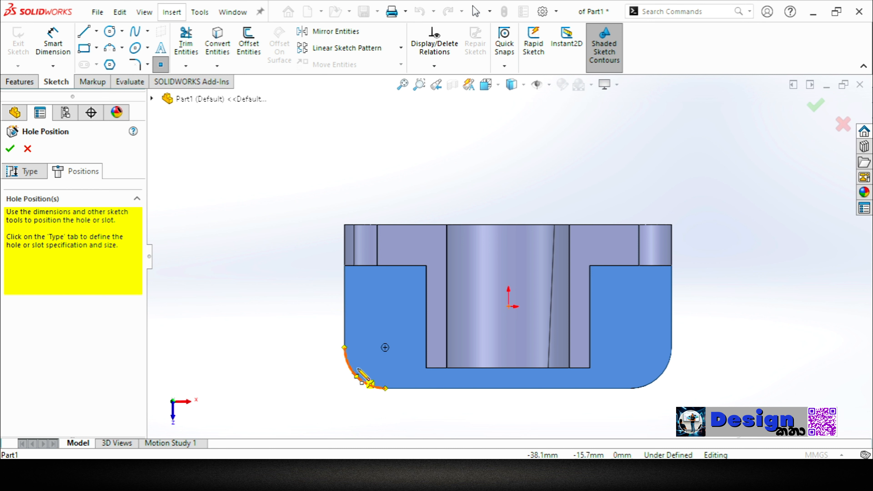
{"action": "left_click", "coordinate": [385, 348]}
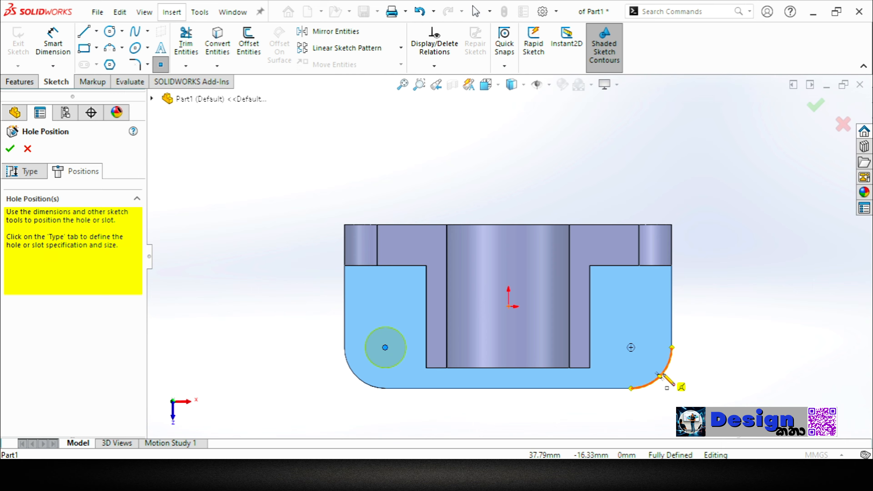
{"action": "left_click", "coordinate": [632, 348]}
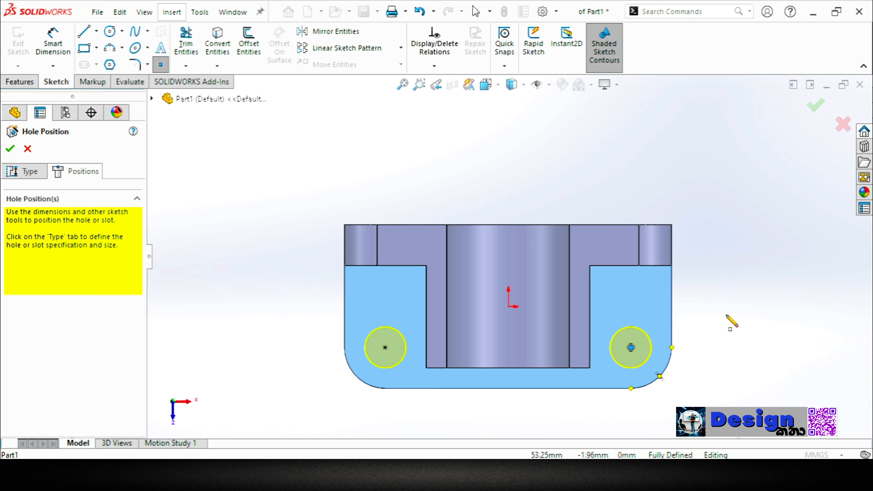
{"action": "key", "text": "Escape"}
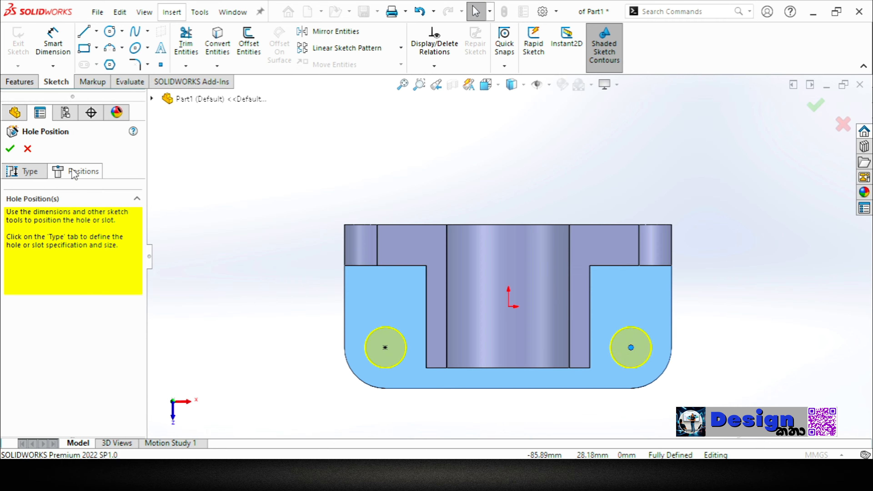
{"action": "left_click", "coordinate": [10, 148]}
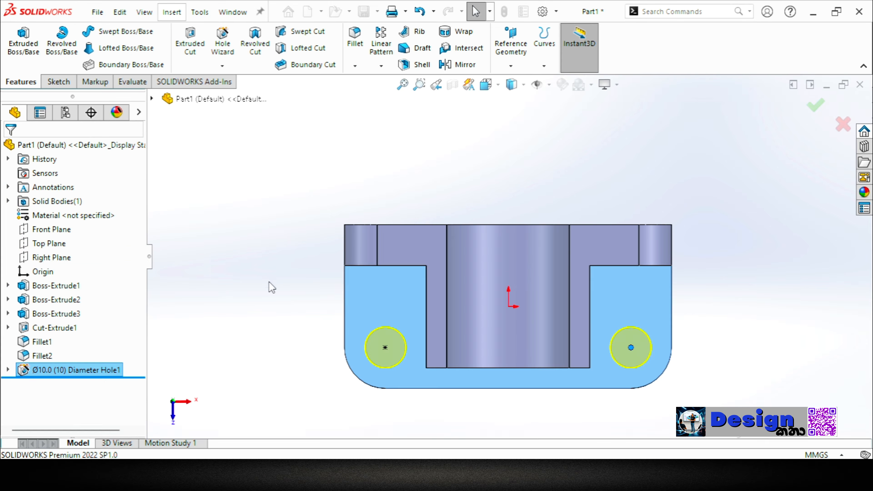
Start another Hole Wizard feature and set the drilled hole's size to Ø8.0.
{"action": "middle_click_drag", "start_coordinate": [303, 359], "coordinate": [297, 267]}
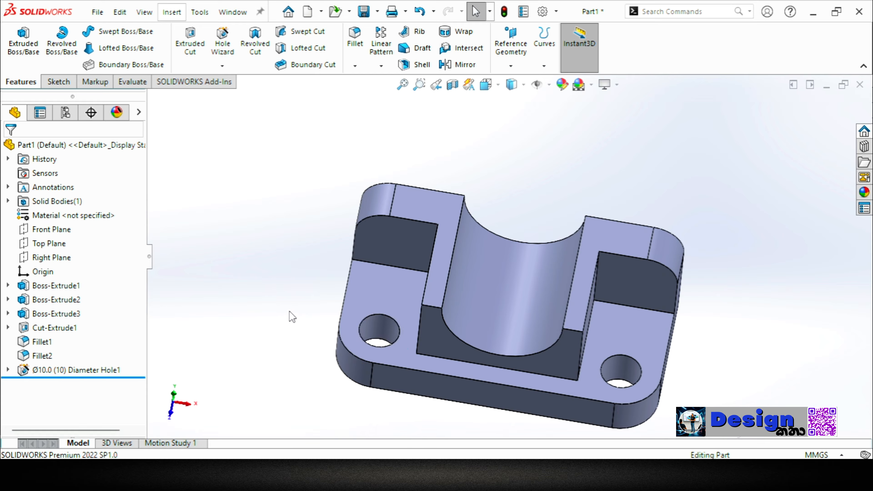
{"action": "left_click", "coordinate": [223, 41]}
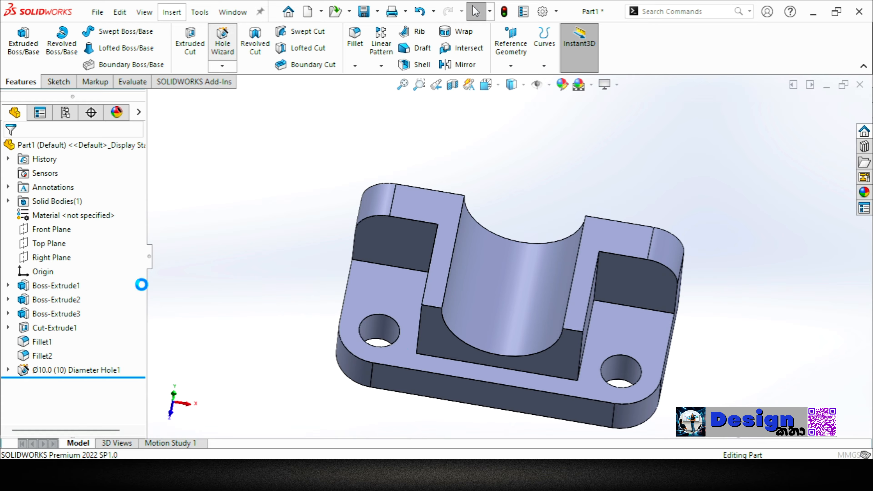
{"action": "scroll", "coordinate": [133, 324], "scroll_direction": "down", "scroll_amount": 5}
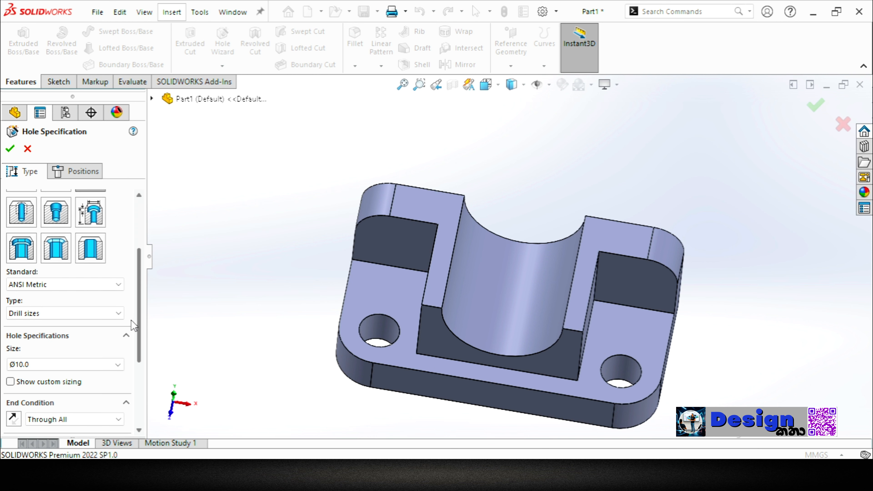
{"action": "left_click", "coordinate": [41, 366]}
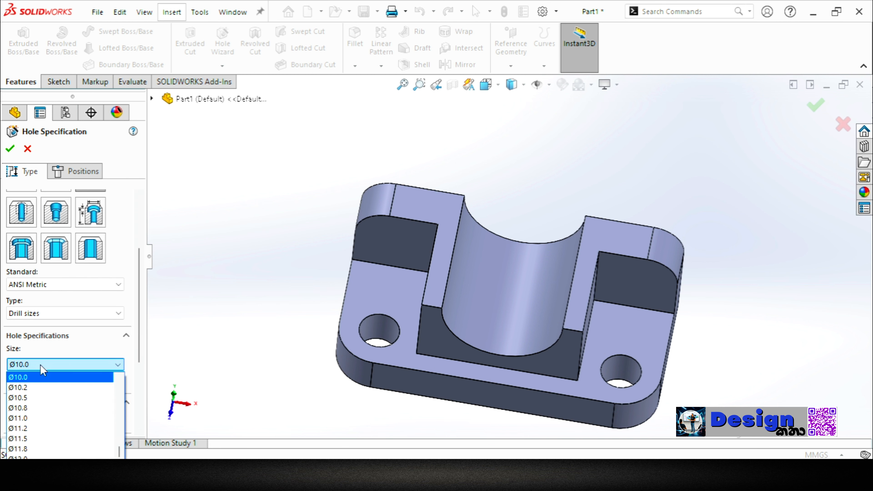
{"action": "scroll", "coordinate": [53, 410], "scroll_direction": "up", "scroll_amount": 2}
{"action": "scroll", "coordinate": [53, 407], "scroll_direction": "up", "scroll_amount": 4}
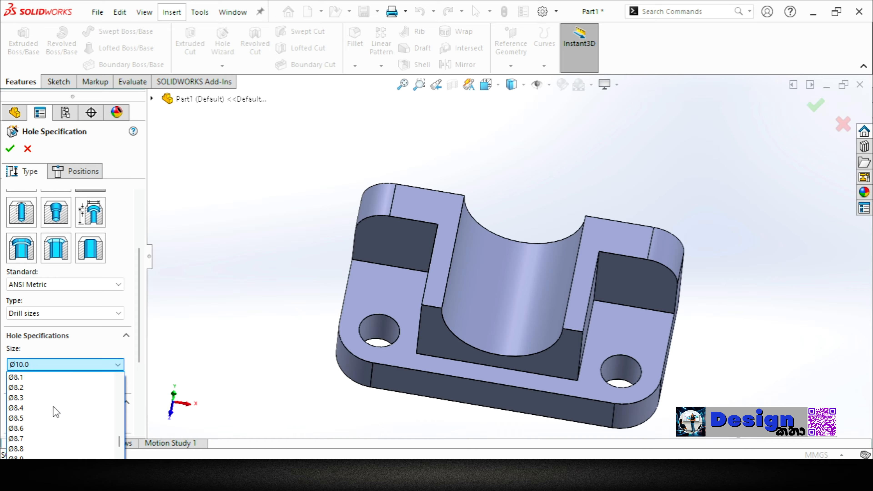
{"action": "scroll", "coordinate": [54, 406], "scroll_direction": "up", "scroll_amount": 1}
{"action": "left_click", "coordinate": [47, 387]}
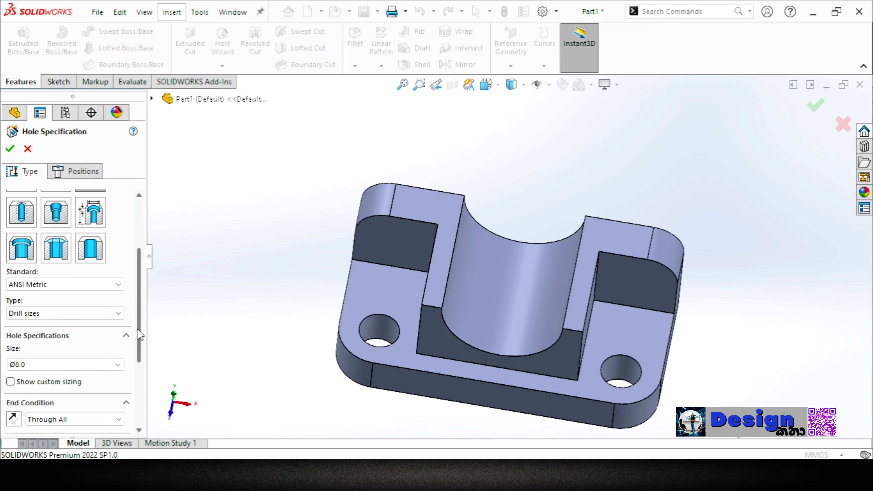
{"action": "scroll", "coordinate": [137, 385], "scroll_direction": "down", "scroll_amount": 3}
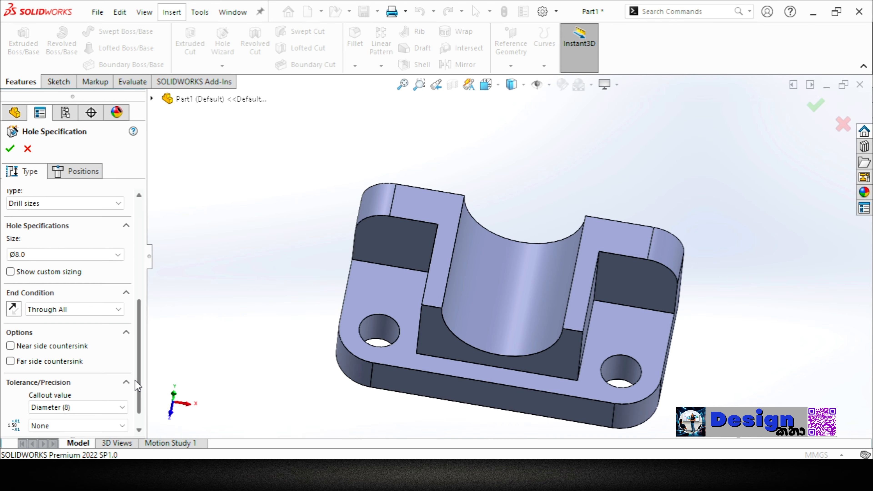
Place two Ø8.0 holes on the back wall's front faces, centred on its rounded upper corners, and finish in isometric view.
{"action": "left_click", "coordinate": [72, 171]}
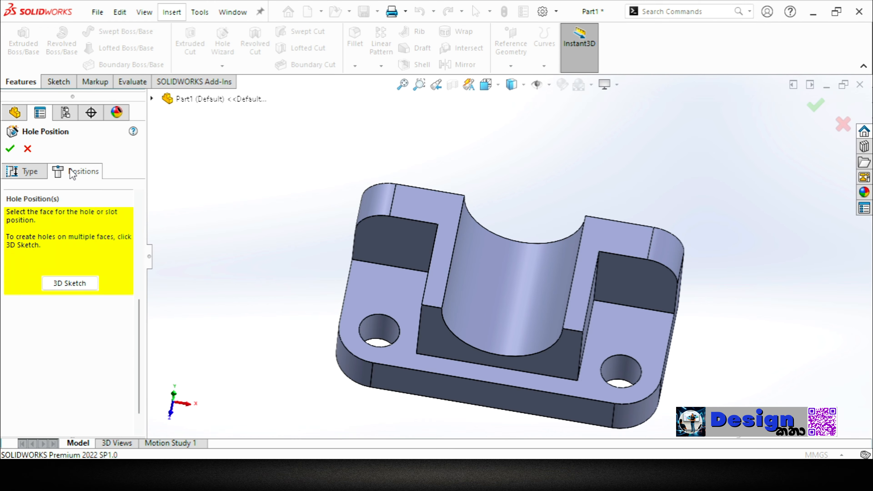
{"action": "left_click", "coordinate": [398, 239]}
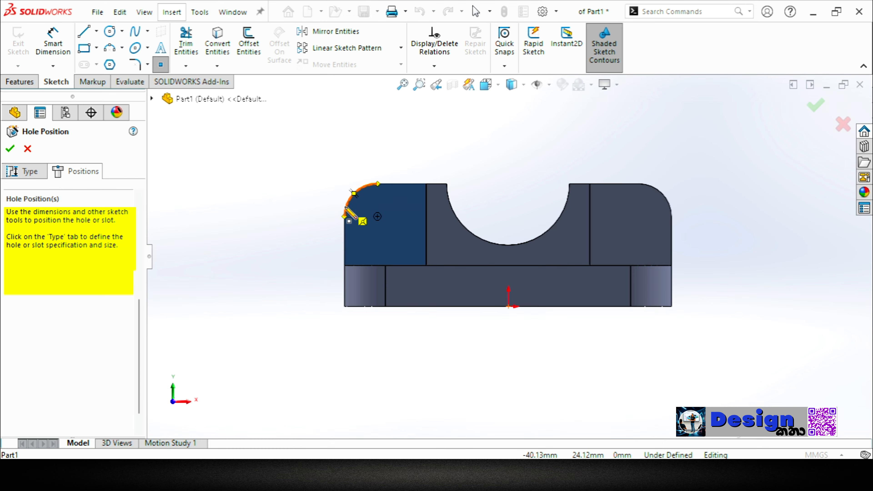
{"action": "left_click", "coordinate": [354, 194]}
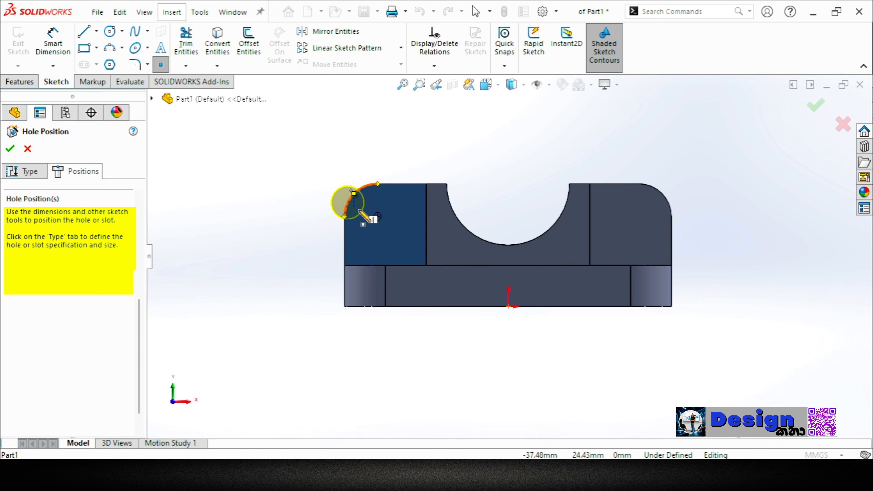
{"action": "left_click", "coordinate": [378, 217]}
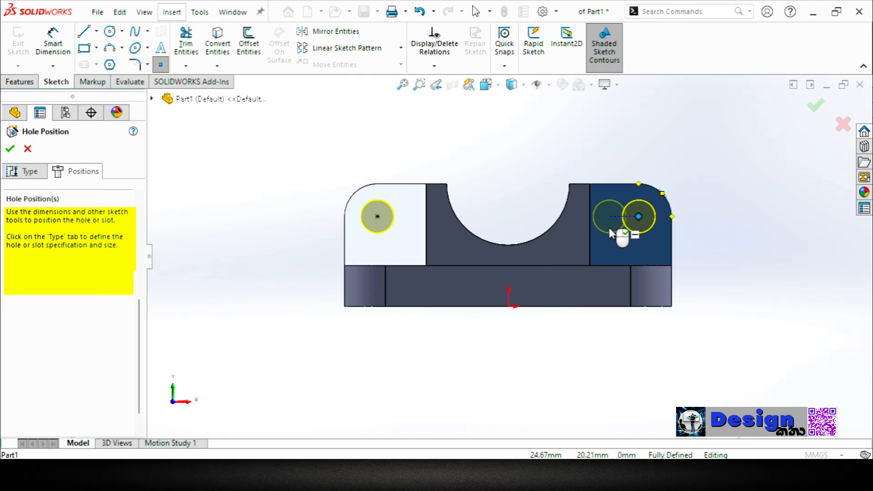
{"action": "left_click", "coordinate": [639, 217]}
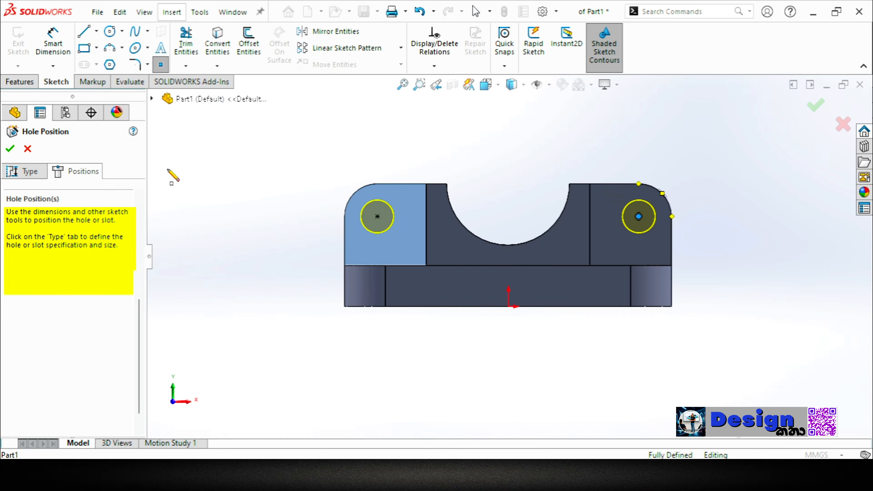
{"action": "left_click", "coordinate": [10, 149]}
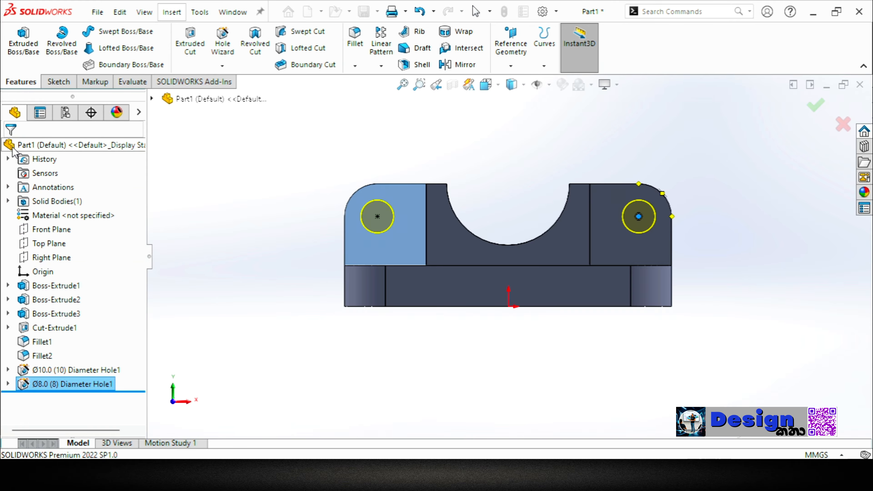
{"action": "middle_click_drag", "start_coordinate": [325, 207], "coordinate": [301, 267]}
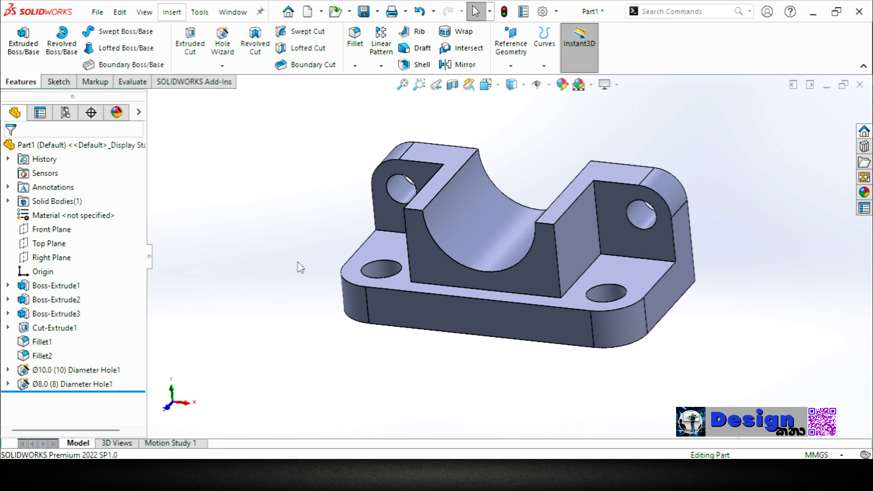
{"action": "key", "text": "ctrl+7"}
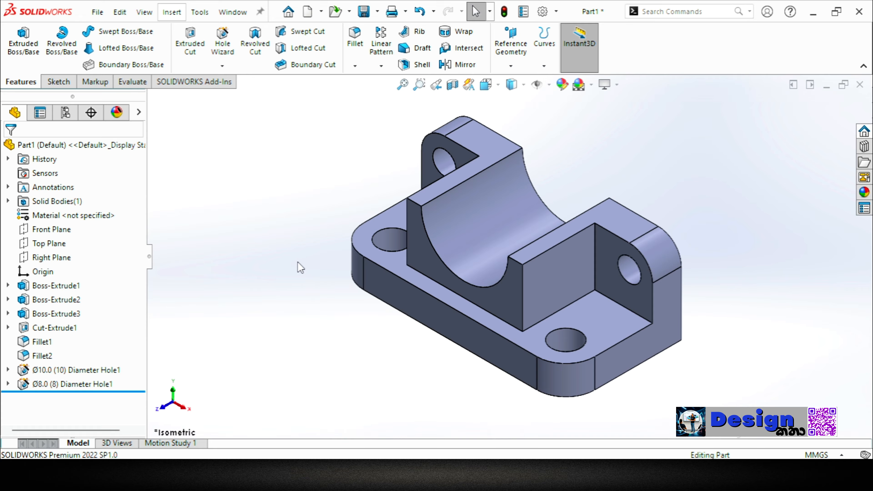
Examine the sketches under the three boss extrusions and the faces covered by the two fillet features.
{"action": "left_click", "coordinate": [8, 285]}
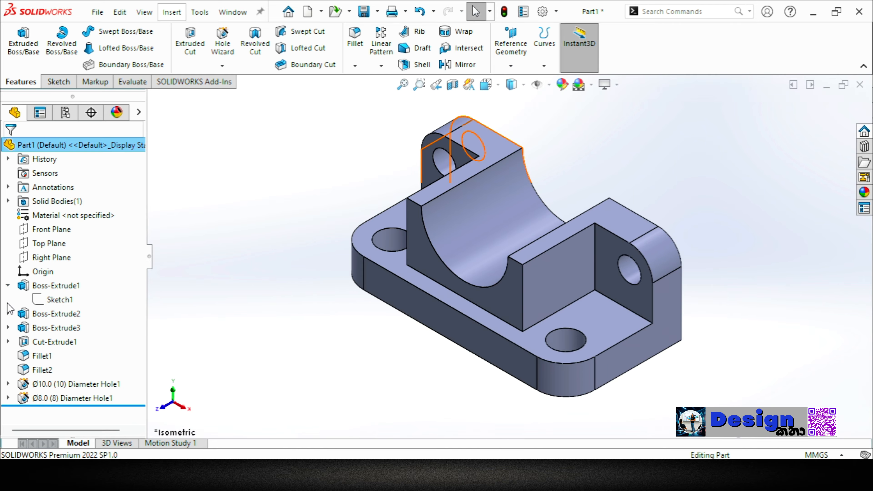
{"action": "left_click", "coordinate": [8, 313]}
{"action": "left_click", "coordinate": [8, 342]}
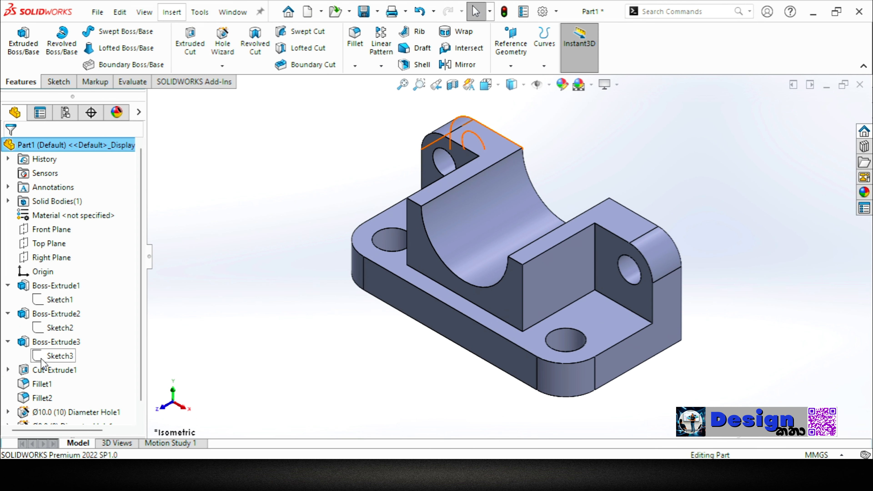
{"action": "scroll", "coordinate": [41, 361], "scroll_direction": "down", "scroll_amount": 1}
{"action": "left_click", "coordinate": [40, 370]}
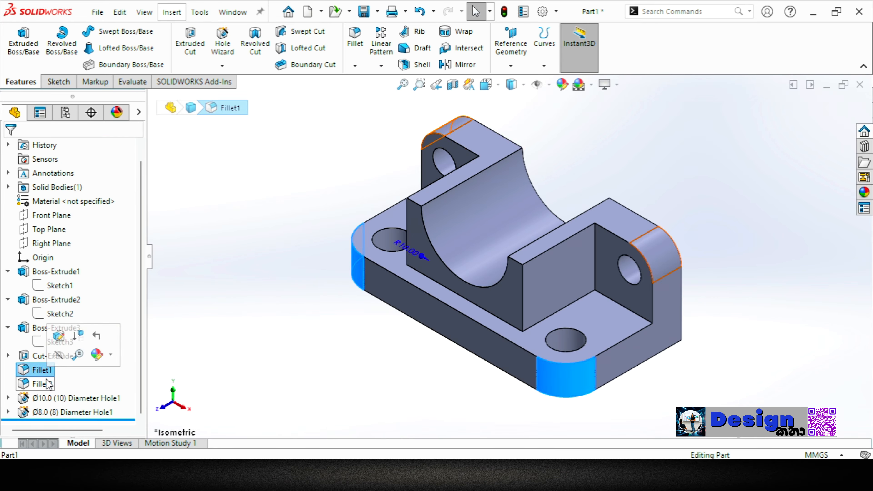
{"action": "left_click", "coordinate": [42, 384]}
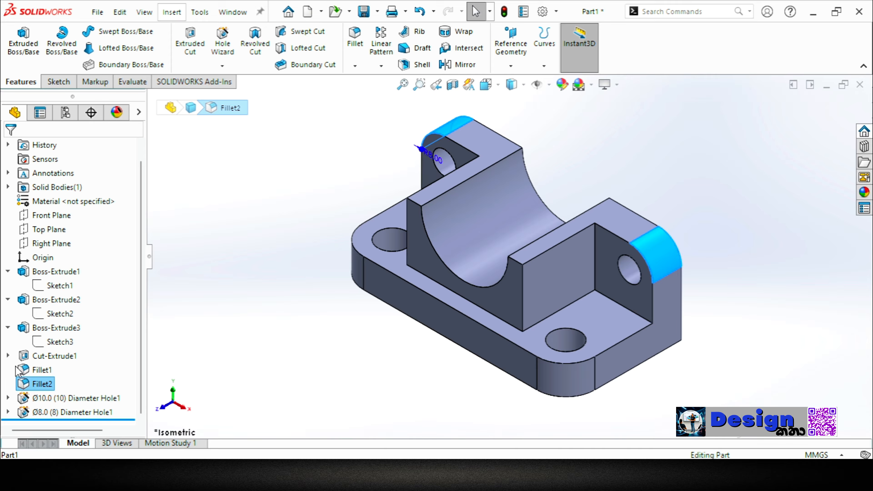
Edit the base plate's sketch, delete its 40 mm depth dimension and exit the sketch.
{"action": "left_click", "coordinate": [61, 287]}
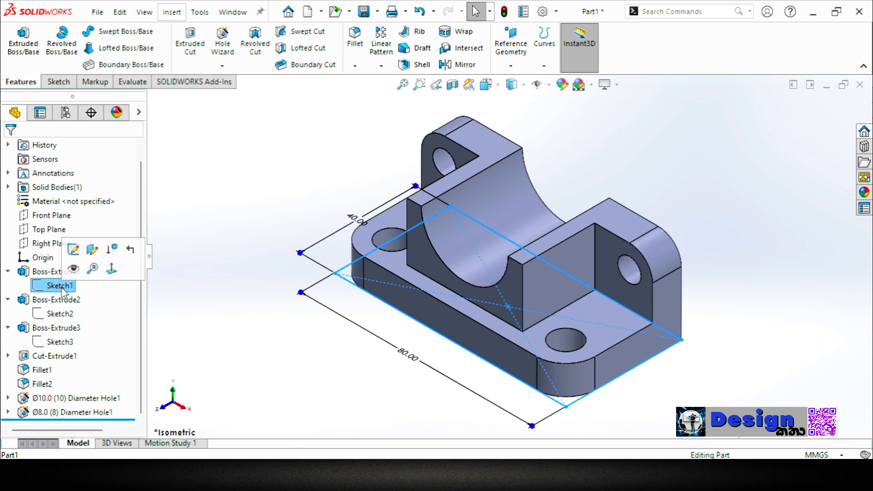
{"action": "right_click", "coordinate": [42, 292]}
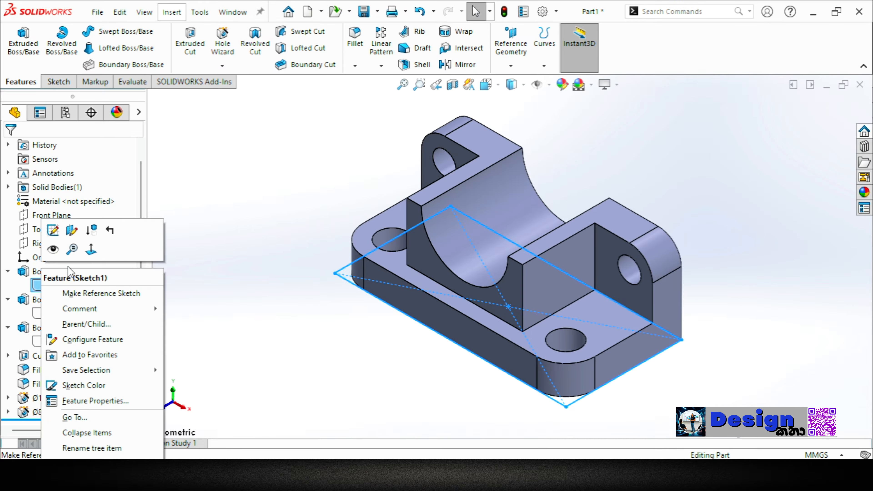
{"action": "left_click", "coordinate": [54, 231]}
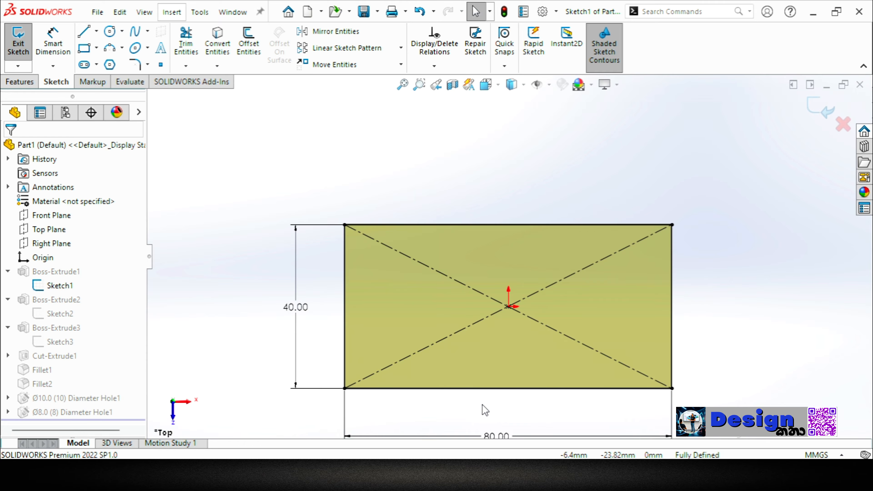
{"action": "scroll", "coordinate": [484, 409], "scroll_direction": "up", "scroll_amount": 1}
{"action": "left_click", "coordinate": [335, 268]}
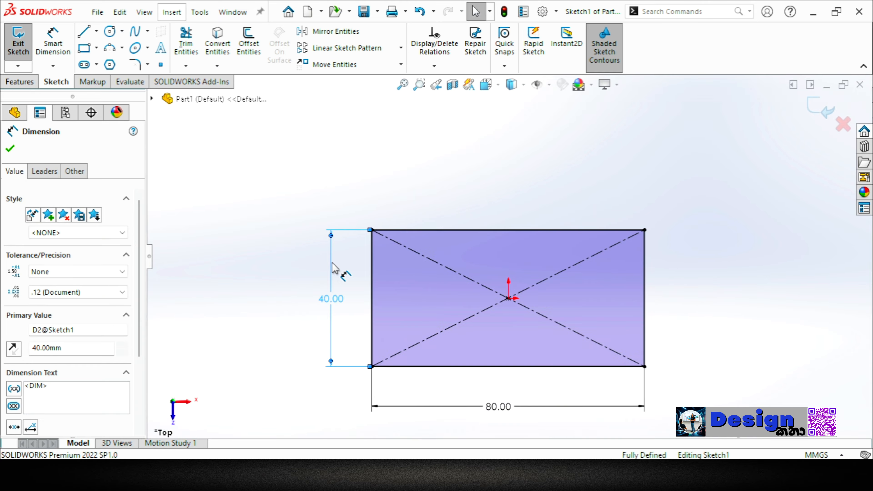
{"action": "key", "text": "Delete"}
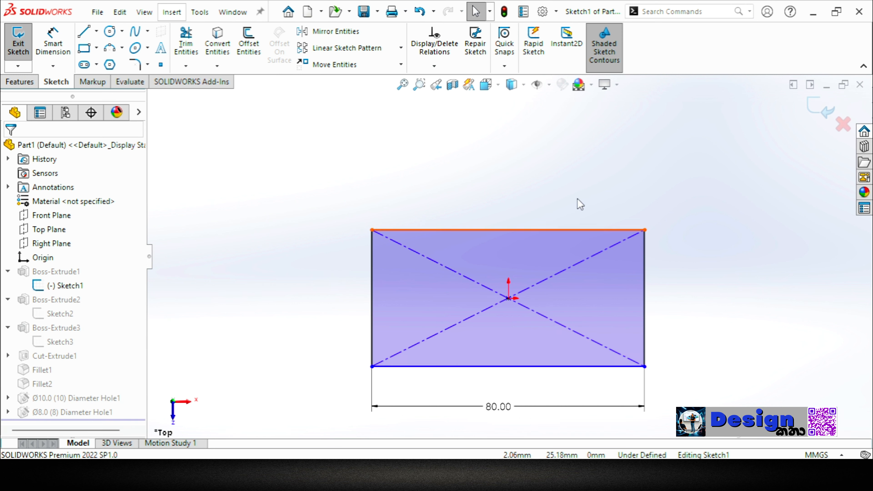
{"action": "left_click", "coordinate": [818, 108]}
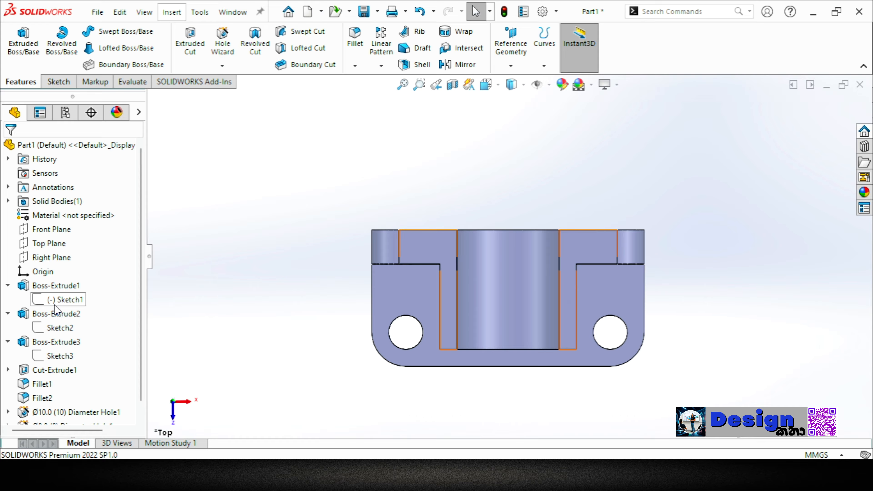
Examine the base plate's sketch and list the sketches under the two hole features and the cut extrusion.
{"action": "left_click", "coordinate": [55, 304]}
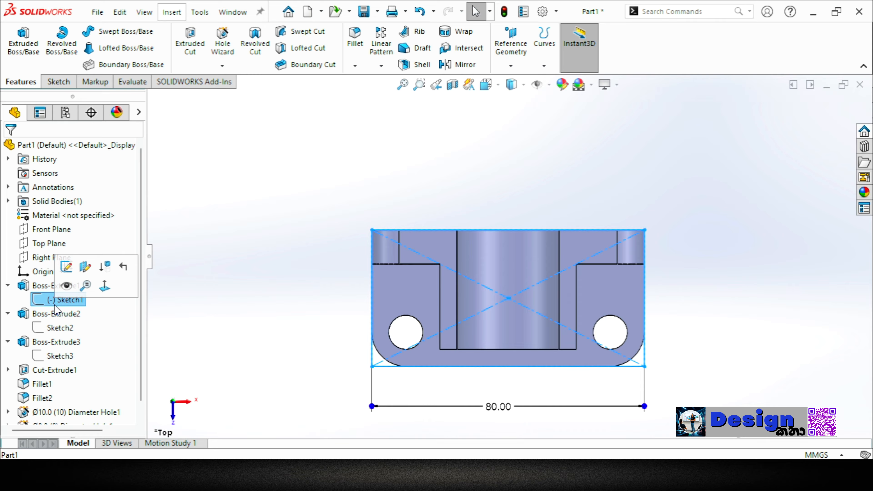
{"action": "left_click", "coordinate": [205, 323]}
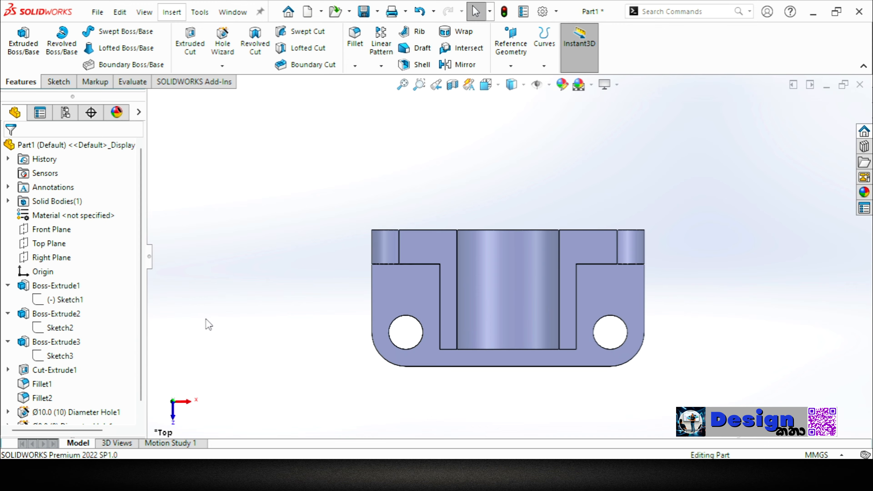
{"action": "scroll", "coordinate": [136, 322], "scroll_direction": "down", "scroll_amount": 1}
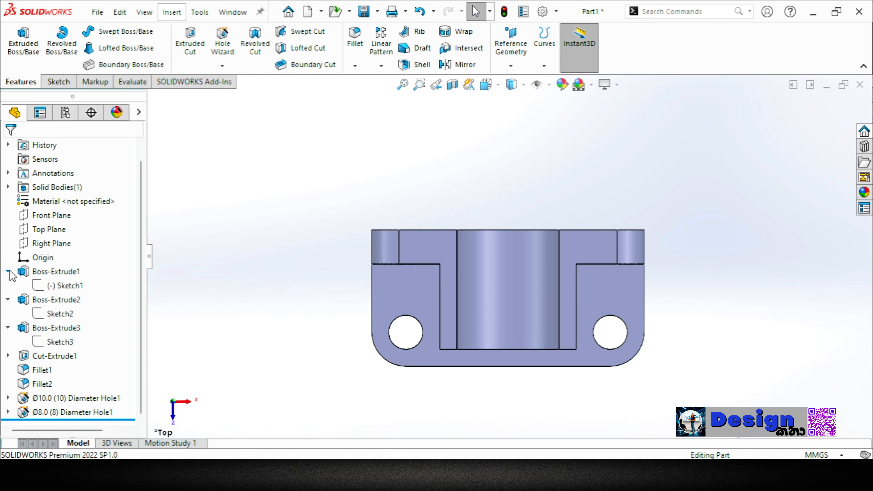
{"action": "left_click", "coordinate": [7, 398]}
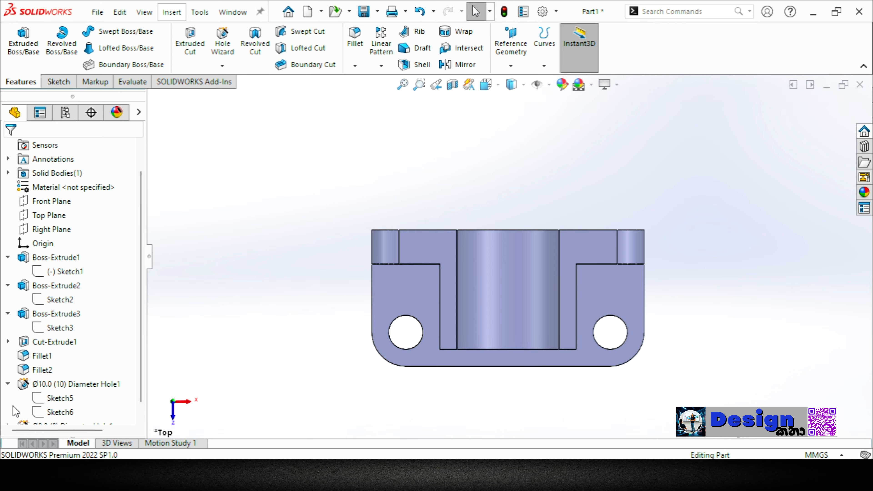
{"action": "left_click", "coordinate": [7, 411]}
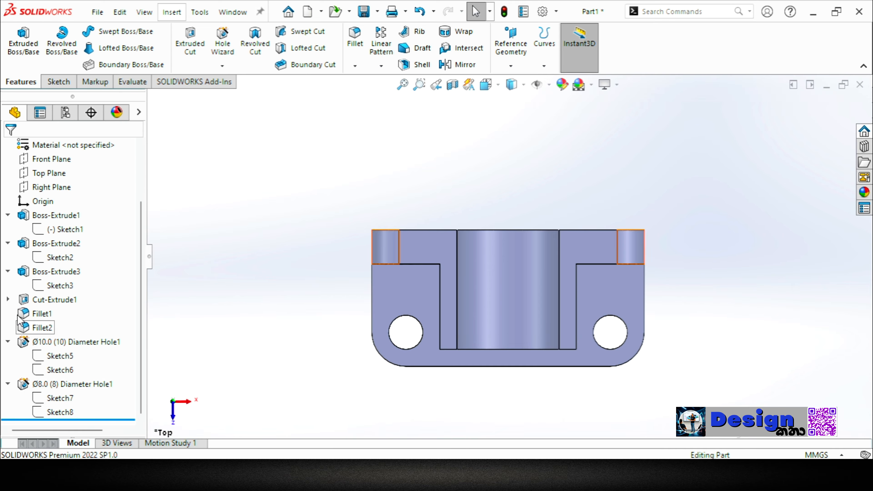
{"action": "left_click", "coordinate": [7, 299]}
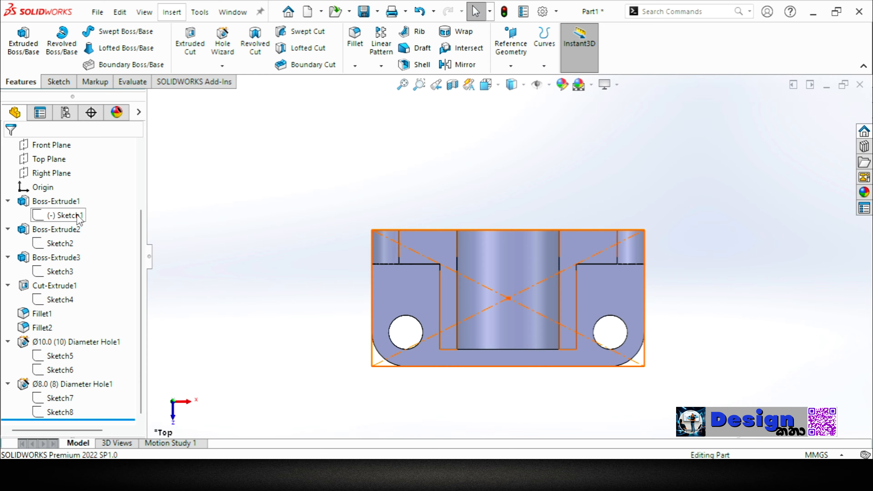
Edit the base plate's sketch and stretch the rectangle by a corner to about 43.7 mm deep.
{"action": "right_click", "coordinate": [62, 216]}
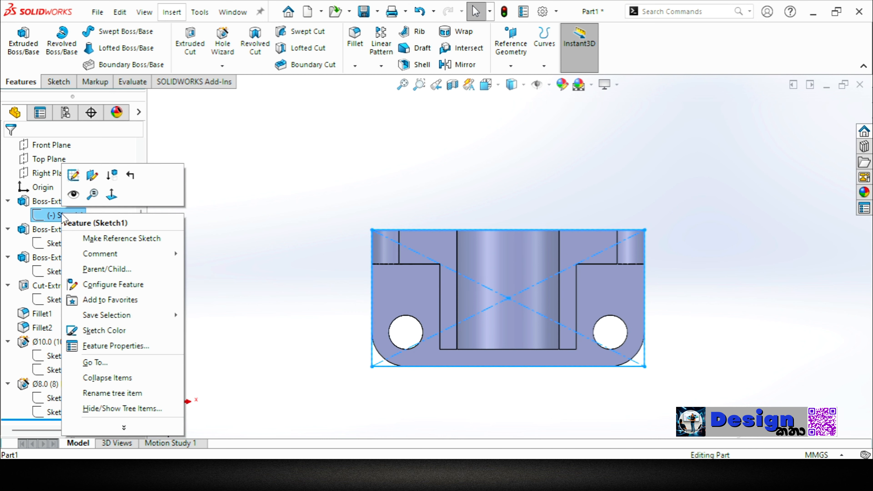
{"action": "left_click", "coordinate": [74, 176]}
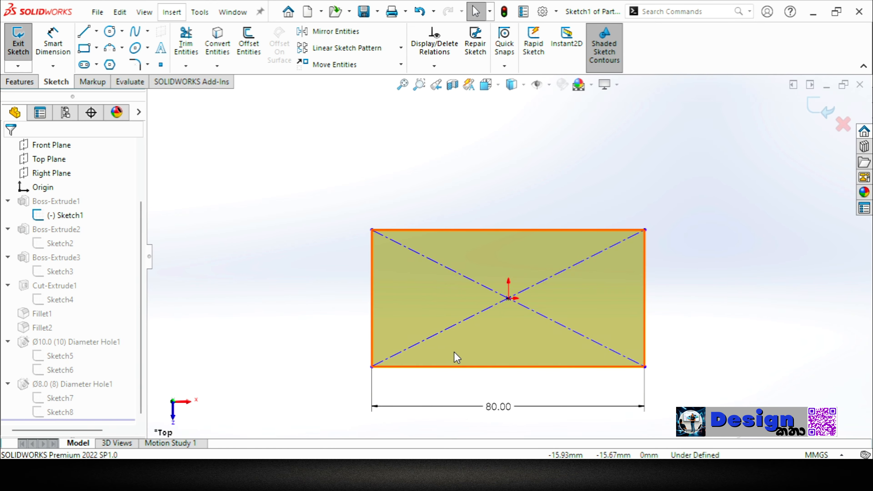
{"action": "mouse_move", "coordinate": [645, 366]}
{"action": "left_mouse_down"}
{"action": "mouse_move", "coordinate": [653, 391]}
{"action": "mouse_move", "coordinate": [651, 375]}
{"action": "left_mouse_up"}
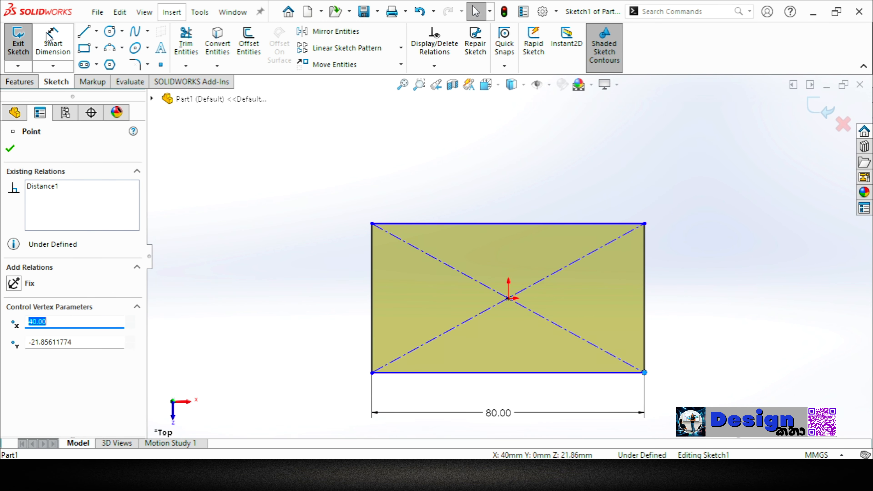
Dimension the depth of the base rectangle as 40 mm and exit the sketch.
{"action": "left_click", "coordinate": [52, 38]}
{"action": "left_click", "coordinate": [445, 224]}
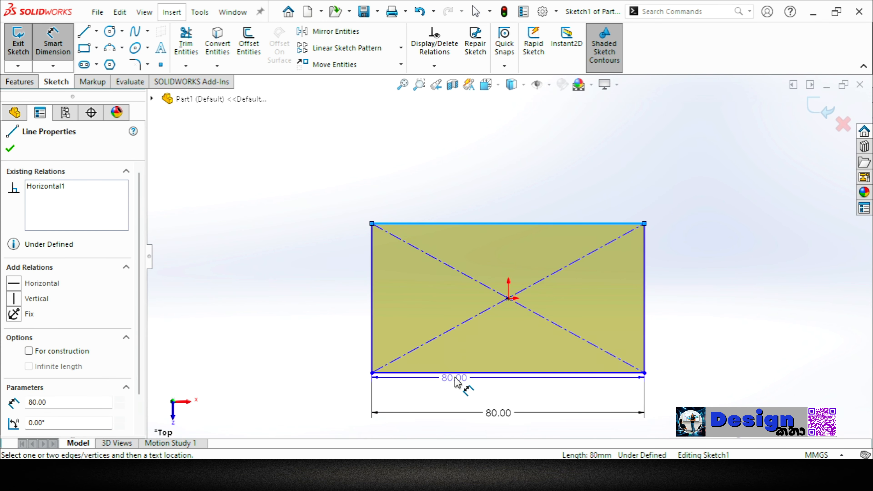
{"action": "left_click", "coordinate": [371, 299]}
{"action": "left_click", "coordinate": [306, 305]}
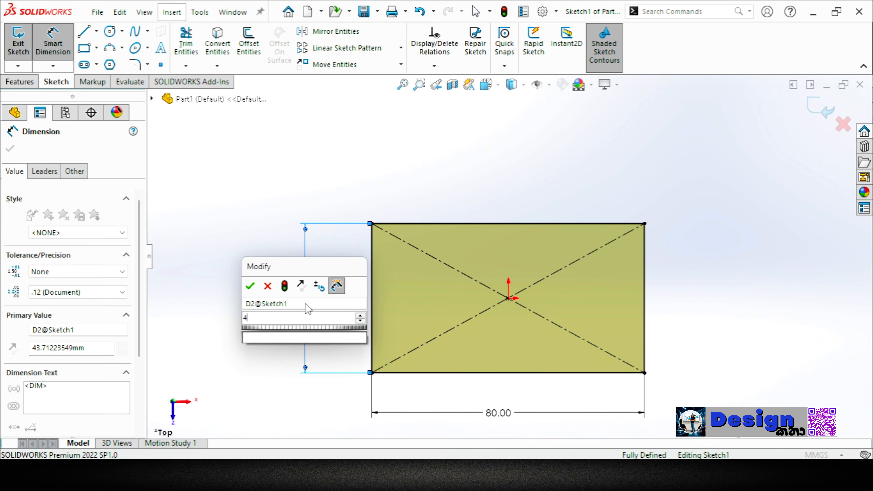
{"action": "type", "text": "40"}
{"action": "key", "text": "Return"}
{"action": "left_click", "coordinate": [820, 113]}
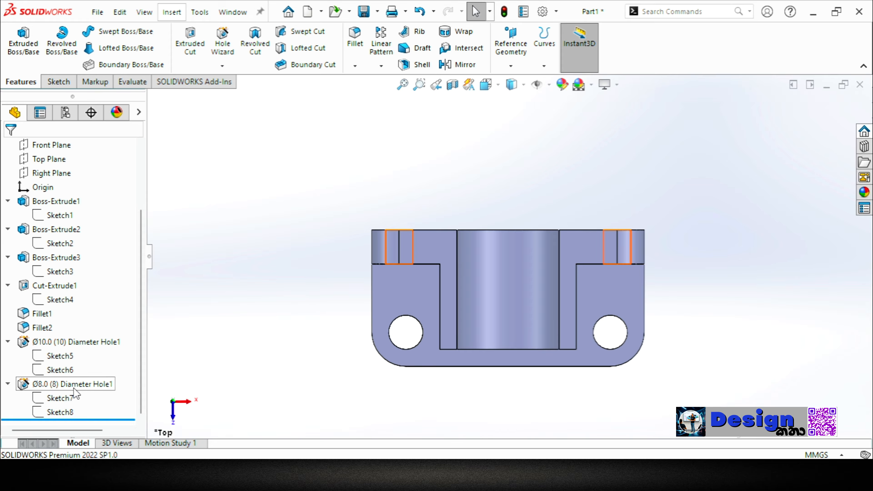
Collapse the feature tree, rename the base plate's extrusion as Base and the back wall's extrusion as Vertical wall.
{"action": "key", "text": "shift+c"}
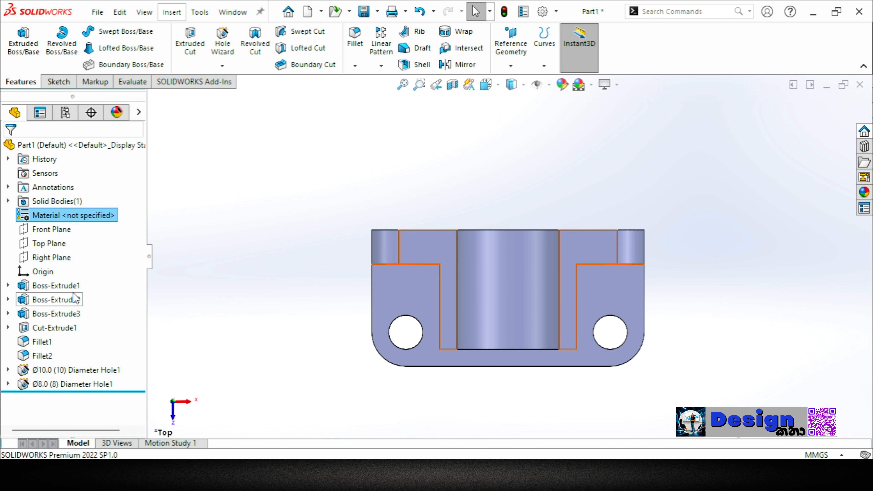
{"action": "right_click", "coordinate": [64, 293]}
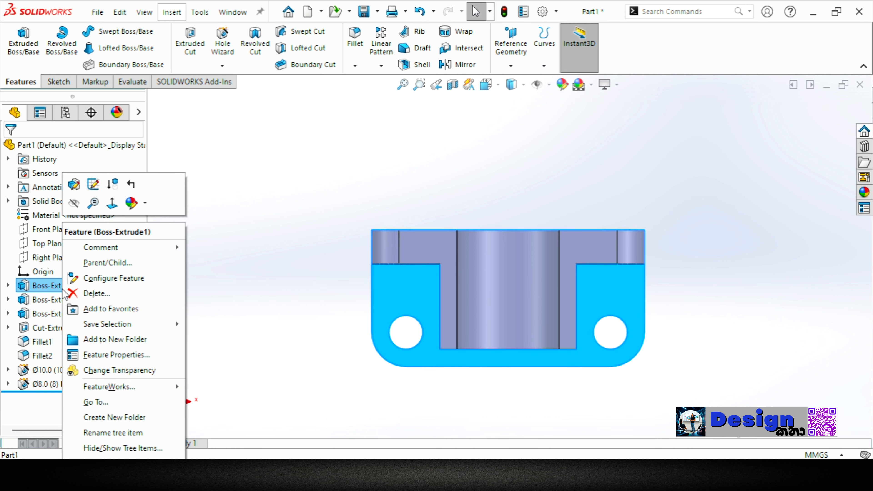
{"action": "left_click", "coordinate": [124, 479]}
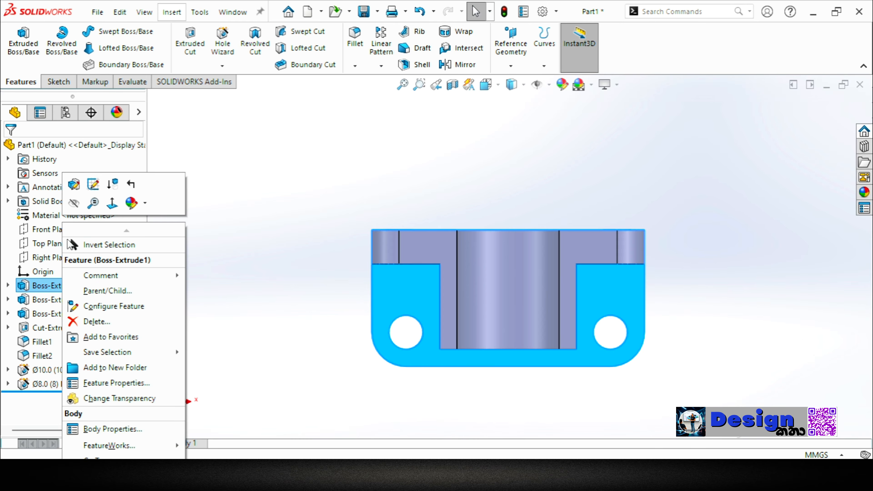
{"action": "mouse_move", "coordinate": [110, 483]}
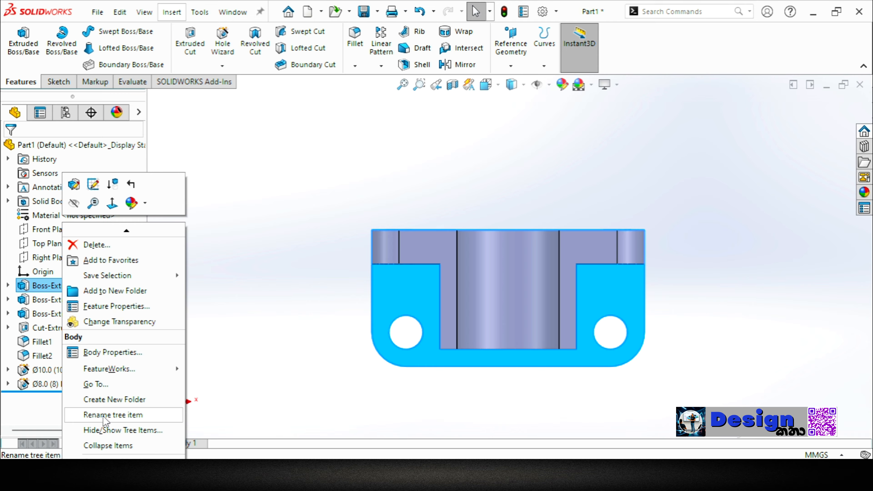
{"action": "left_click", "coordinate": [104, 415]}
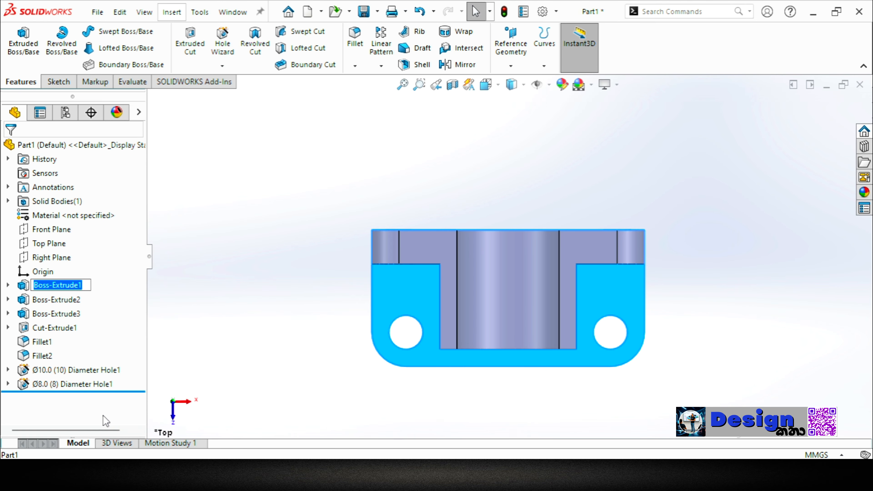
{"action": "type", "text": "Base"}
{"action": "key", "text": "Return"}
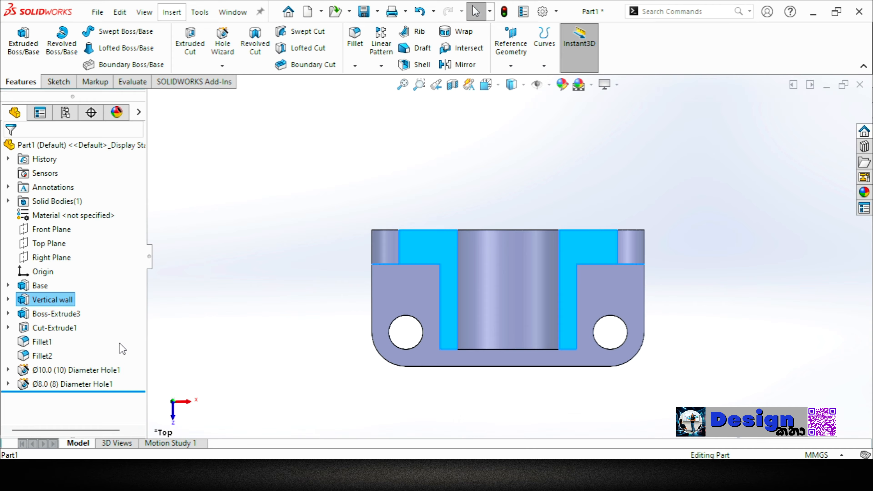
Rename the central block's boss extrusion as Cy Hosue.
{"action": "middle_click_drag", "start_coordinate": [270, 340], "coordinate": [273, 291]}
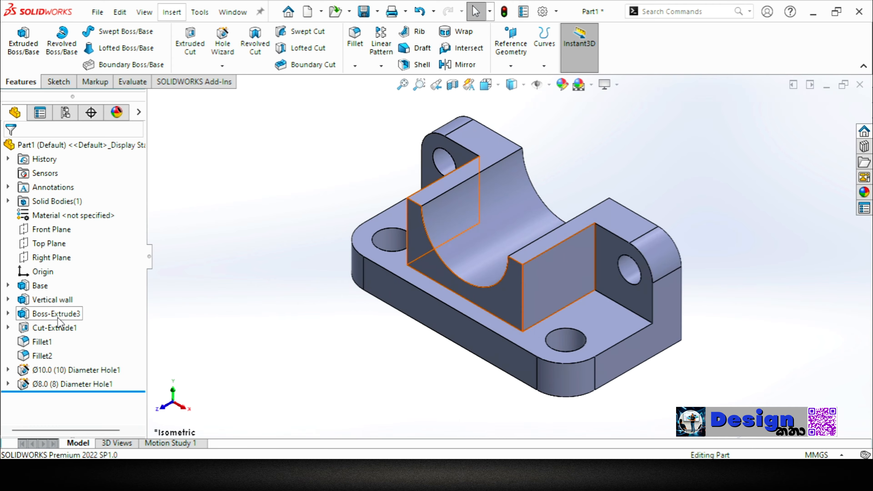
{"action": "left_click", "coordinate": [61, 317]}
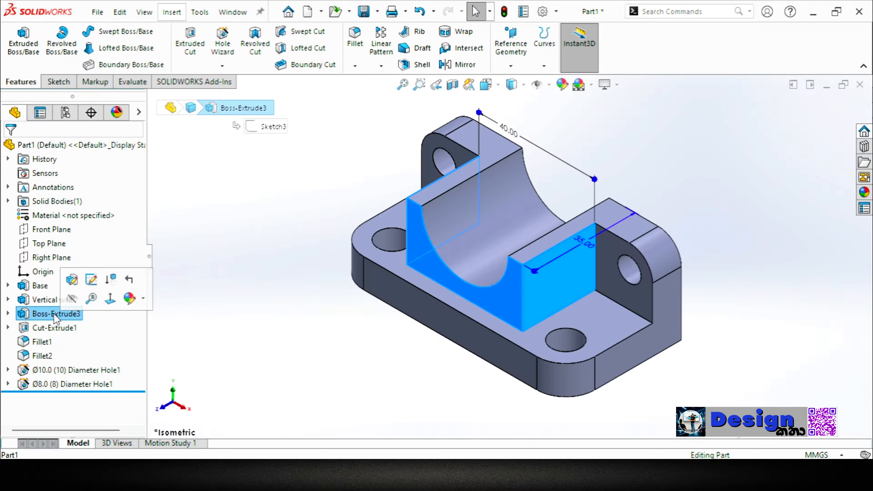
{"action": "key", "text": "Escape"}
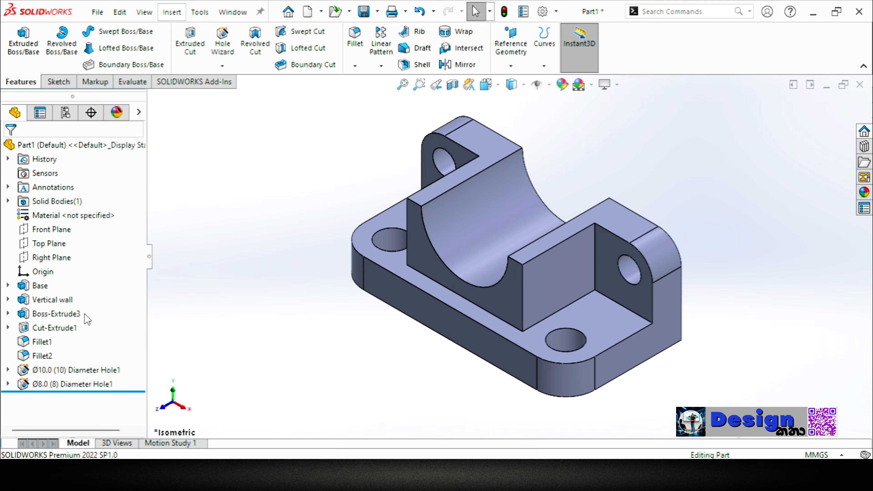
{"action": "left_click", "coordinate": [64, 313]}
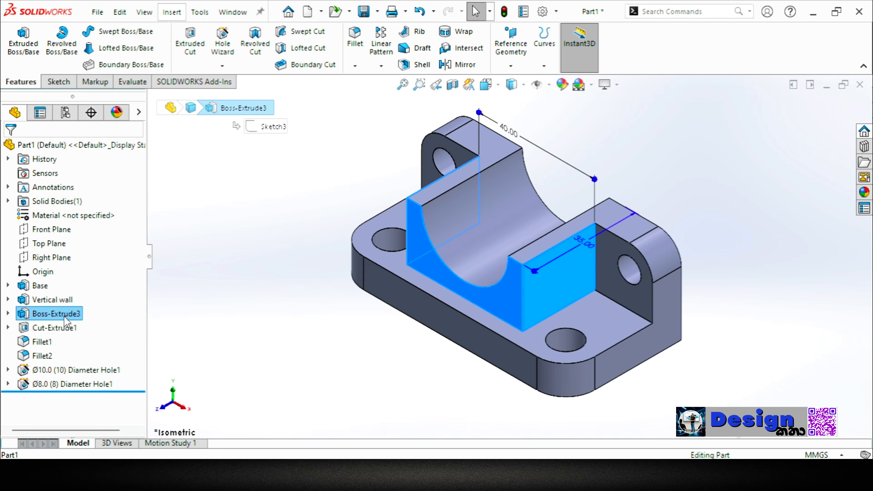
{"action": "left_click", "coordinate": [64, 316]}
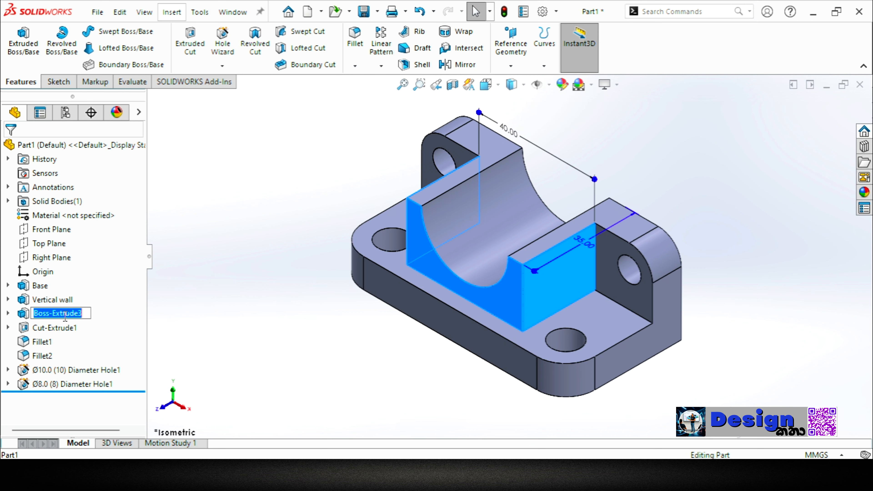
{"action": "type", "text": "Cy"}
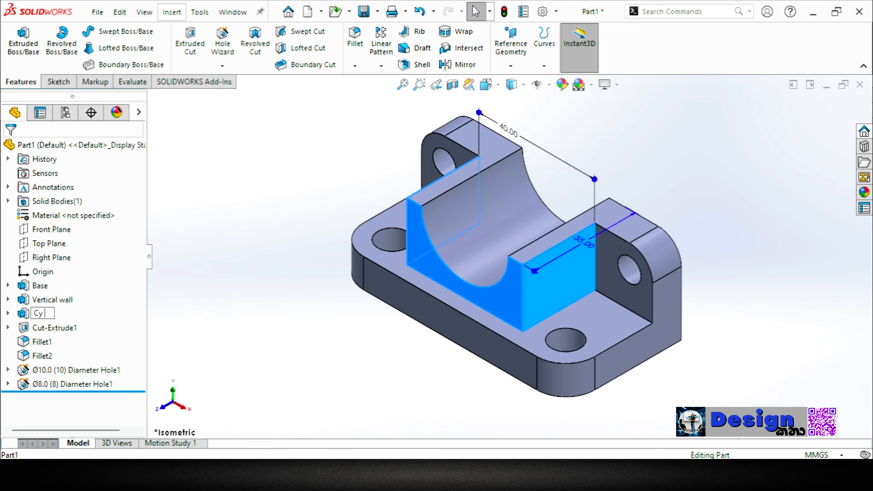
{"action": "type", "text": " Hosue"}
{"action": "key", "text": "Return"}
Rename the semicircular cut extrusion as Cy.
{"action": "left_click", "coordinate": [49, 331]}
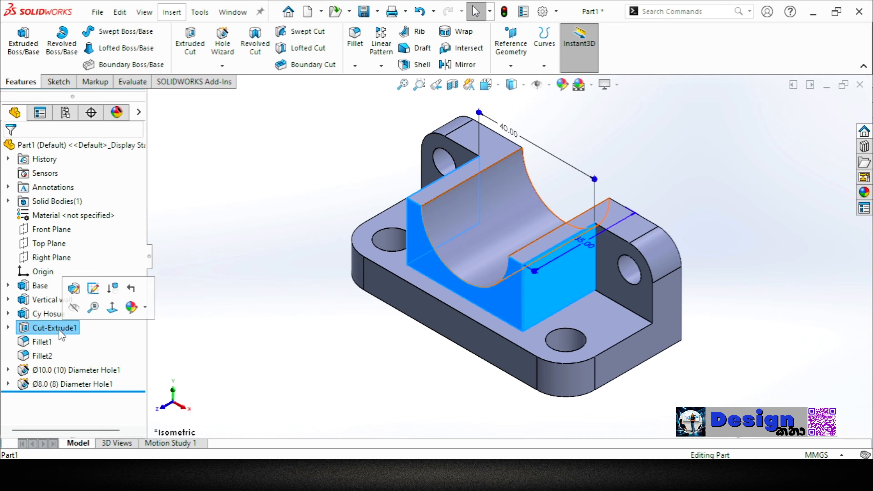
{"action": "left_click", "coordinate": [50, 328]}
{"action": "type", "text": "Cy"}
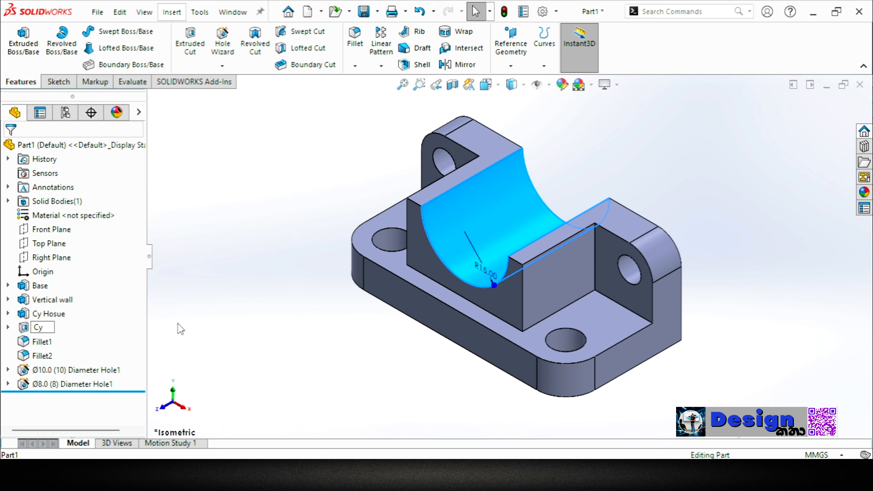
{"action": "key", "text": "Return"}
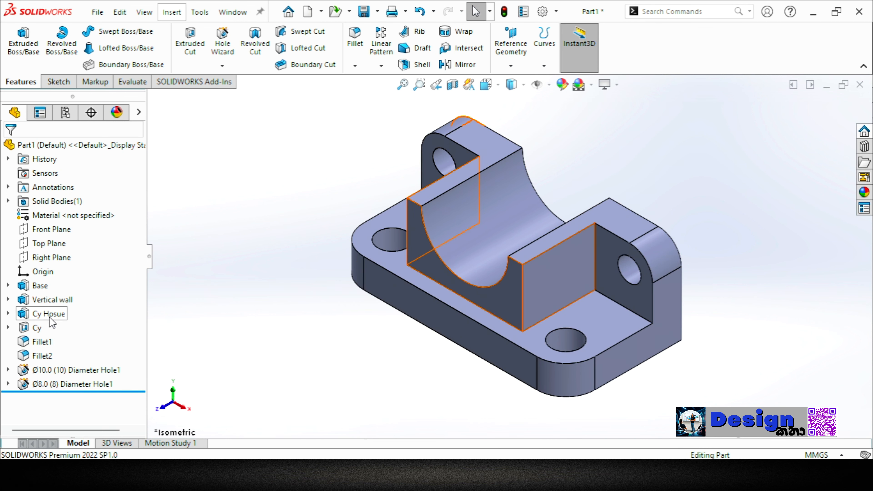
Check which geometry belongs to each of the four renamed features, then clear the selection.
{"action": "left_click", "coordinate": [43, 298]}
{"action": "left_click", "coordinate": [39, 286]}
{"action": "left_click", "coordinate": [40, 313]}
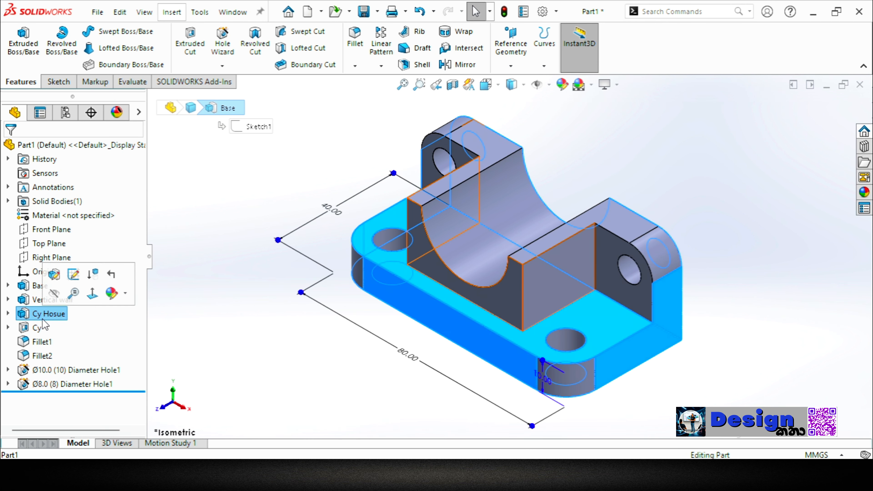
{"action": "left_click", "coordinate": [38, 328]}
{"action": "left_click", "coordinate": [260, 320]}
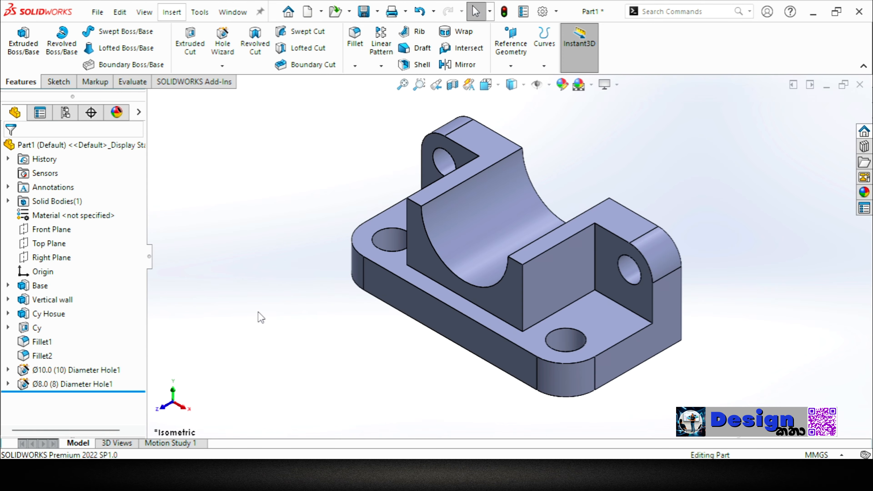
{"action": "key", "text": "ctrl+s"}
{"action": "left_click", "coordinate": [615, 351]}
{"action": "left_click", "coordinate": [97, 12]}
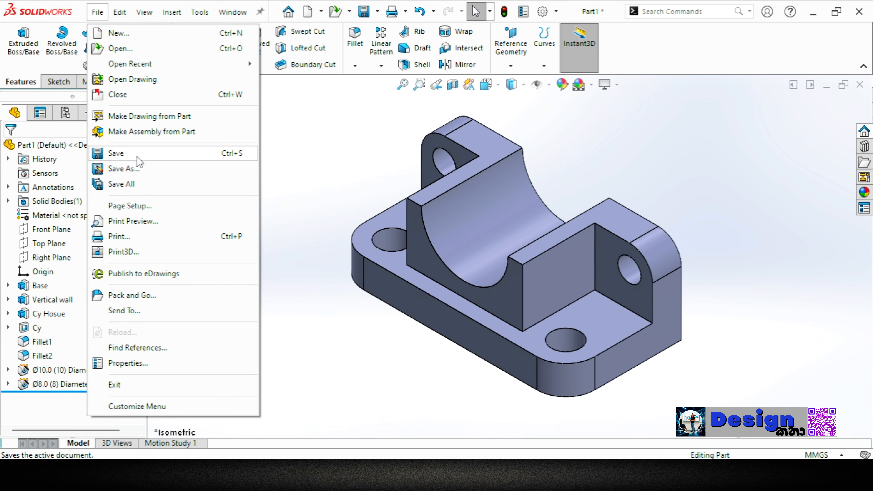
{"action": "left_click", "coordinate": [292, 166]}
{"action": "left_click", "coordinate": [377, 11]}
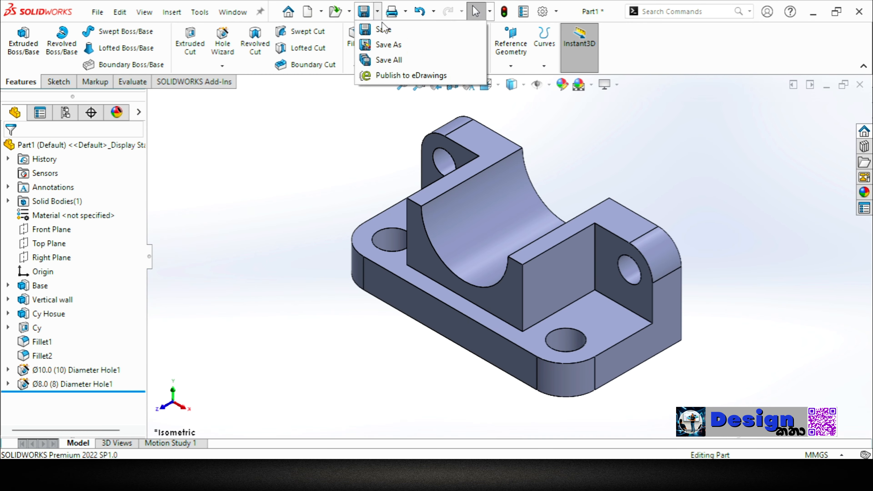
{"action": "left_click", "coordinate": [355, 147]}
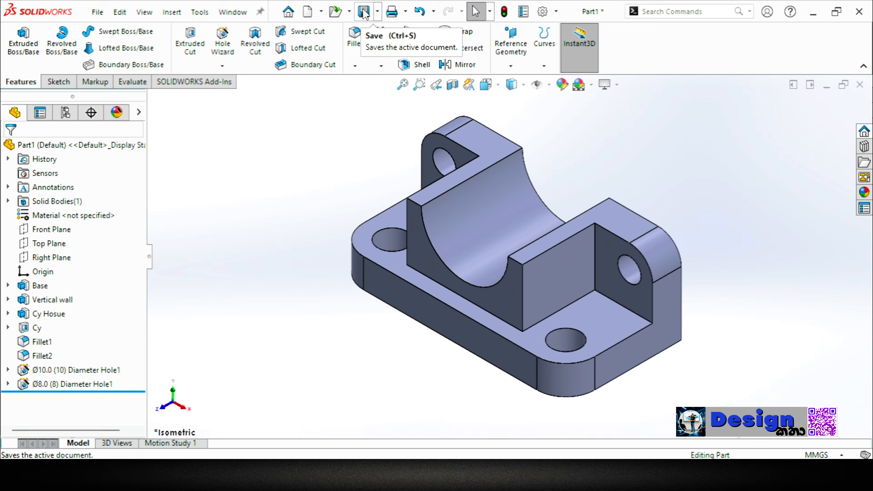
Save the part to the Desktop under the file name 1st Part.
{"action": "left_click", "coordinate": [363, 12]}
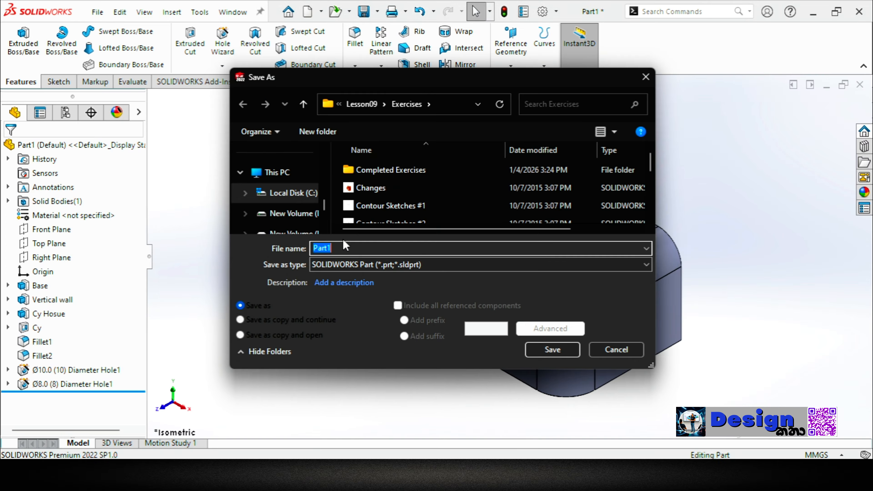
{"action": "scroll", "coordinate": [287, 192], "scroll_direction": "up", "scroll_amount": 3}
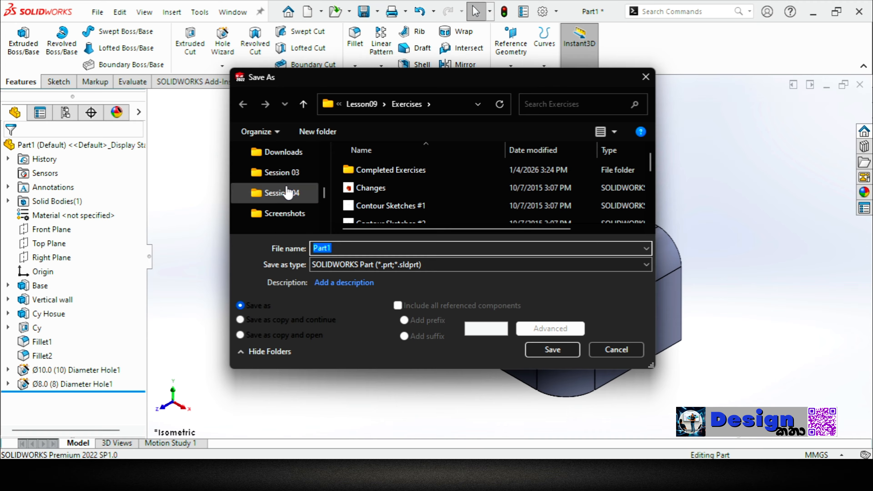
{"action": "scroll", "coordinate": [287, 192], "scroll_direction": "up", "scroll_amount": 5}
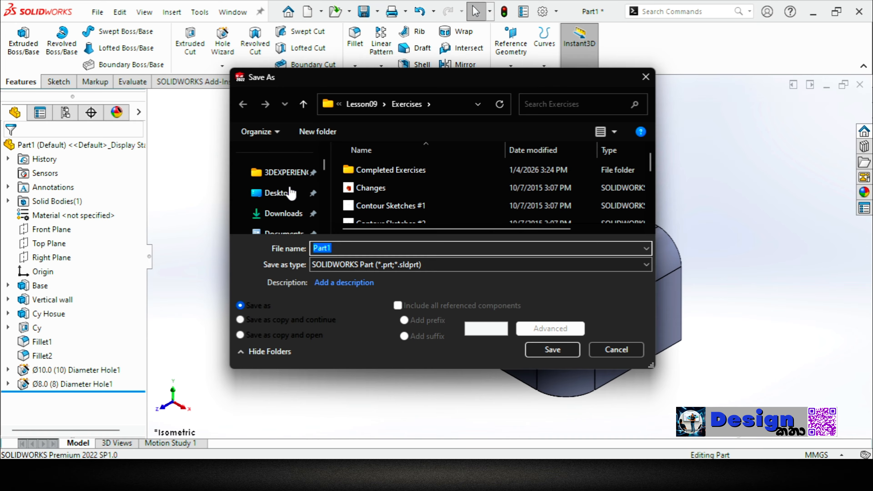
{"action": "scroll", "coordinate": [289, 194], "scroll_direction": "down", "scroll_amount": 2}
{"action": "scroll", "coordinate": [288, 194], "scroll_direction": "up", "scroll_amount": 2}
{"action": "left_click", "coordinate": [288, 193]}
{"action": "left_click", "coordinate": [351, 247]}
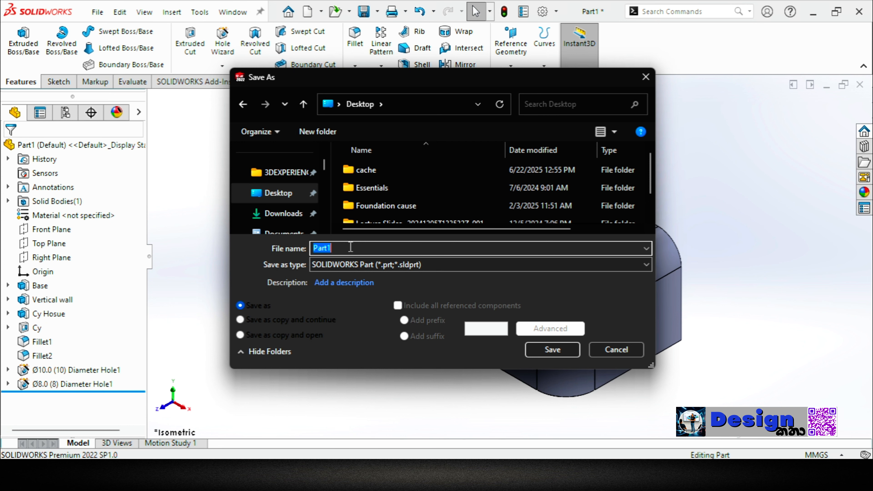
{"action": "type", "text": "1st Part"}
{"action": "left_click", "coordinate": [557, 348]}
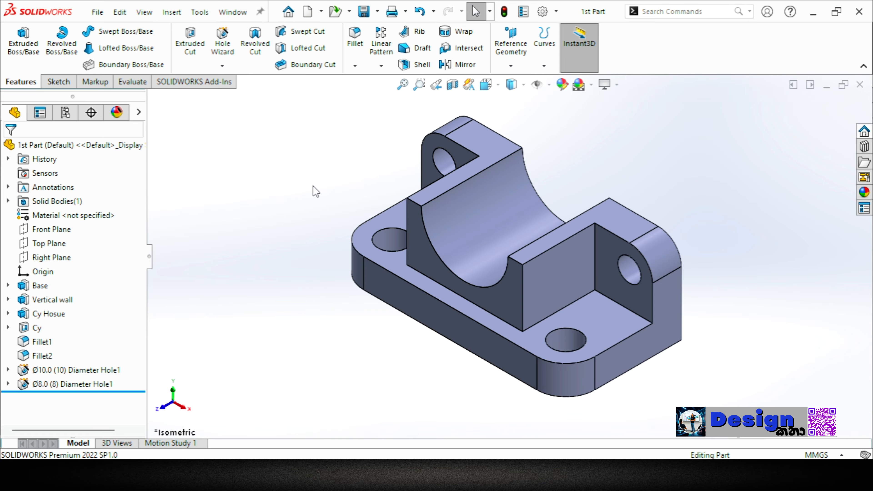
Make a drawing from the part on an A4 (ANSI) Landscape sheet with the sheet format display turned off.
{"action": "left_click", "coordinate": [98, 12]}
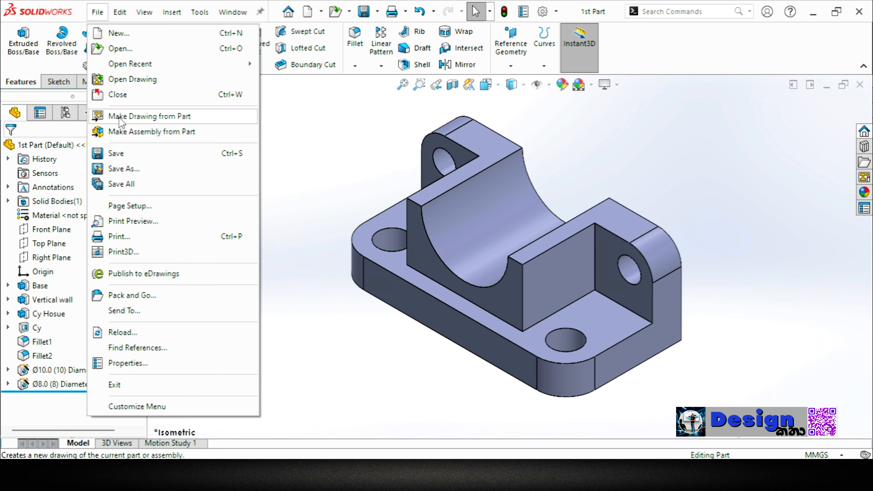
{"action": "left_click", "coordinate": [205, 124]}
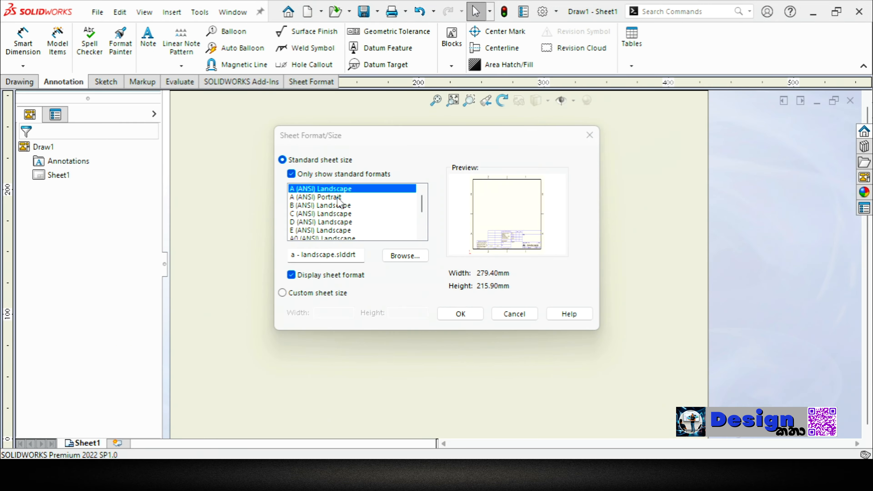
{"action": "scroll", "coordinate": [345, 211], "scroll_direction": "down", "scroll_amount": 1}
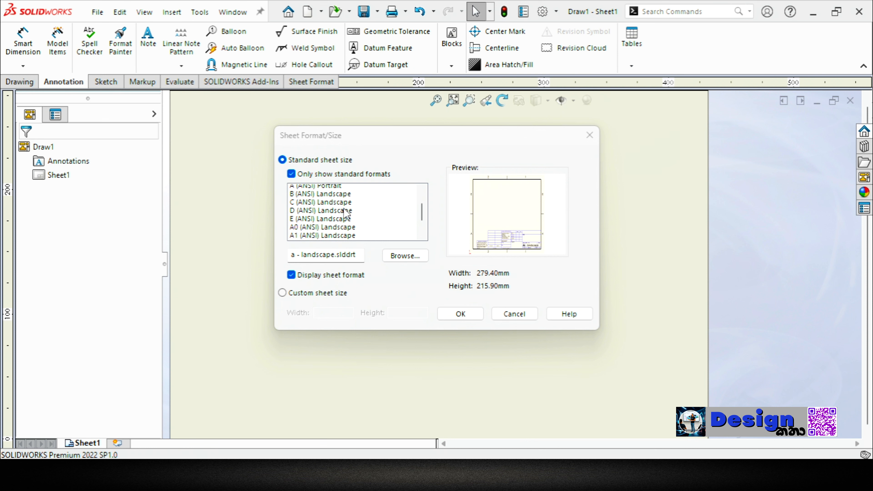
{"action": "scroll", "coordinate": [345, 213], "scroll_direction": "down", "scroll_amount": 3}
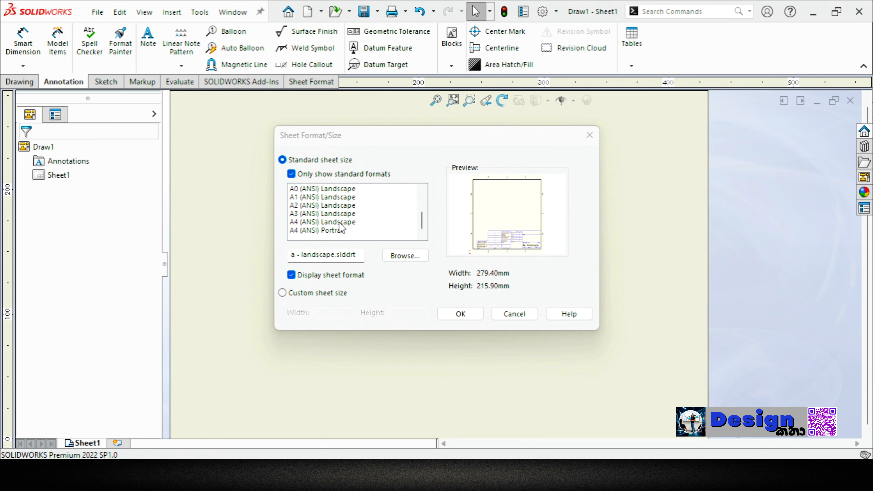
{"action": "left_click", "coordinate": [340, 222]}
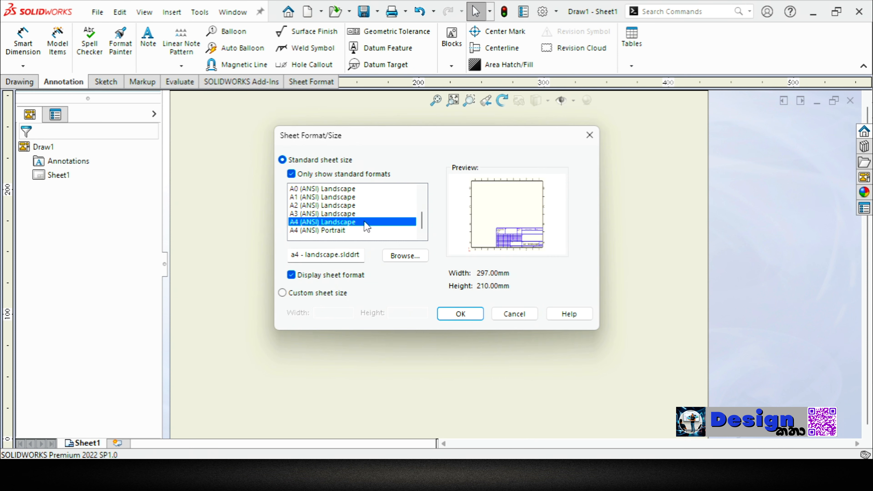
{"action": "left_click", "coordinate": [334, 279]}
{"action": "left_click", "coordinate": [457, 315]}
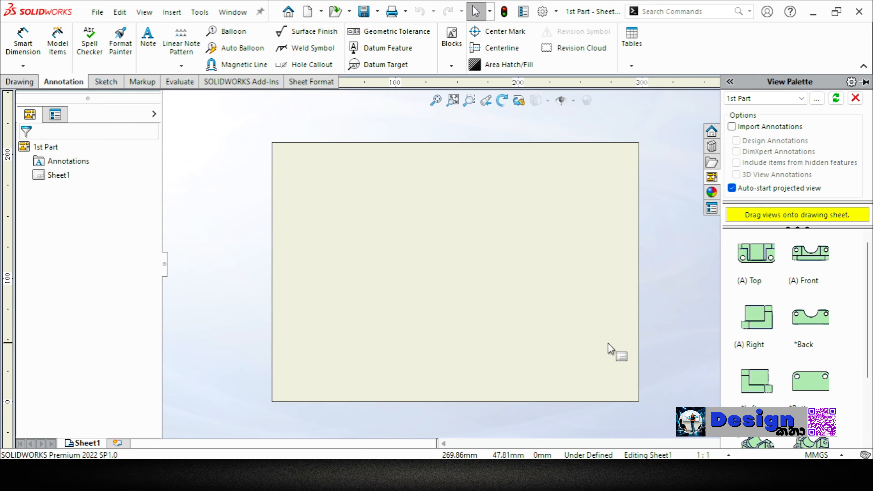
Insert multiple model views of 1st Part on the sheet: Top, Front, Right and Isometric.
{"action": "scroll", "coordinate": [811, 384], "scroll_direction": "down", "scroll_amount": 3}
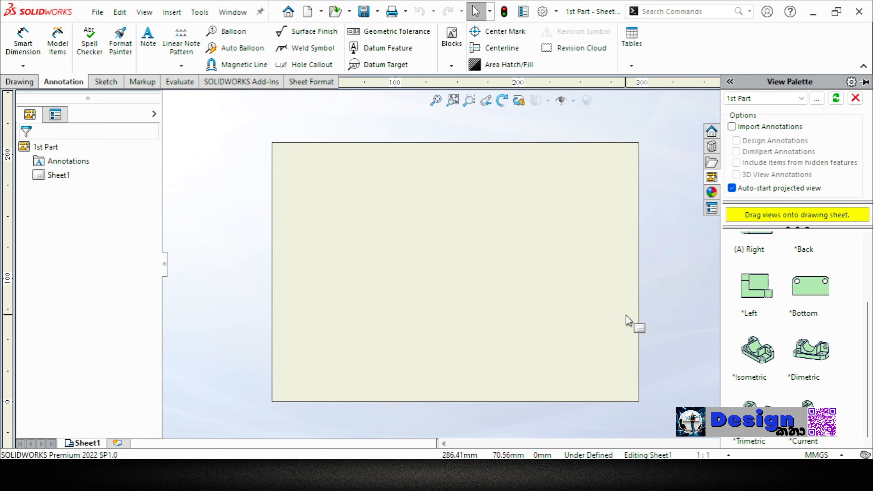
{"action": "scroll", "coordinate": [755, 330], "scroll_direction": "up", "scroll_amount": 3}
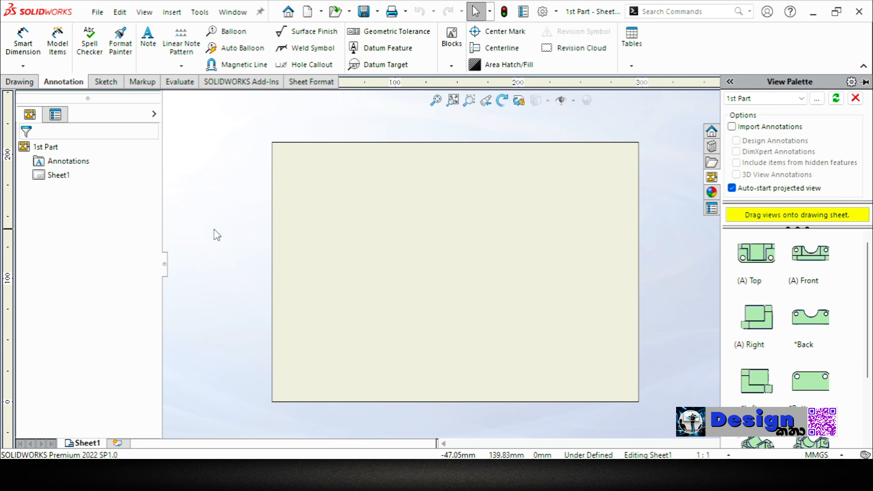
{"action": "left_click", "coordinate": [19, 82]}
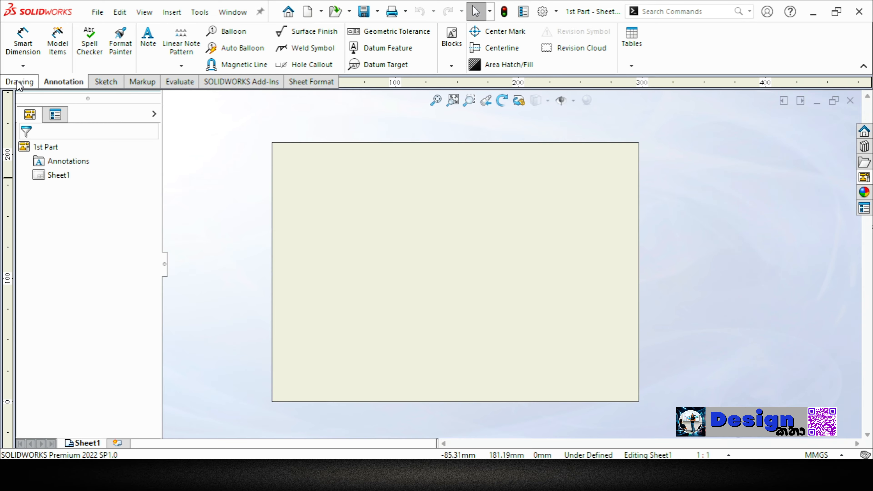
{"action": "left_click", "coordinate": [16, 40]}
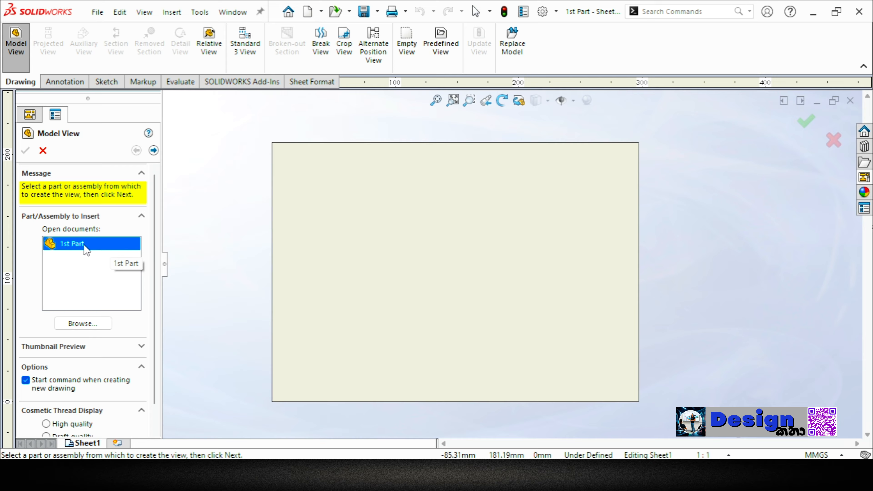
{"action": "left_click", "coordinate": [154, 150]}
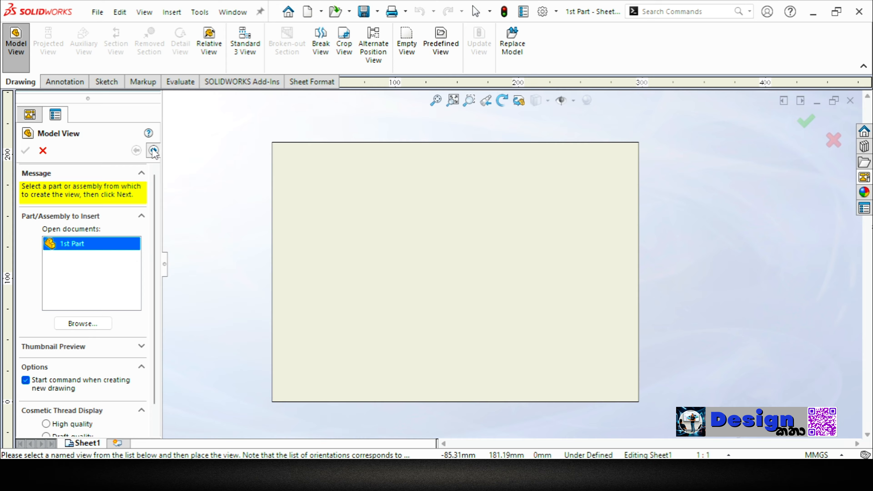
{"action": "scroll", "coordinate": [150, 280], "scroll_direction": "down", "scroll_amount": 2}
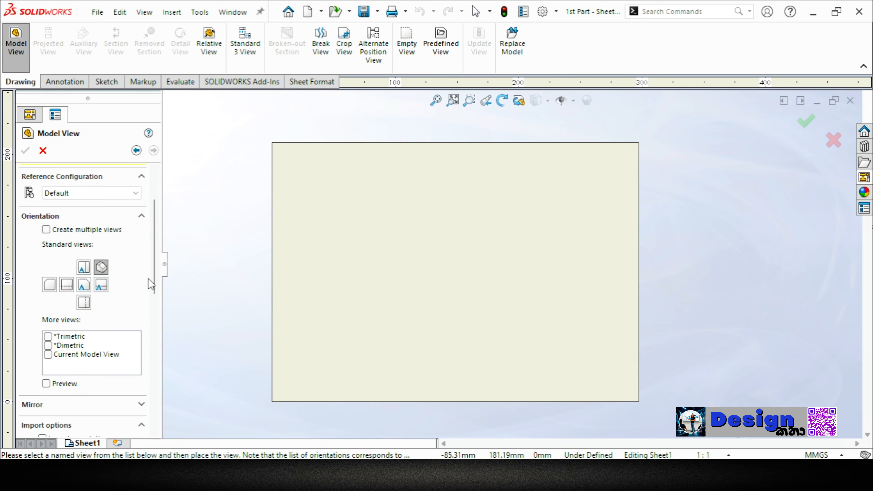
{"action": "left_click", "coordinate": [60, 230]}
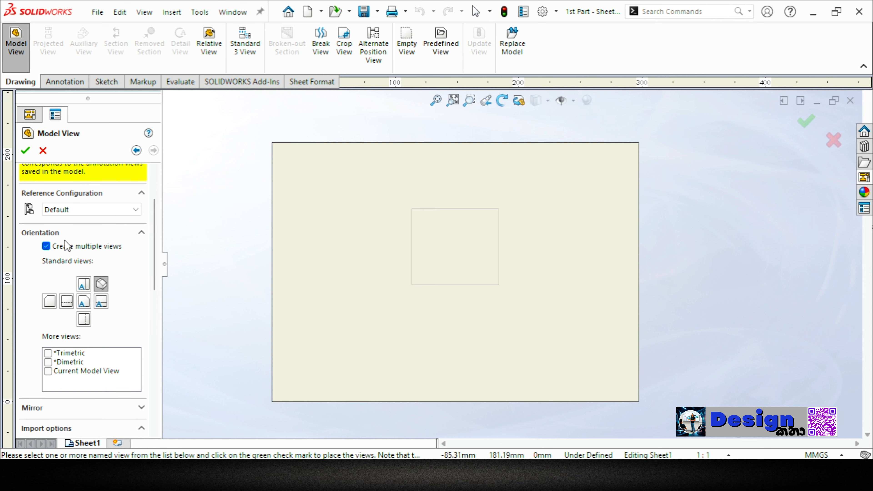
{"action": "left_click", "coordinate": [84, 288]}
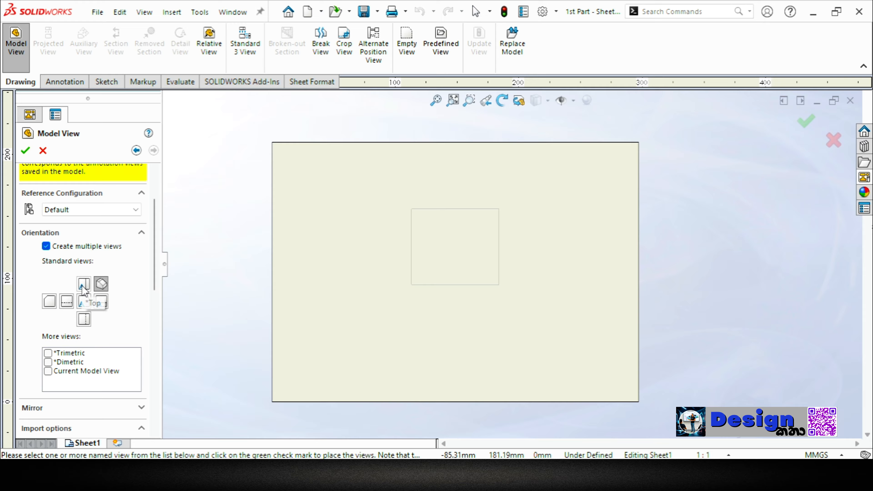
{"action": "left_click", "coordinate": [83, 302]}
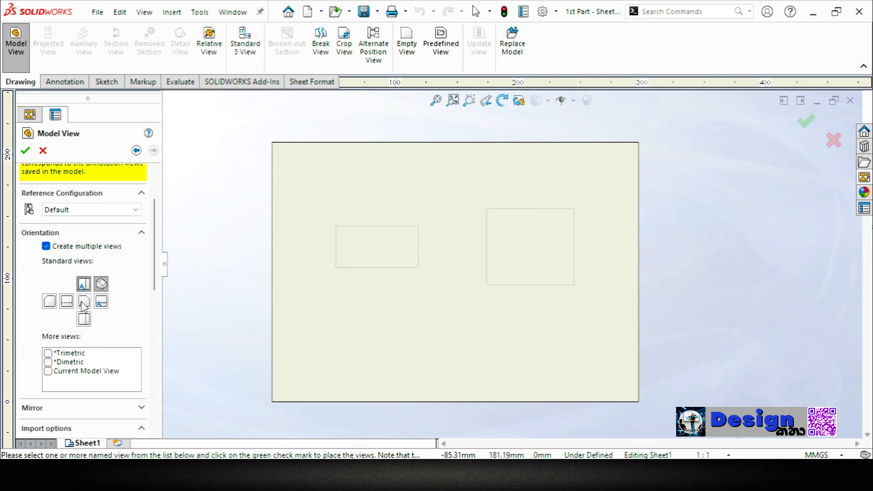
{"action": "left_click", "coordinate": [100, 302]}
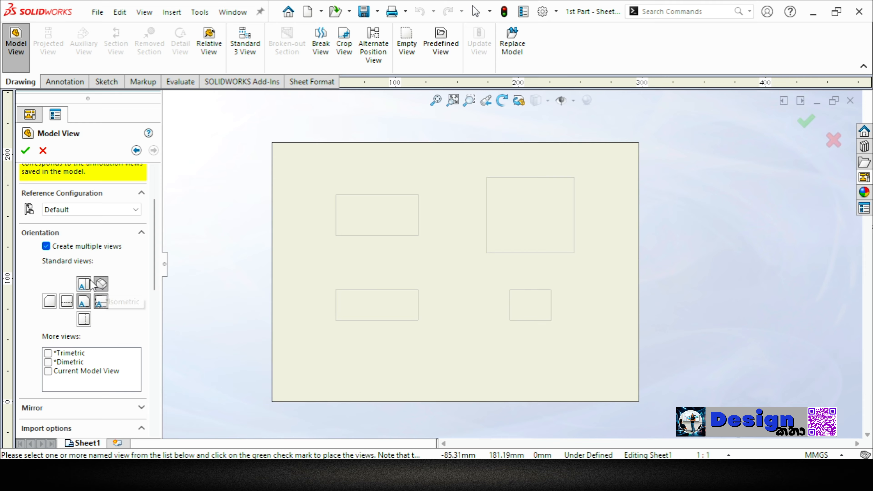
{"action": "left_click", "coordinate": [25, 150]}
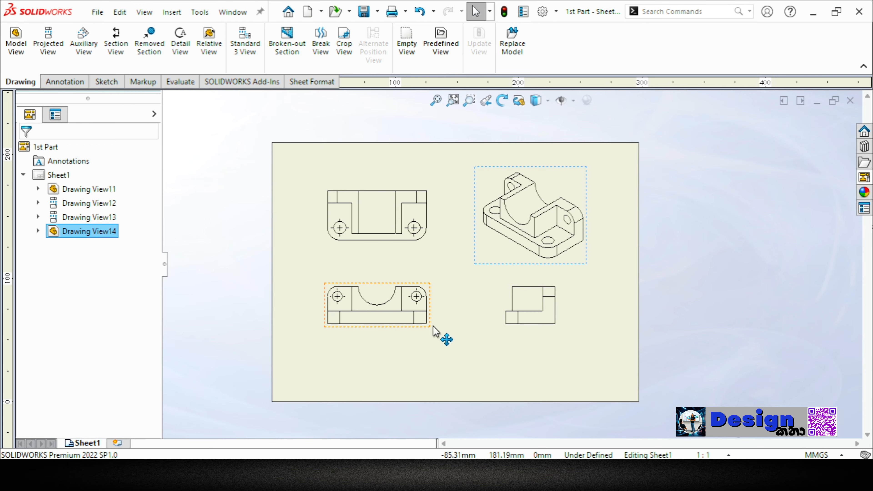
Spread the views apart: lower the front view, shift the right view outward, move the isometric view into the sheet's upper corner and raise the top view.
{"action": "left_click_drag", "start_coordinate": [434, 326], "coordinate": [428, 360]}
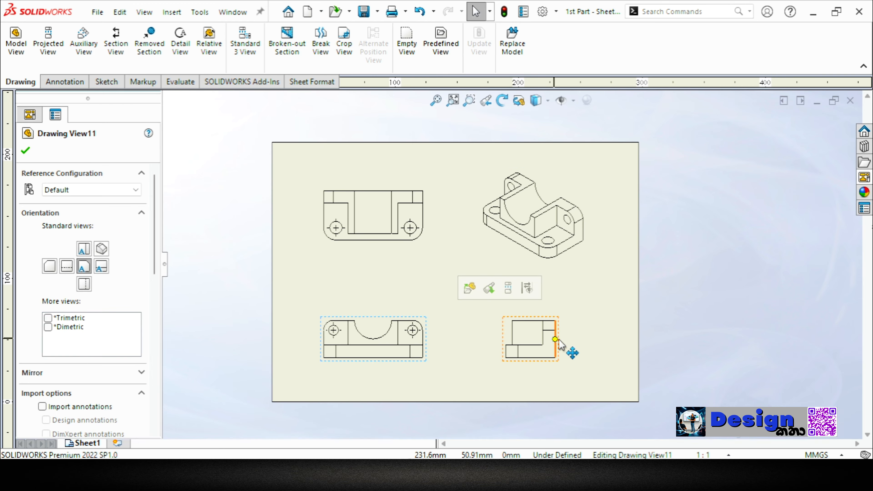
{"action": "left_click_drag", "start_coordinate": [557, 339], "coordinate": [596, 345]}
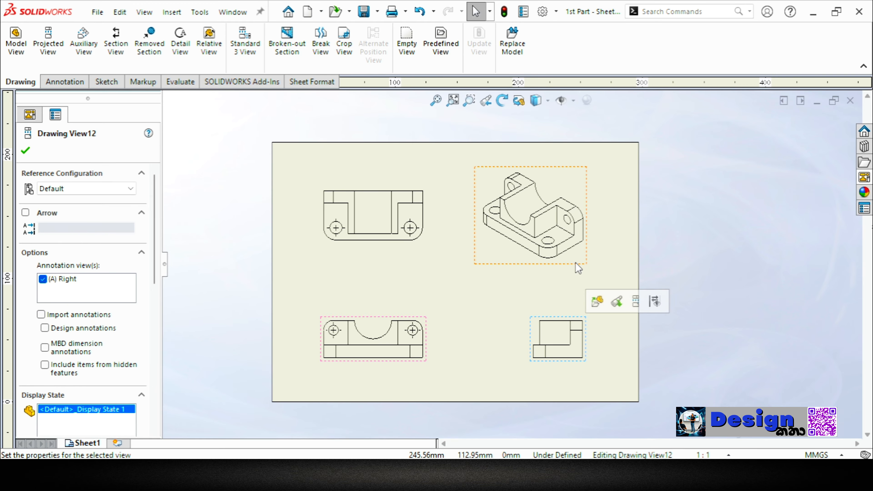
{"action": "mouse_move", "coordinate": [576, 263]}
{"action": "left_mouse_down"}
{"action": "mouse_move", "coordinate": [596, 246]}
{"action": "mouse_move", "coordinate": [617, 246]}
{"action": "left_mouse_up"}
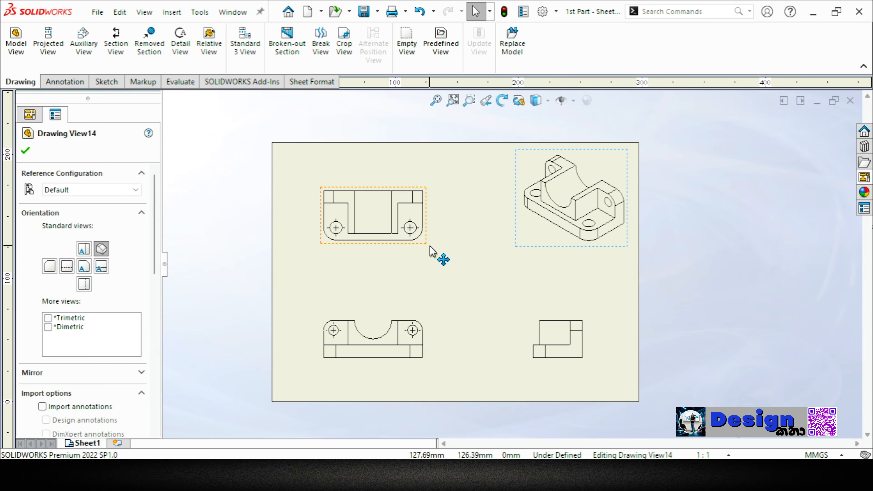
{"action": "mouse_move", "coordinate": [430, 245]}
{"action": "left_mouse_down"}
{"action": "mouse_move", "coordinate": [430, 222]}
{"action": "mouse_move", "coordinate": [428, 229]}
{"action": "left_mouse_up"}
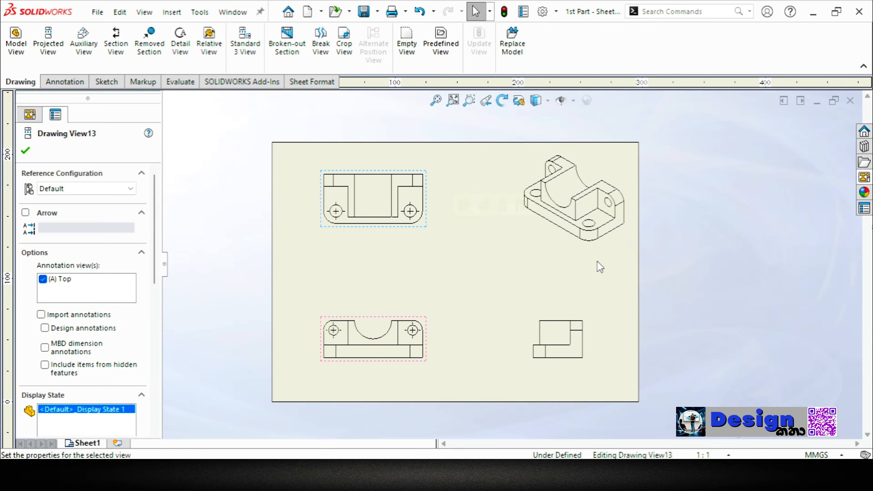
{"action": "left_click", "coordinate": [515, 261]}
Set the isometric view's display style to Shaded With Edges.
{"action": "left_click", "coordinate": [572, 244]}
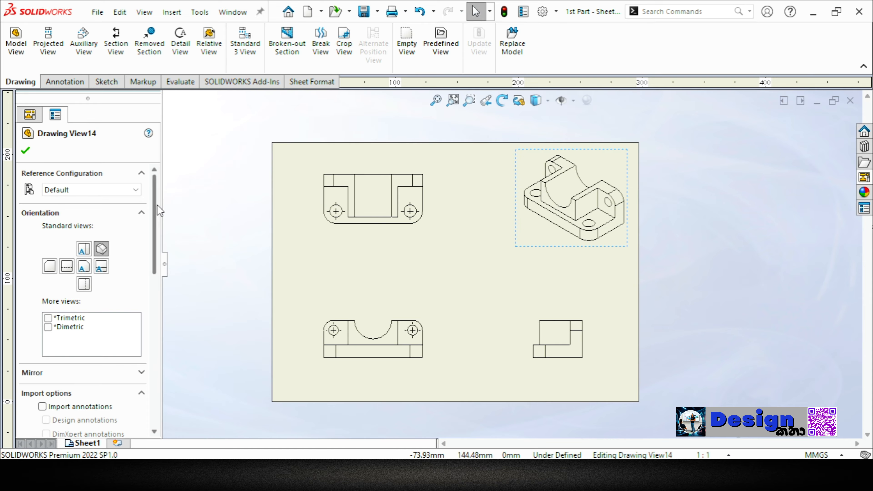
{"action": "left_click_drag", "start_coordinate": [155, 192], "coordinate": [154, 293]}
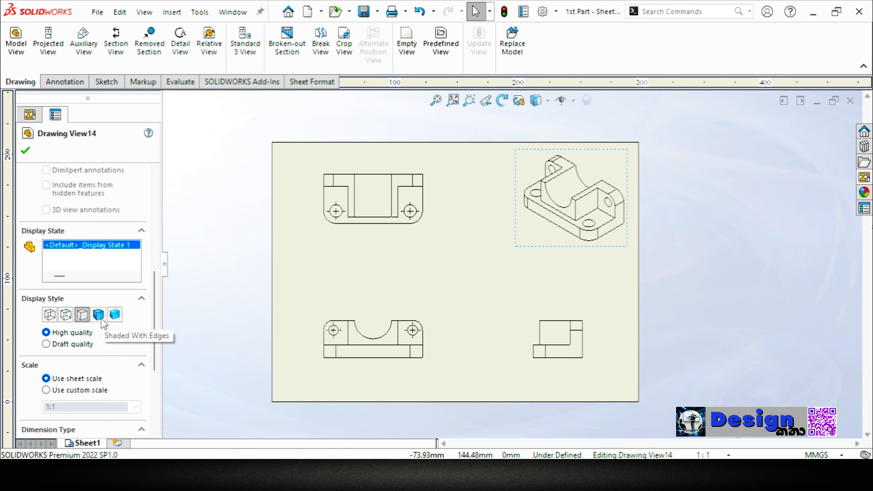
{"action": "left_click", "coordinate": [102, 320]}
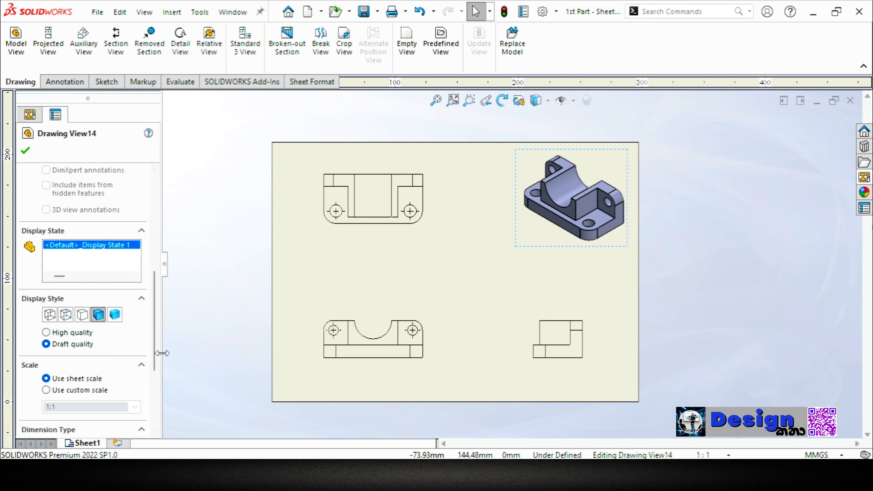
{"action": "left_click", "coordinate": [452, 271]}
Fine-tune the spacing of the top, front and right views, moving the front view slightly lower and the right view slightly outward.
{"action": "mouse_move", "coordinate": [406, 227]}
{"action": "left_mouse_down"}
{"action": "mouse_move", "coordinate": [396, 246]}
{"action": "mouse_move", "coordinate": [399, 226]}
{"action": "left_mouse_up"}
{"action": "left_click_drag", "start_coordinate": [398, 361], "coordinate": [399, 366]}
{"action": "mouse_move", "coordinate": [580, 367]}
{"action": "left_mouse_down"}
{"action": "mouse_move", "coordinate": [596, 368]}
{"action": "mouse_move", "coordinate": [587, 368]}
{"action": "left_mouse_up"}
{"action": "left_click", "coordinate": [540, 384]}
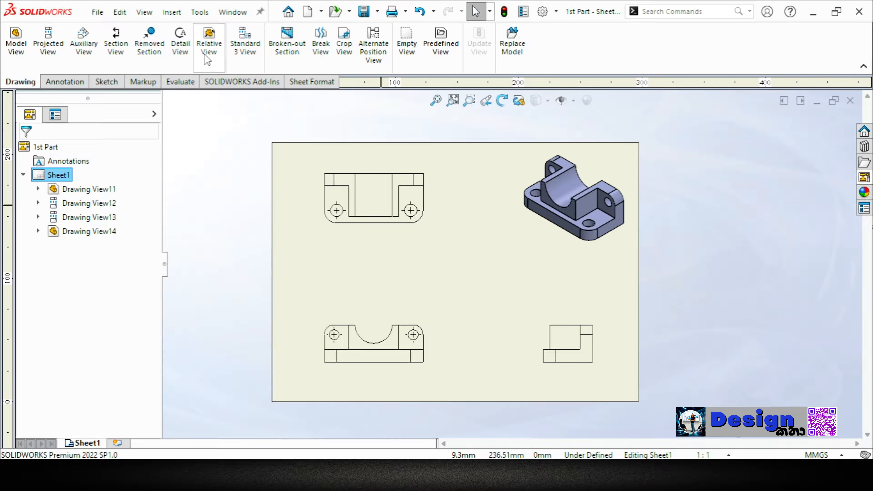
Start importing model items into the drawing views and set the source to Entire model.
{"action": "left_click", "coordinate": [65, 82]}
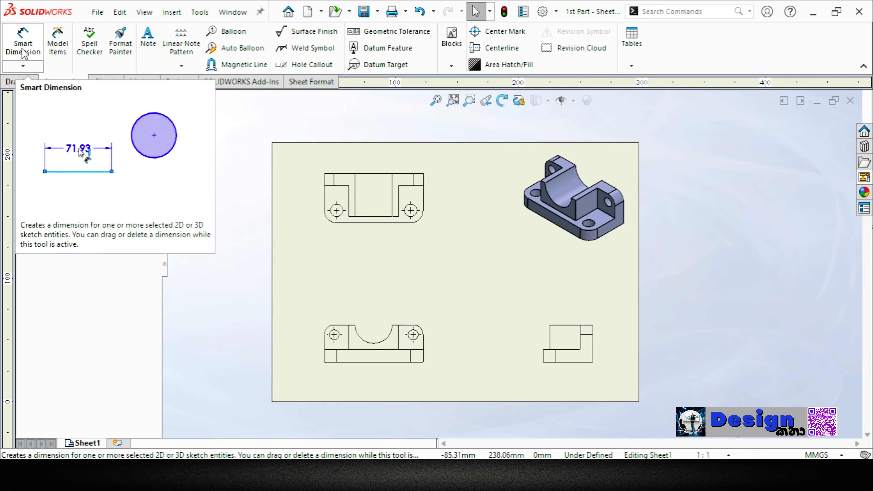
{"action": "left_click", "coordinate": [56, 53]}
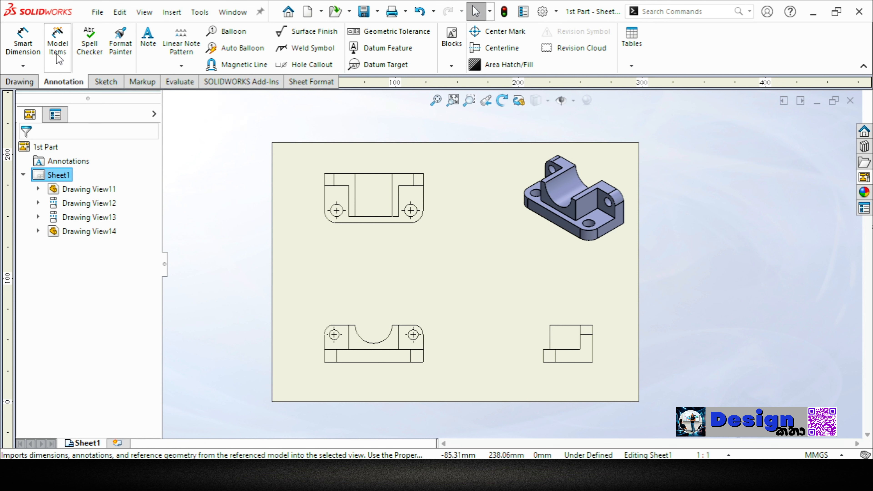
{"action": "left_click_drag", "start_coordinate": [157, 255], "coordinate": [156, 278]}
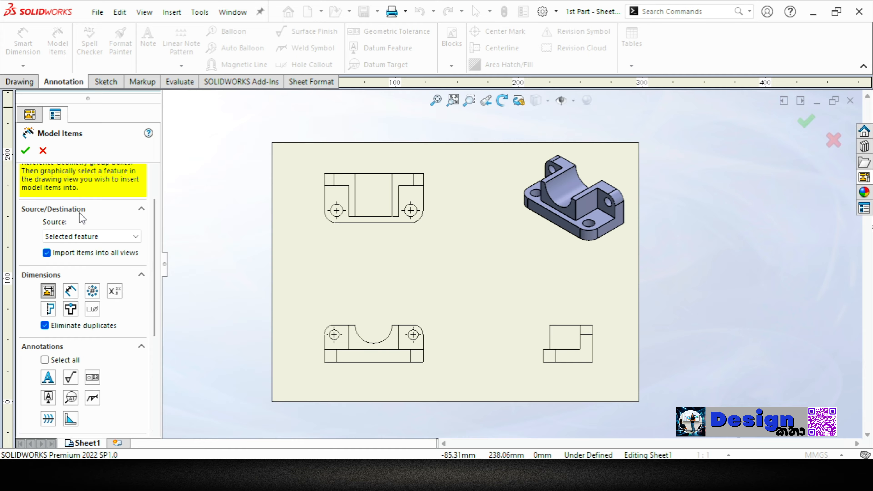
{"action": "left_click", "coordinate": [86, 238]}
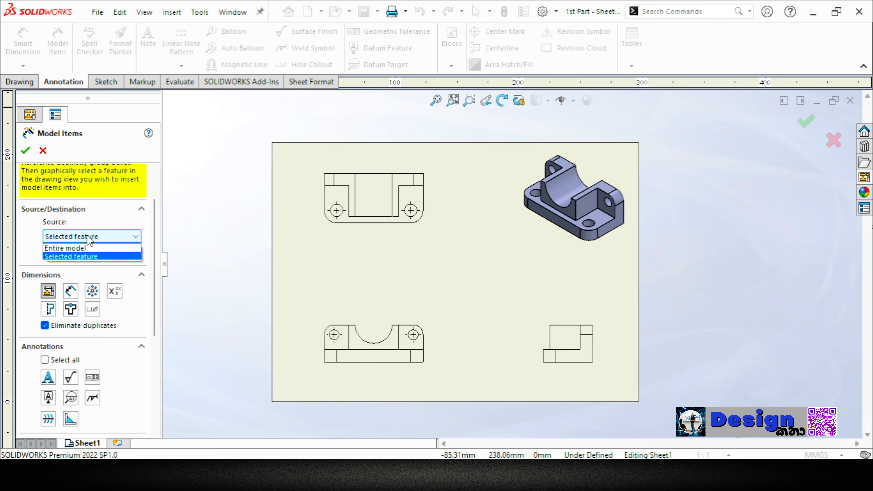
{"action": "left_click", "coordinate": [92, 249]}
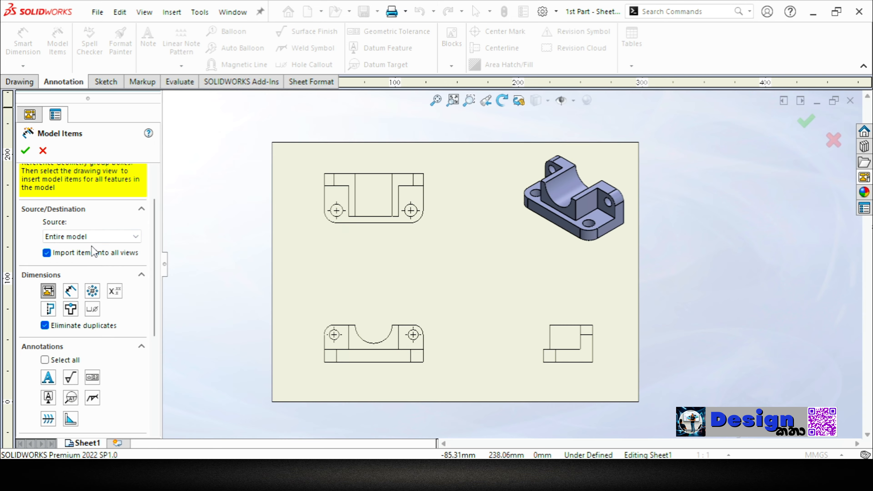
Include Hole Wizard locations and hole callouts, and insert the model's dimensions into all drawing views.
{"action": "scroll", "coordinate": [154, 279], "scroll_direction": "down", "scroll_amount": 2}
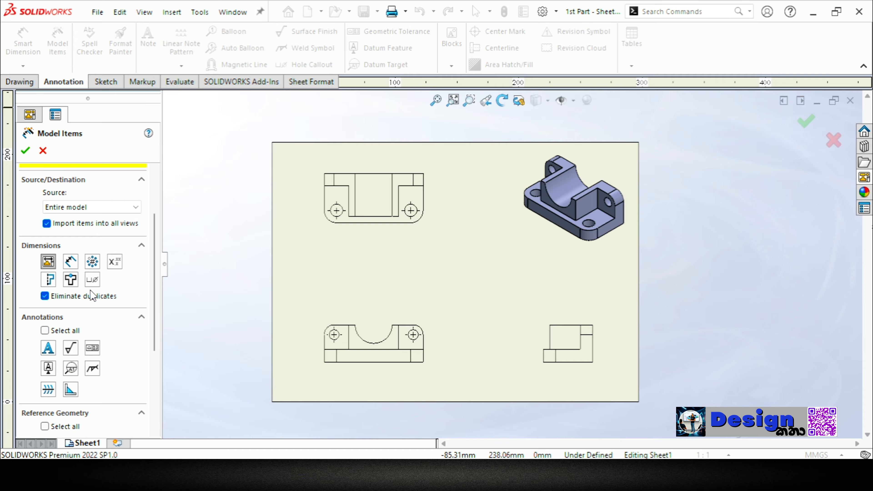
{"action": "left_click", "coordinate": [71, 279]}
{"action": "left_click", "coordinate": [94, 278]}
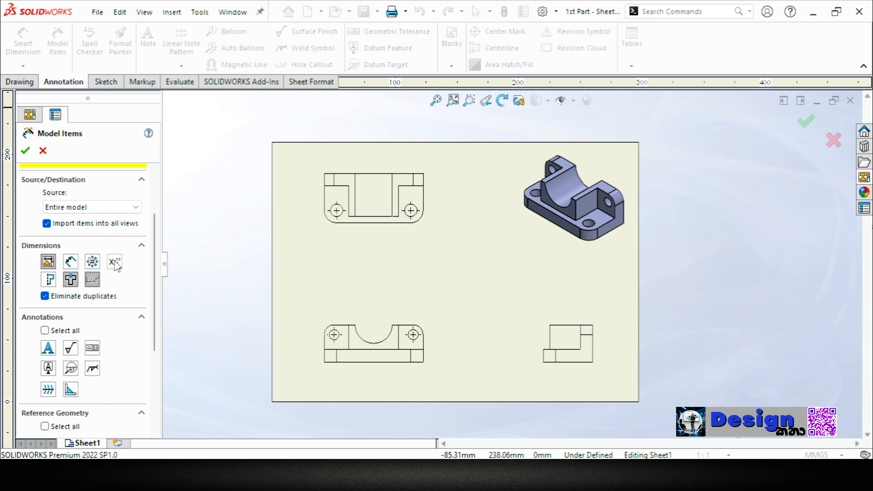
{"action": "left_click", "coordinate": [51, 262]}
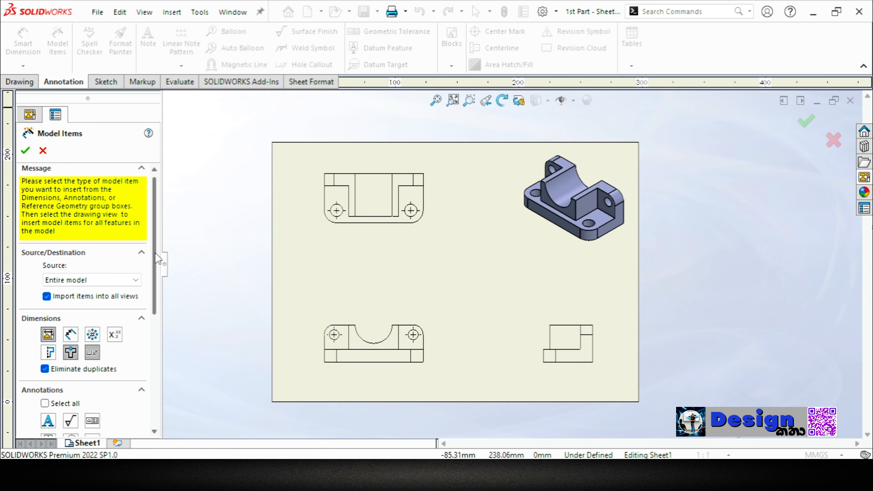
{"action": "left_click", "coordinate": [27, 151]}
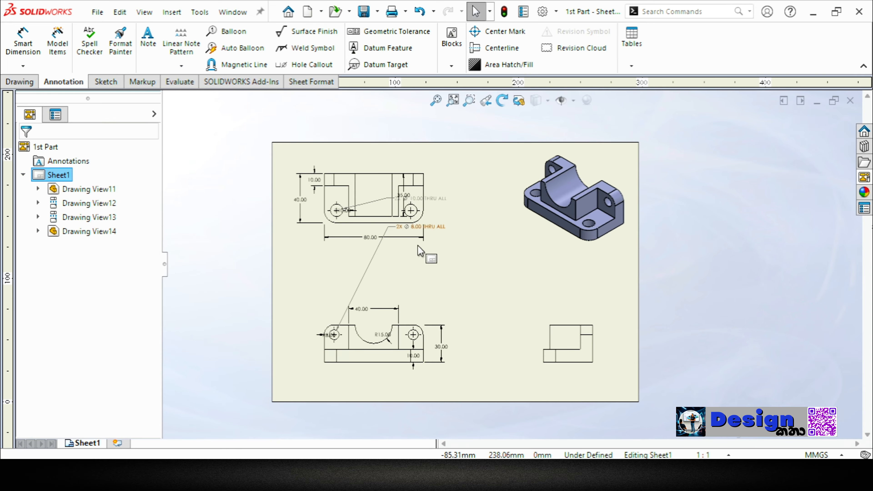
In the front view, place the 8 mm hole callout above the left hole and move the R15 dimension outside the arc.
{"action": "mouse_move", "coordinate": [435, 227]}
{"action": "left_mouse_down"}
{"action": "mouse_move", "coordinate": [396, 287]}
{"action": "mouse_move", "coordinate": [329, 296]}
{"action": "left_mouse_up"}
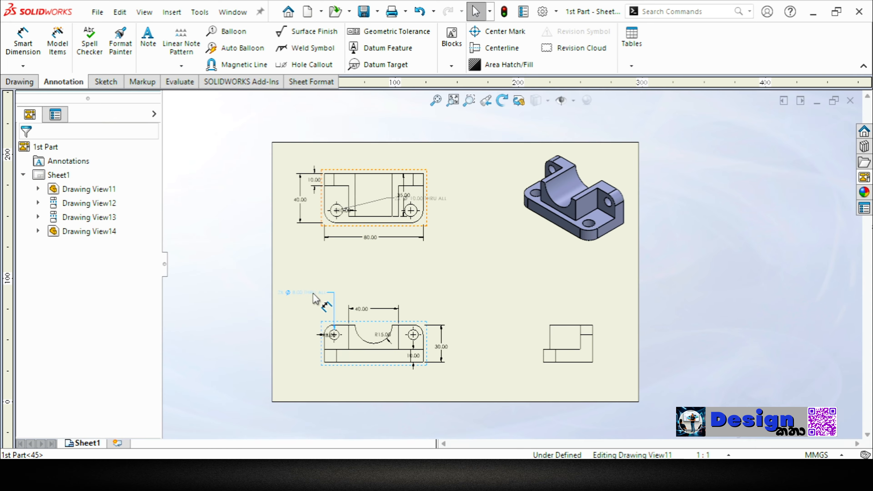
{"action": "scroll", "coordinate": [365, 348], "scroll_direction": "down", "scroll_amount": 5}
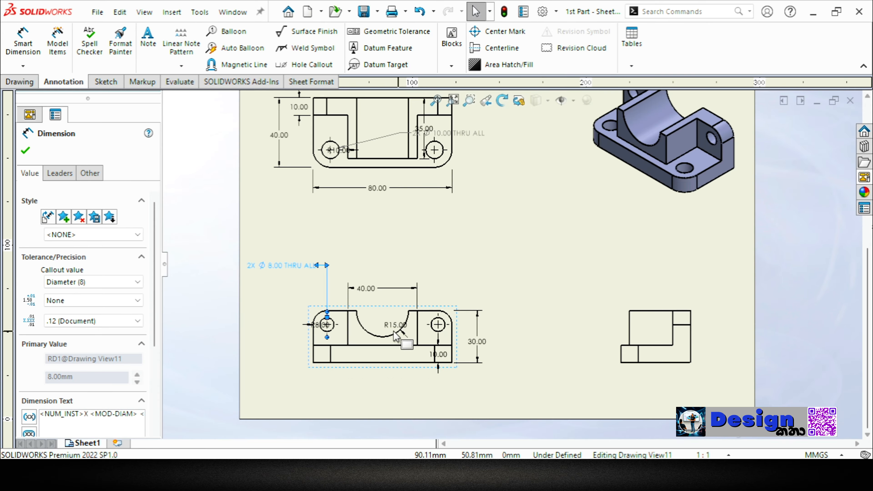
{"action": "left_click_drag", "start_coordinate": [394, 256], "coordinate": [194, 363]}
{"action": "left_click", "coordinate": [455, 316]}
{"action": "scroll", "coordinate": [280, 380], "scroll_direction": "up", "scroll_amount": 3}
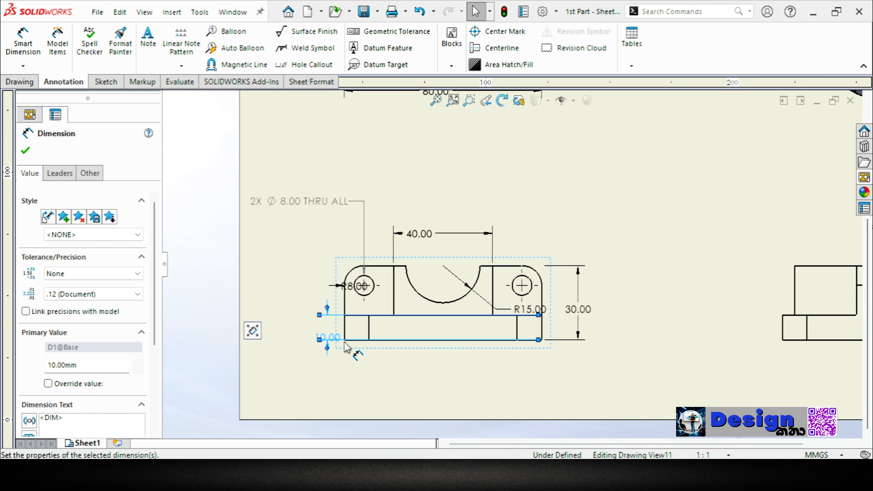
Arrange the front view's remaining dimensions: 10 mm and R8 left of the outline, 30 mm farther out, 40 mm centred, and the hole callout higher.
{"action": "left_click_drag", "start_coordinate": [328, 337], "coordinate": [298, 330]}
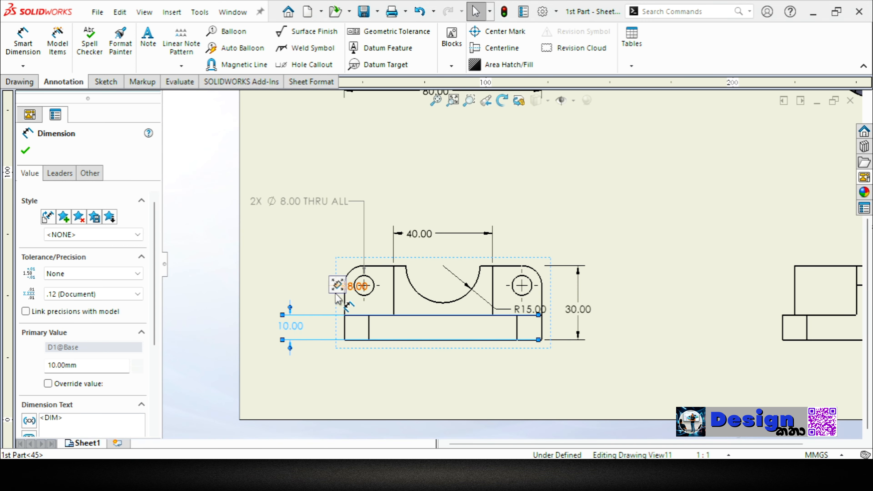
{"action": "key", "text": "Escape"}
{"action": "left_click_drag", "start_coordinate": [355, 293], "coordinate": [289, 271]}
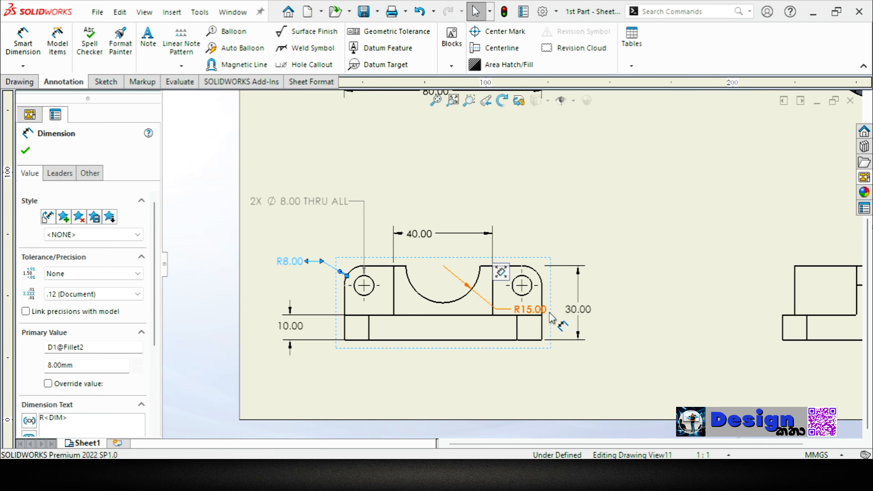
{"action": "left_click_drag", "start_coordinate": [578, 312], "coordinate": [609, 312]}
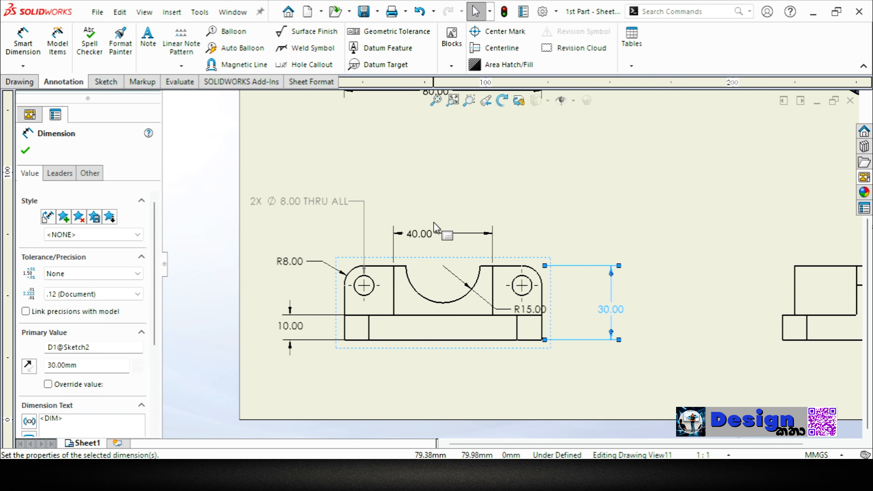
{"action": "mouse_move", "coordinate": [440, 233]}
{"action": "left_mouse_down"}
{"action": "mouse_move", "coordinate": [452, 242]}
{"action": "mouse_move", "coordinate": [446, 234]}
{"action": "left_mouse_up"}
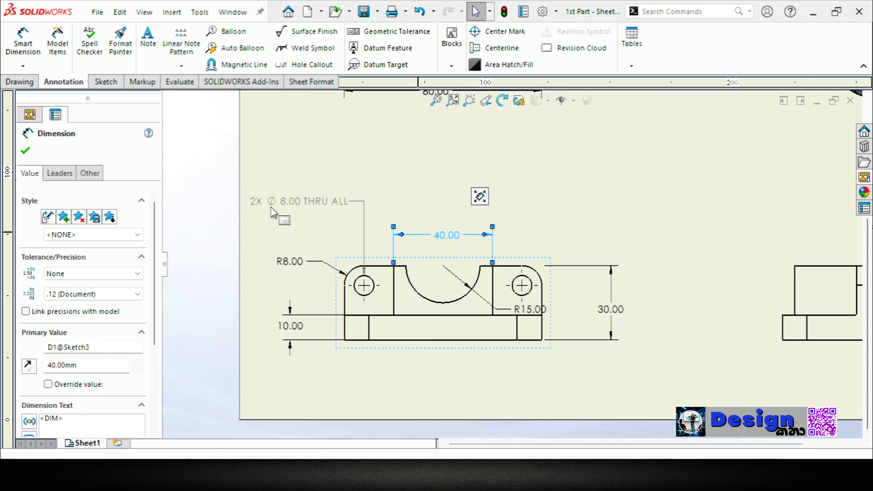
{"action": "mouse_move", "coordinate": [271, 204]}
{"action": "left_mouse_down"}
{"action": "mouse_move", "coordinate": [322, 193]}
{"action": "mouse_move", "coordinate": [343, 168]}
{"action": "mouse_move", "coordinate": [296, 172]}
{"action": "left_mouse_up"}
In the top view, move the 10 mm hole callout and R10 dimension below the left corner and the 35 mm dimension right of the outline.
{"action": "scroll", "coordinate": [512, 266], "scroll_direction": "up", "scroll_amount": 4}
{"action": "scroll", "coordinate": [497, 149], "scroll_direction": "down", "scroll_amount": 3}
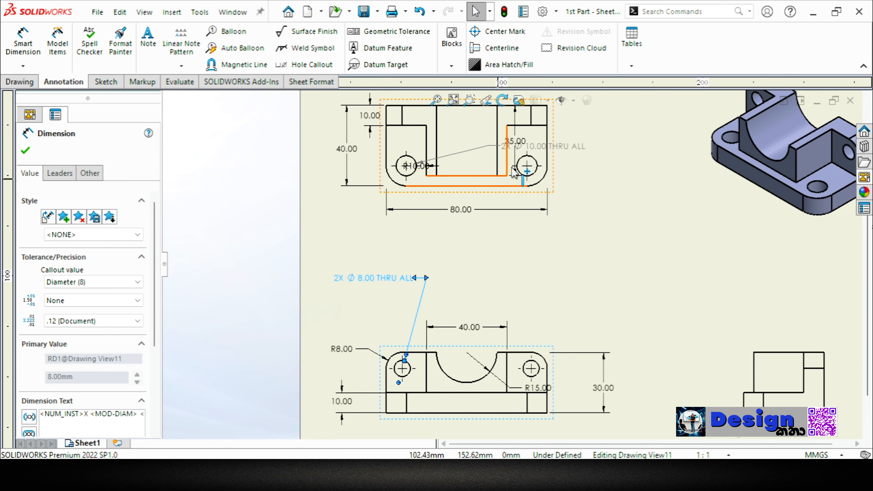
{"action": "left_click_drag", "start_coordinate": [438, 205], "coordinate": [357, 224]}
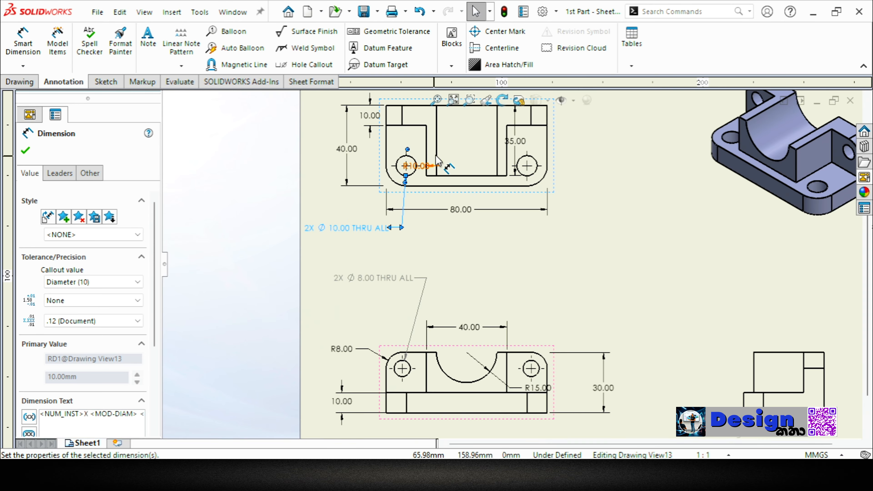
{"action": "left_click_drag", "start_coordinate": [417, 165], "coordinate": [342, 217]}
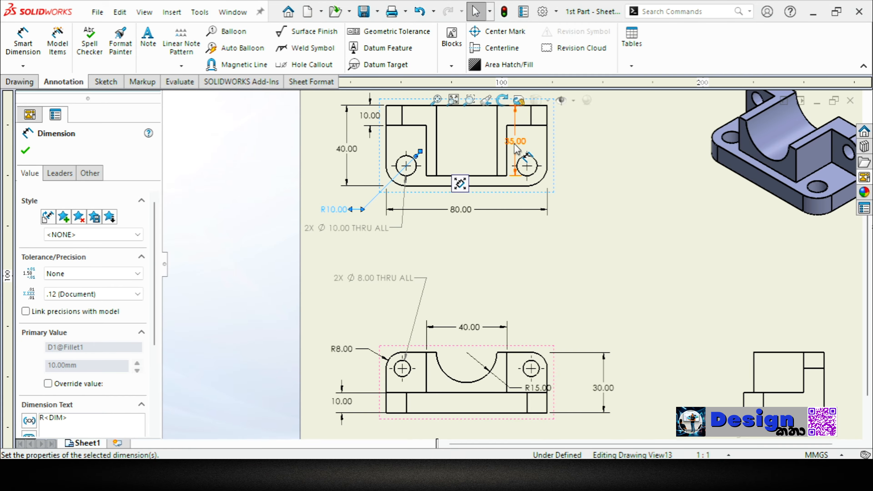
{"action": "left_click_drag", "start_coordinate": [516, 143], "coordinate": [616, 154]}
{"action": "left_click", "coordinate": [636, 254]}
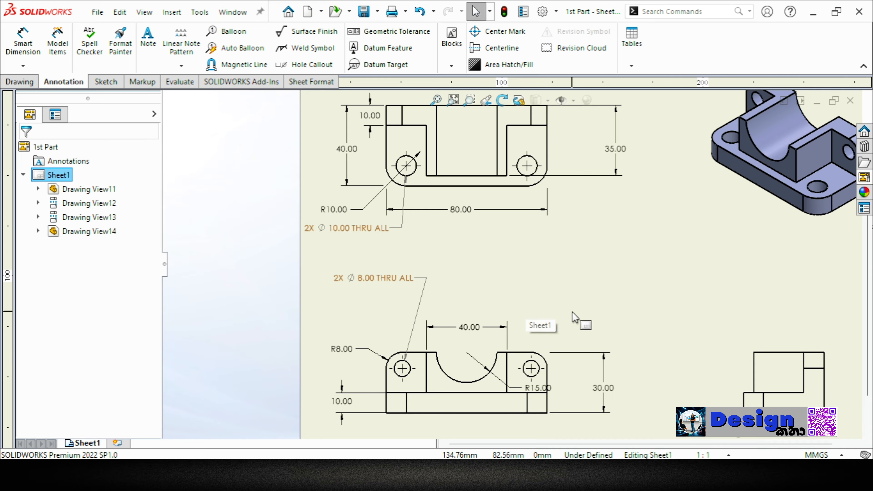
{"action": "key", "text": "f"}
{"action": "scroll", "coordinate": [564, 265], "scroll_direction": "down", "scroll_amount": 2}
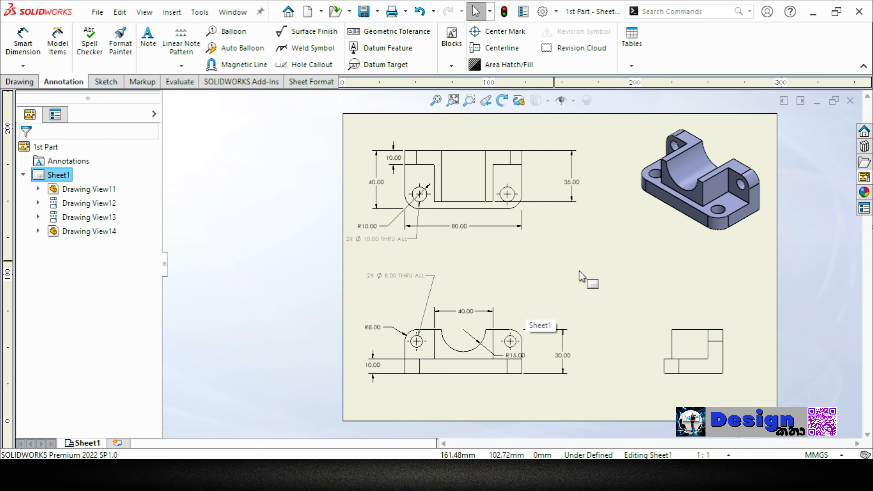
Set the front view's overall height dimension to 35 mm and rebuild the drawing.
{"action": "double_click", "coordinate": [564, 358]}
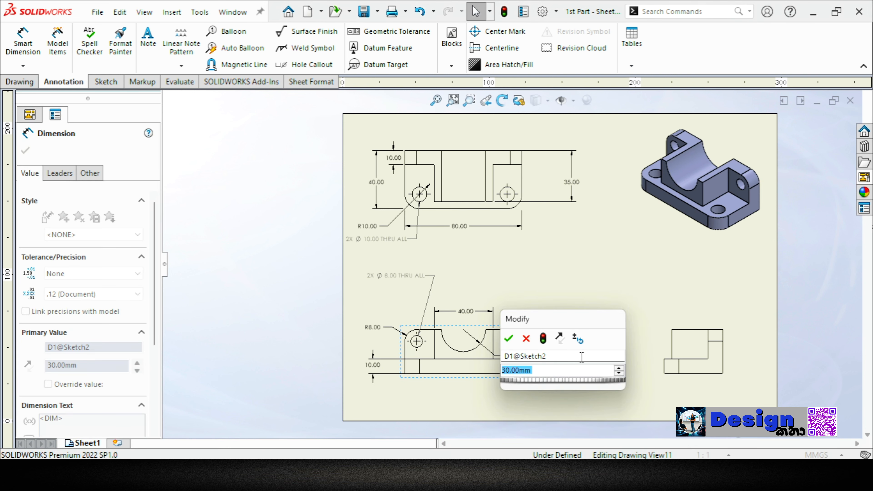
{"action": "type", "text": "35"}
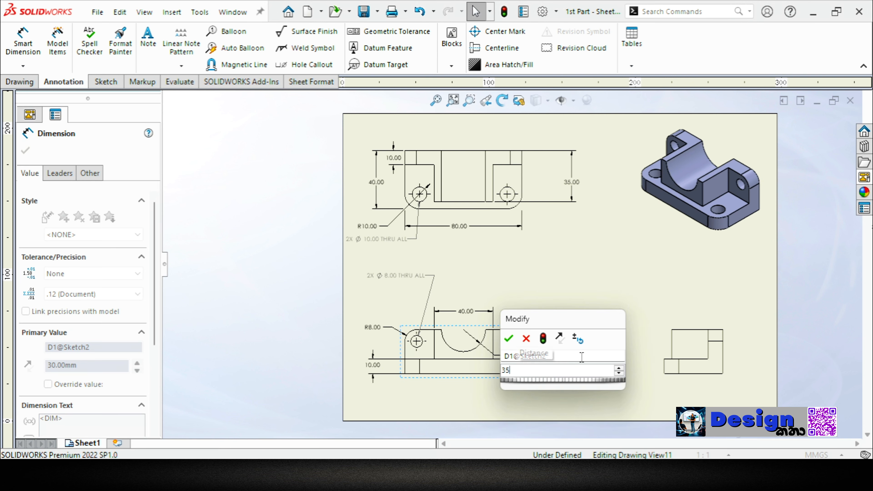
{"action": "key", "text": "Return"}
{"action": "left_click", "coordinate": [597, 304]}
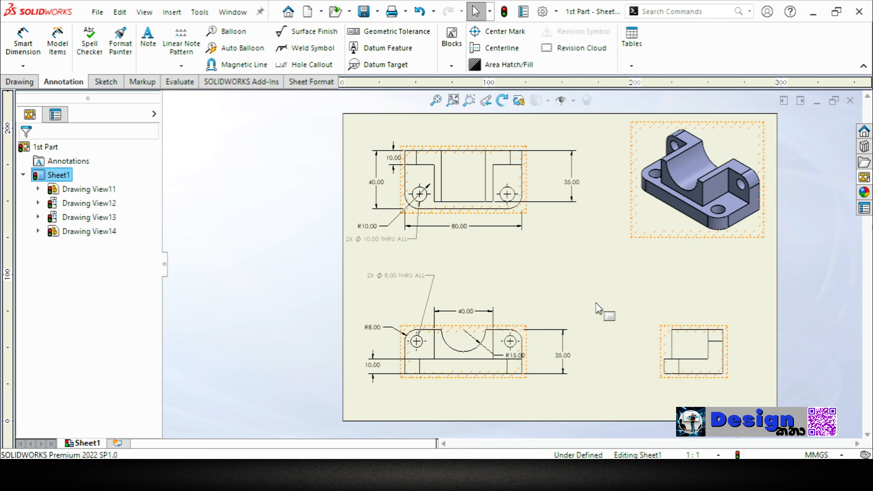
{"action": "key", "text": "ctrl+b"}
Switch to the part model and set the vertical wall's height dimension to 30 mm.
{"action": "key", "text": "ctrl+Tab"}
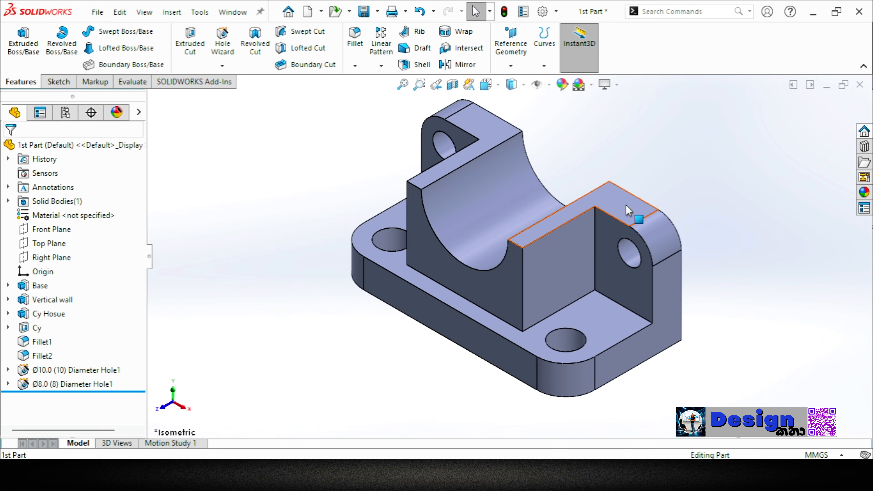
{"action": "left_click", "coordinate": [629, 218]}
{"action": "middle_click_drag", "start_coordinate": [766, 338], "coordinate": [761, 316]}
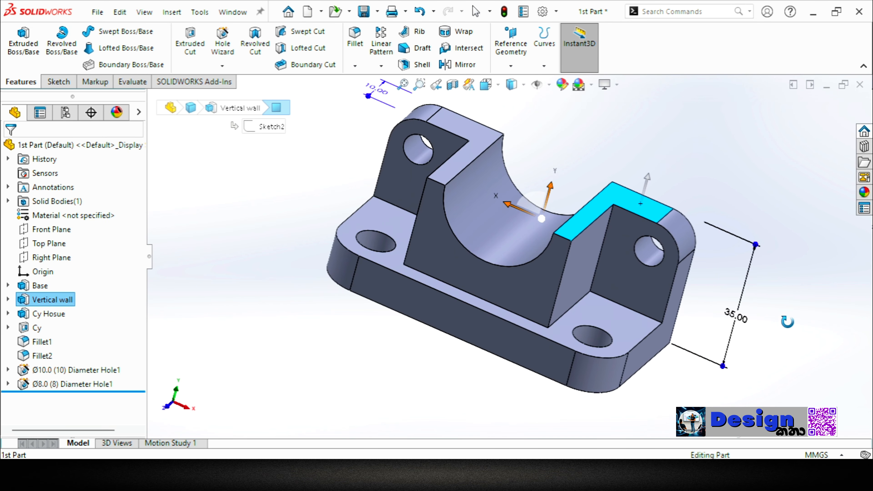
{"action": "left_click", "coordinate": [739, 316]}
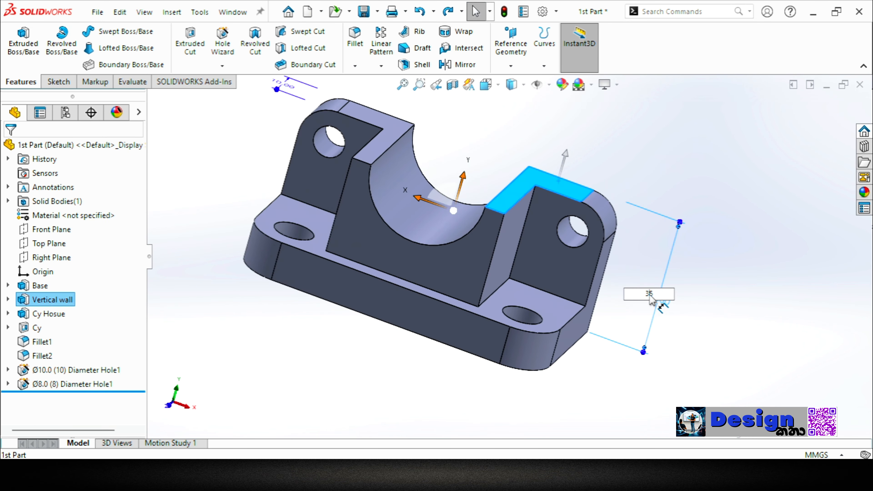
{"action": "left_click", "coordinate": [664, 306]}
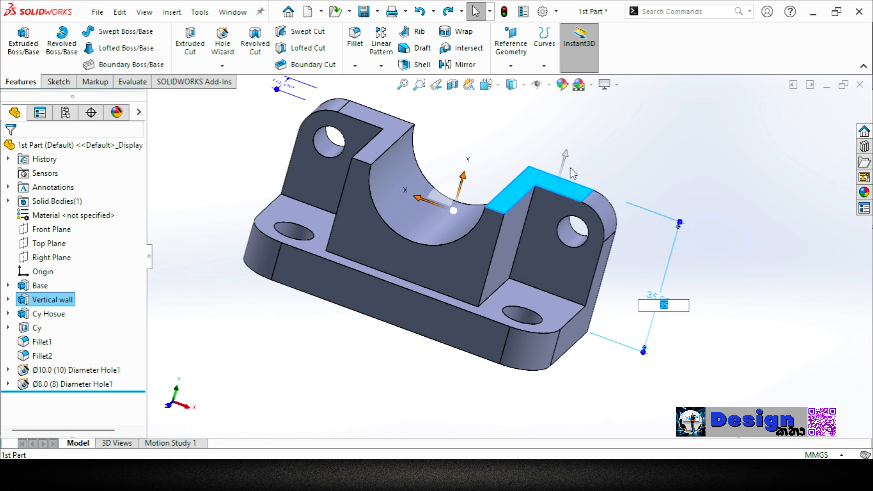
{"action": "left_click", "coordinate": [614, 174]}
{"action": "left_click", "coordinate": [566, 188]}
{"action": "left_click", "coordinate": [663, 302]}
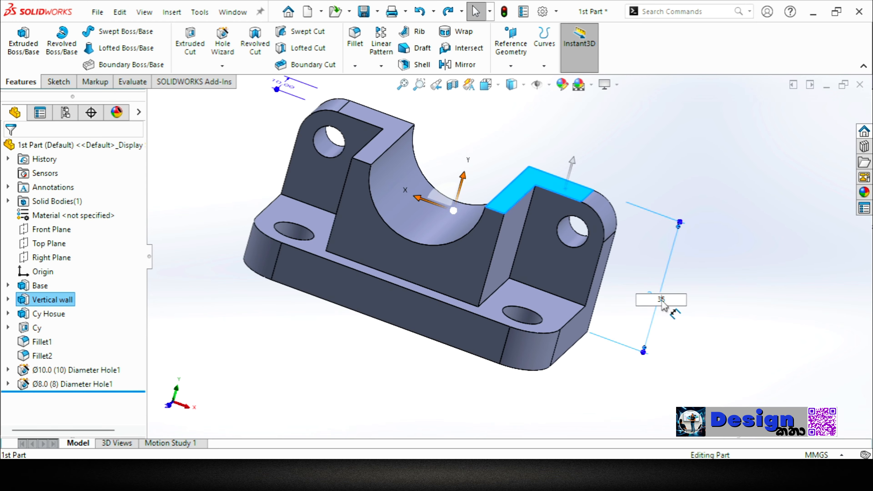
{"action": "left_click", "coordinate": [649, 276]}
{"action": "left_click", "coordinate": [569, 188]}
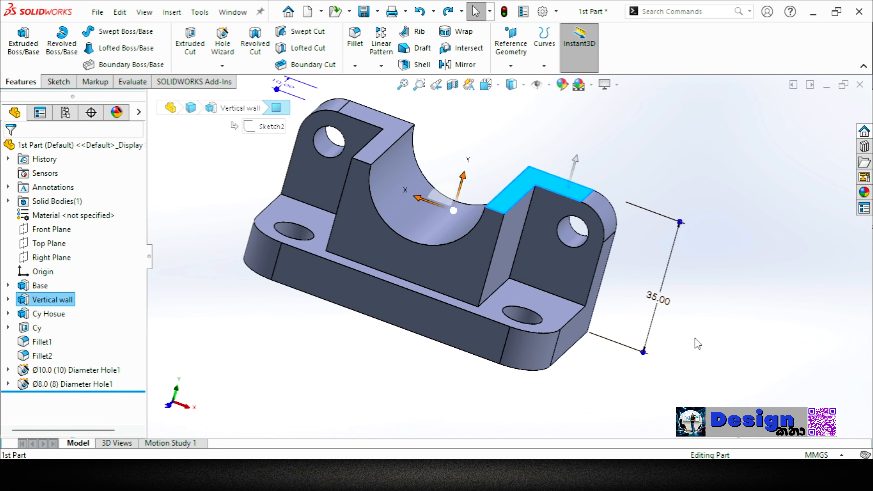
{"action": "double_click", "coordinate": [660, 300]}
{"action": "type", "text": "35"}
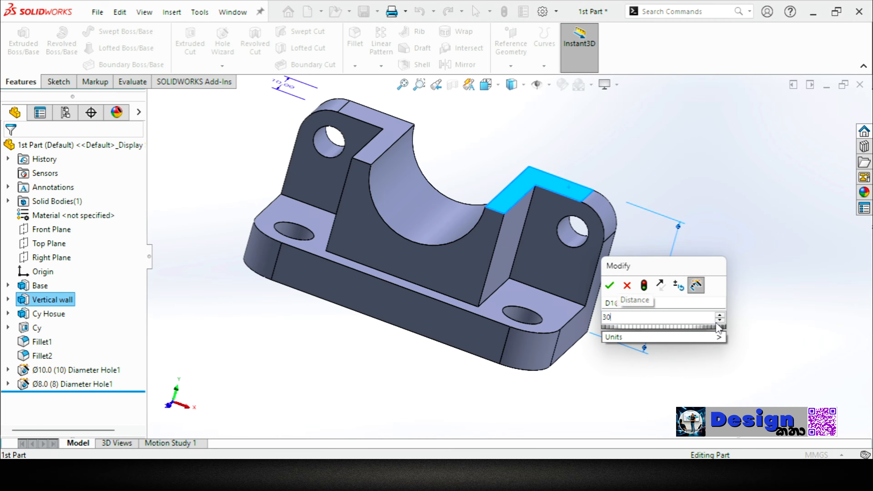
{"action": "key", "text": "Return"}
{"action": "left_click", "coordinate": [719, 329]}
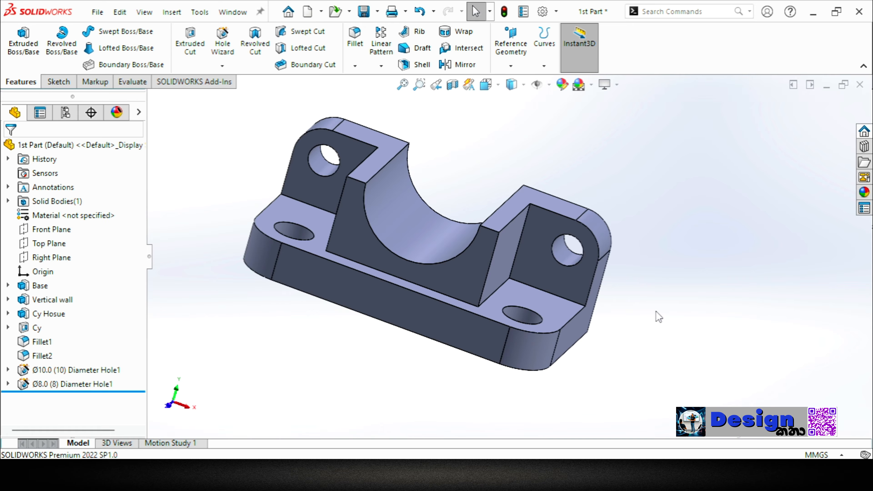
Return to the drawing sheet and add an overall width dimension above the side view with Smart Dimension.
{"action": "key", "text": "ctrl+Tab"}
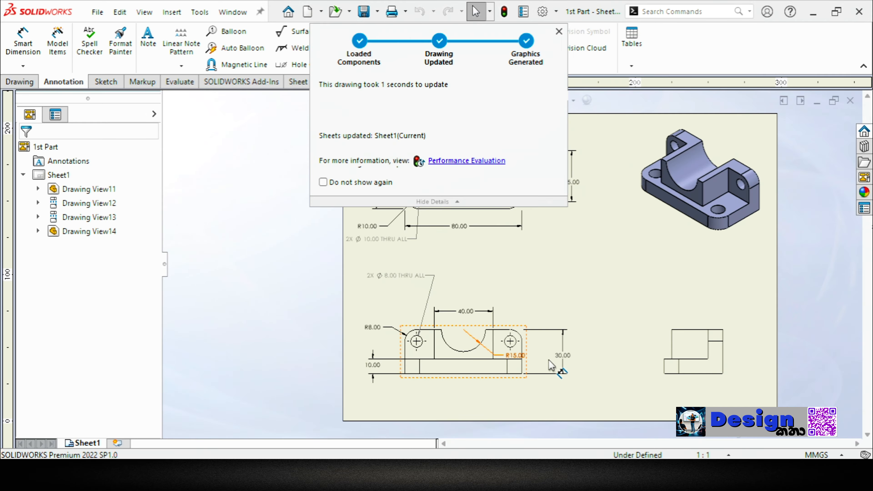
{"action": "left_click", "coordinate": [558, 287]}
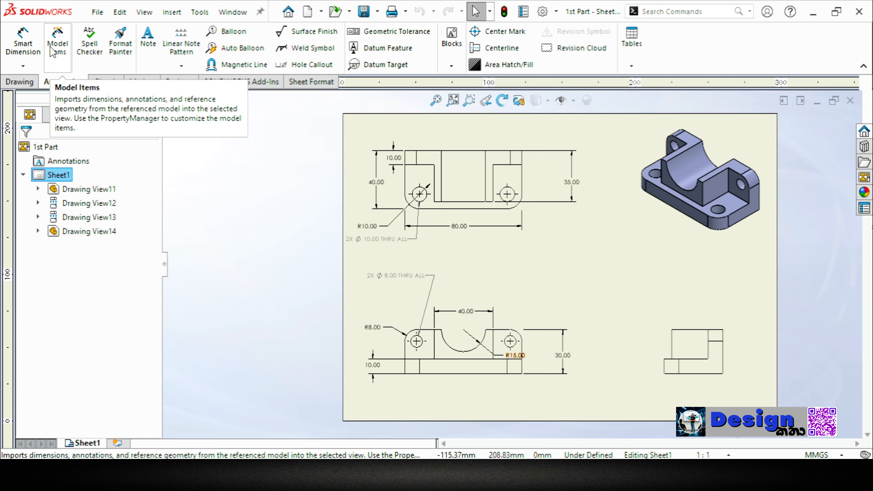
{"action": "left_click", "coordinate": [21, 47]}
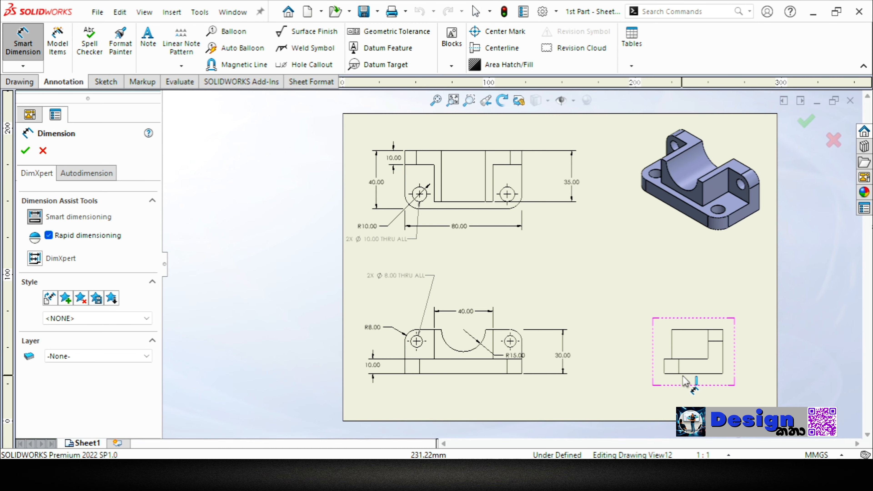
{"action": "left_click", "coordinate": [683, 363]}
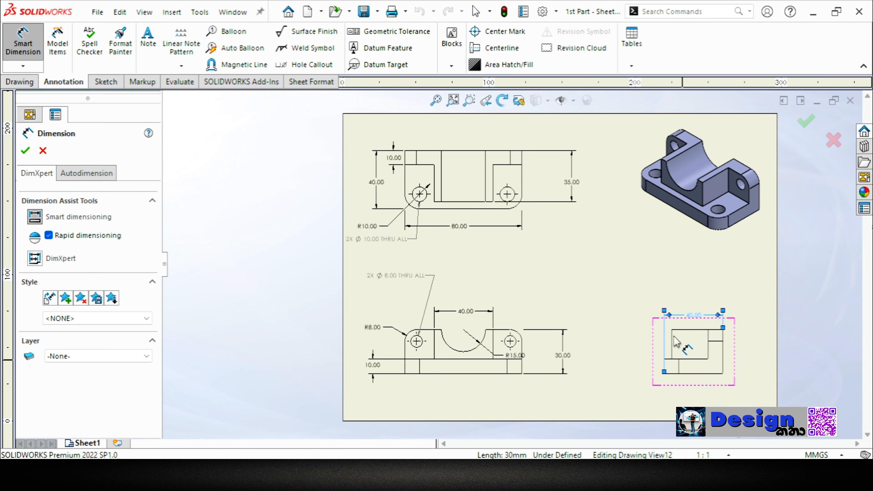
{"action": "left_click", "coordinate": [629, 317]}
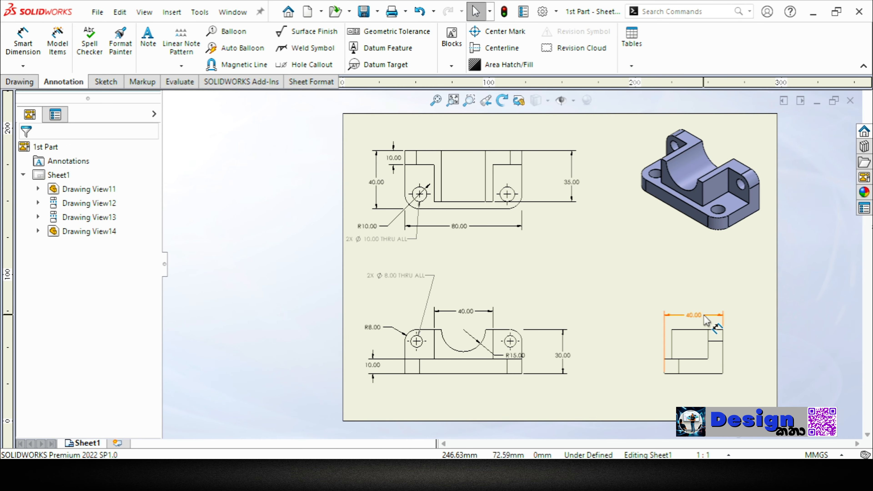
Compare the properties of the side view's added width dimension with those of the front view's imported 40 mm dimension.
{"action": "left_click", "coordinate": [698, 320]}
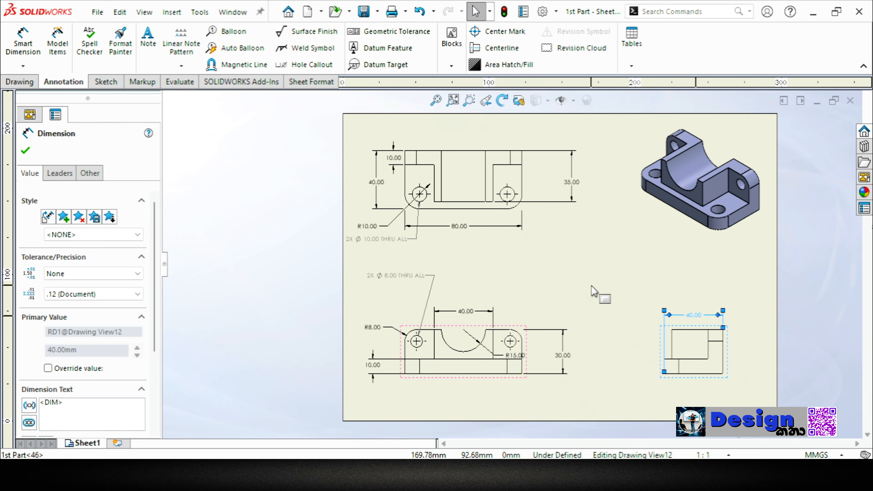
{"action": "left_click", "coordinate": [466, 310]}
{"action": "double_click", "coordinate": [466, 311]}
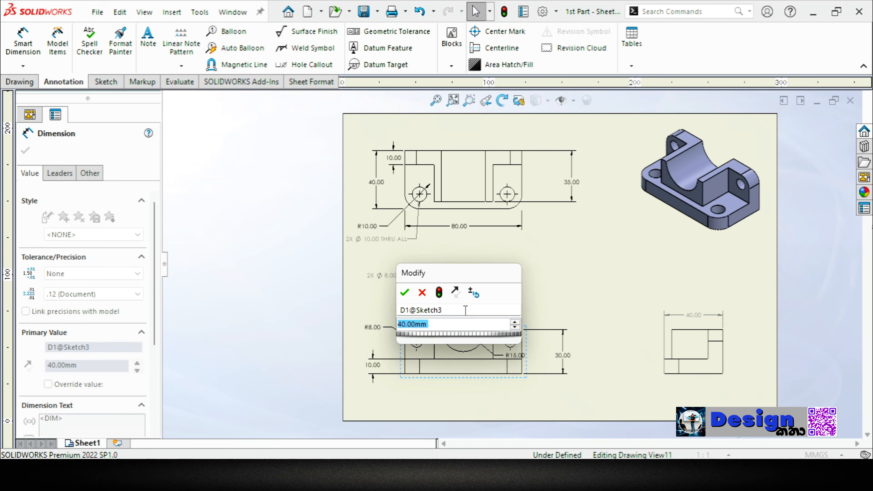
{"action": "left_click", "coordinate": [424, 293]}
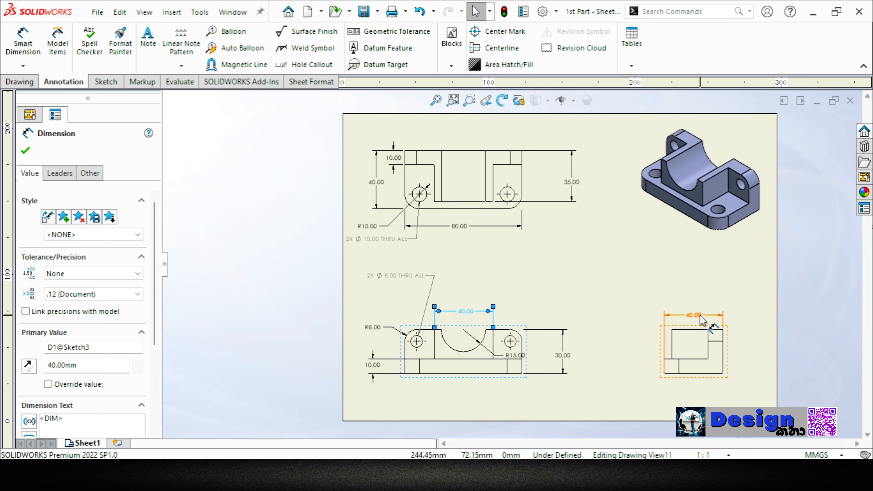
{"action": "left_click", "coordinate": [644, 298]}
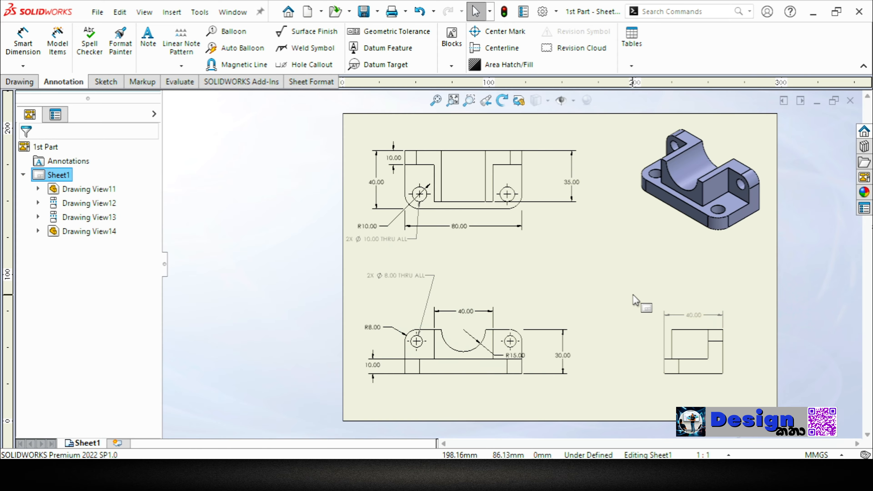